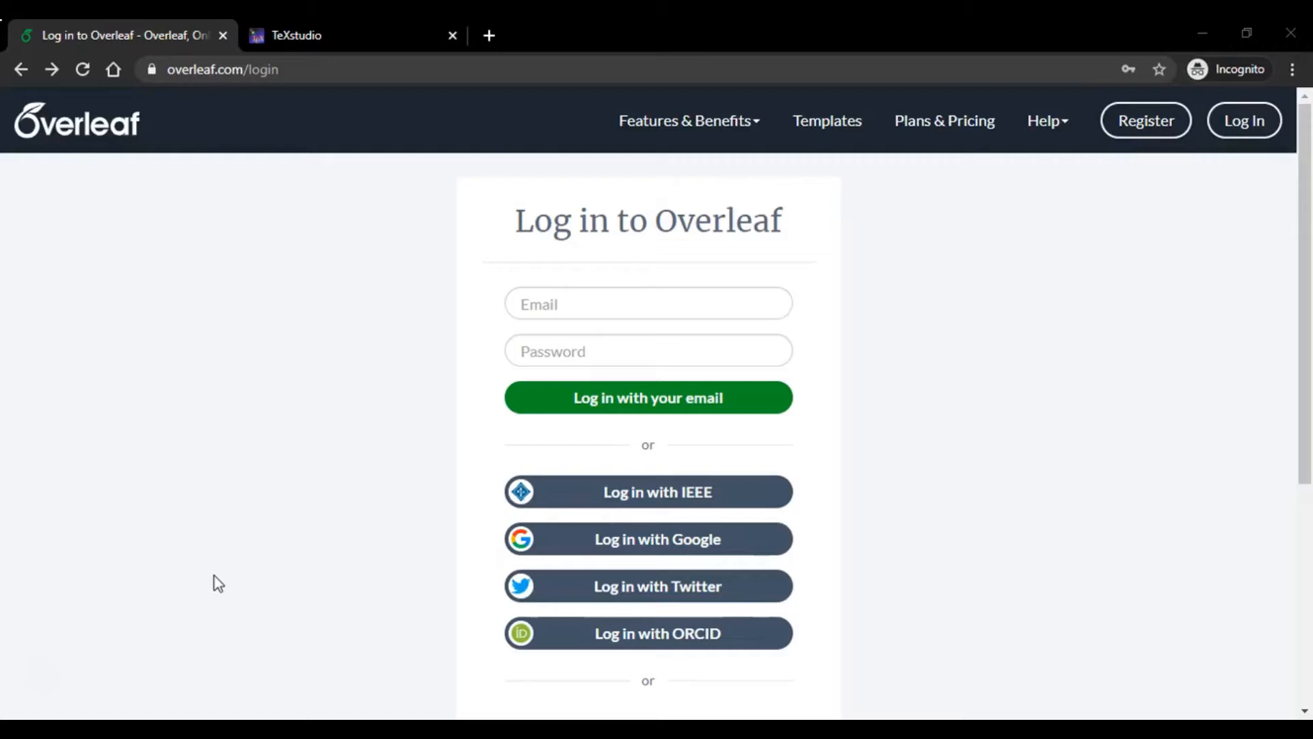
View the TeXstudio home page, including its download option, and return to the Overleaf login page
{"action": "left_click", "coordinate": [294, 35]}
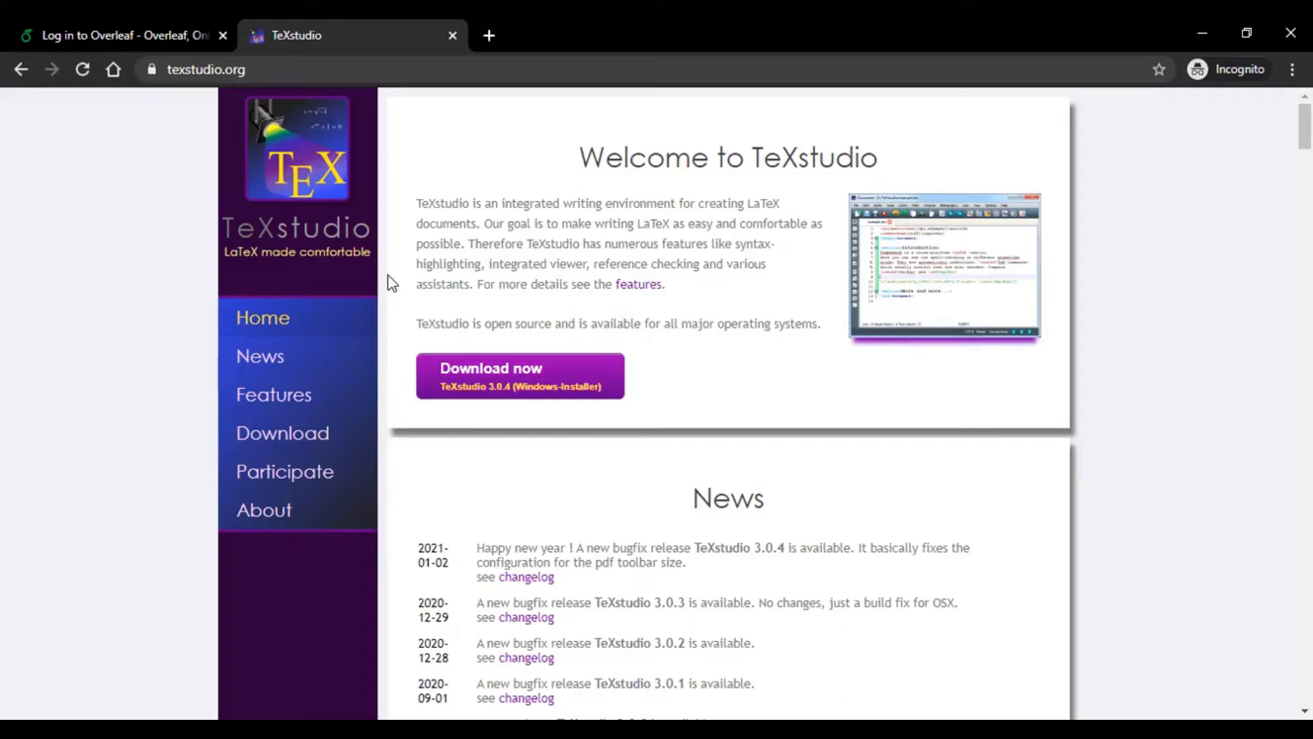
{"action": "left_click", "coordinate": [379, 259]}
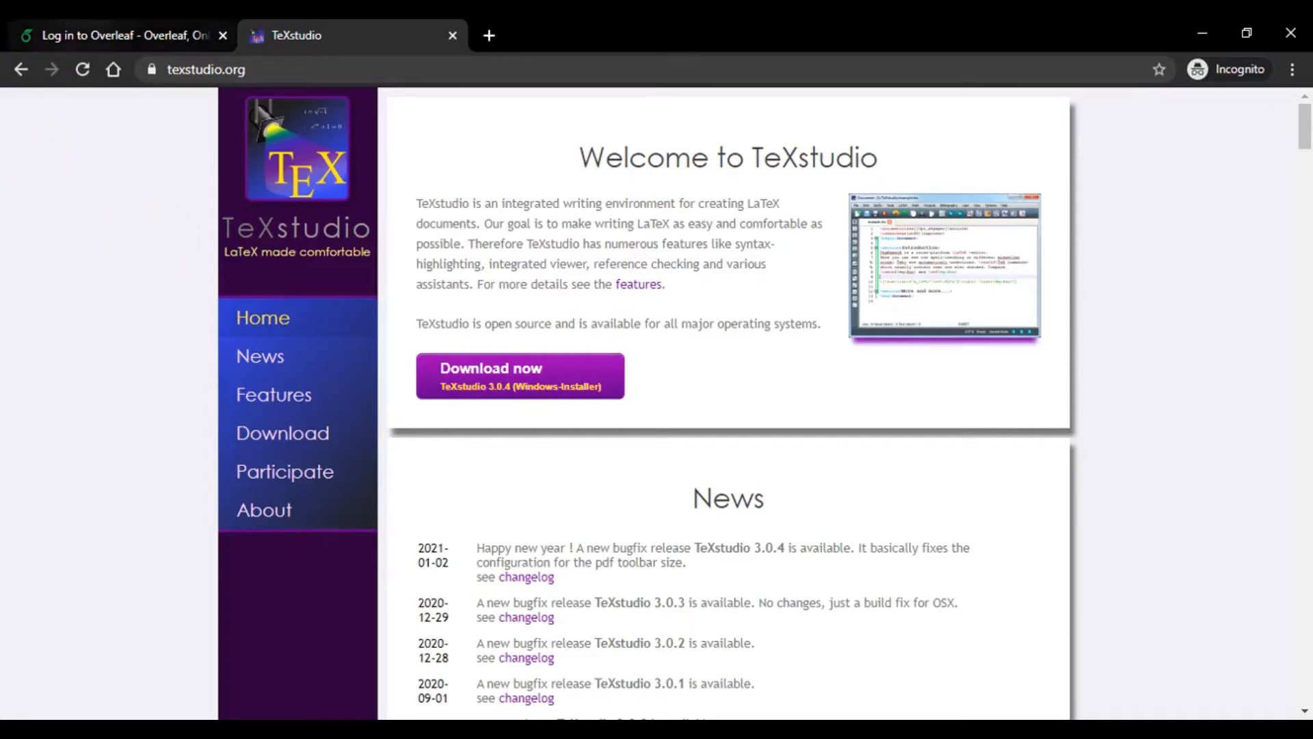
{"action": "left_click", "coordinate": [110, 35]}
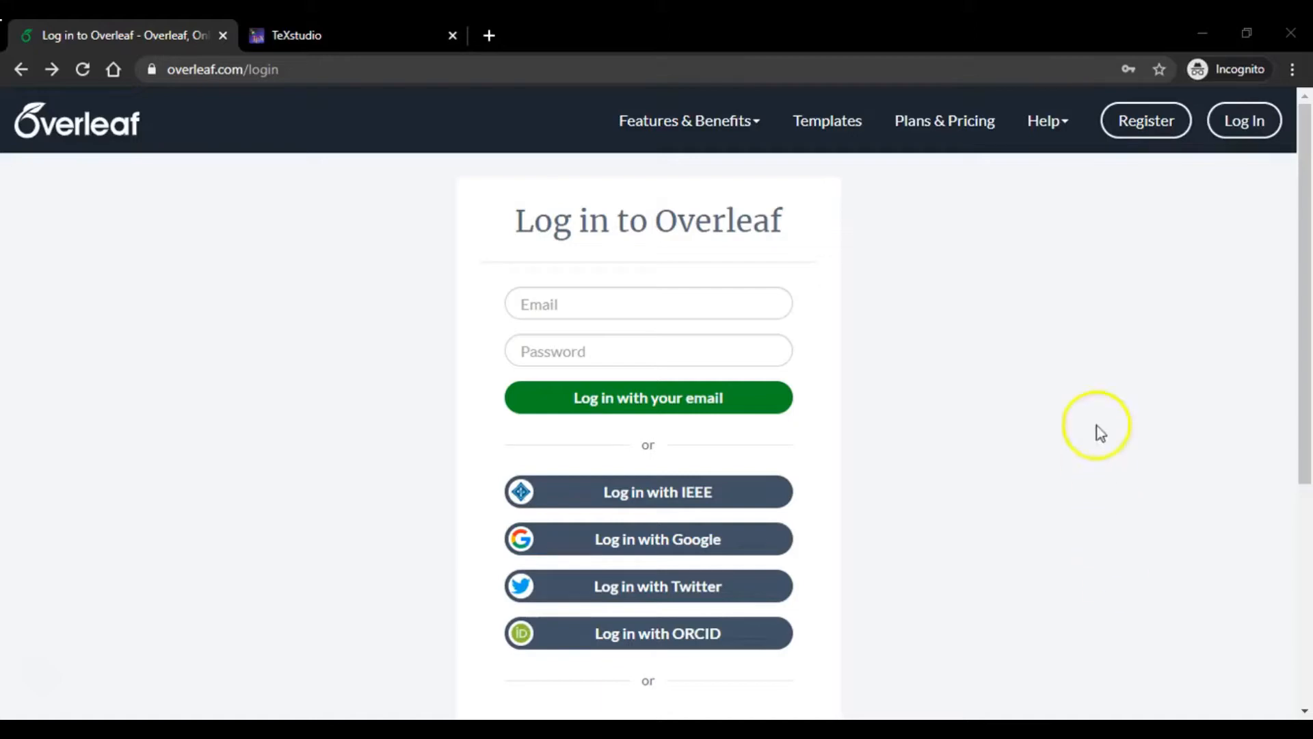
Open the Overleaf account registration page
{"action": "left_click", "coordinate": [1145, 123]}
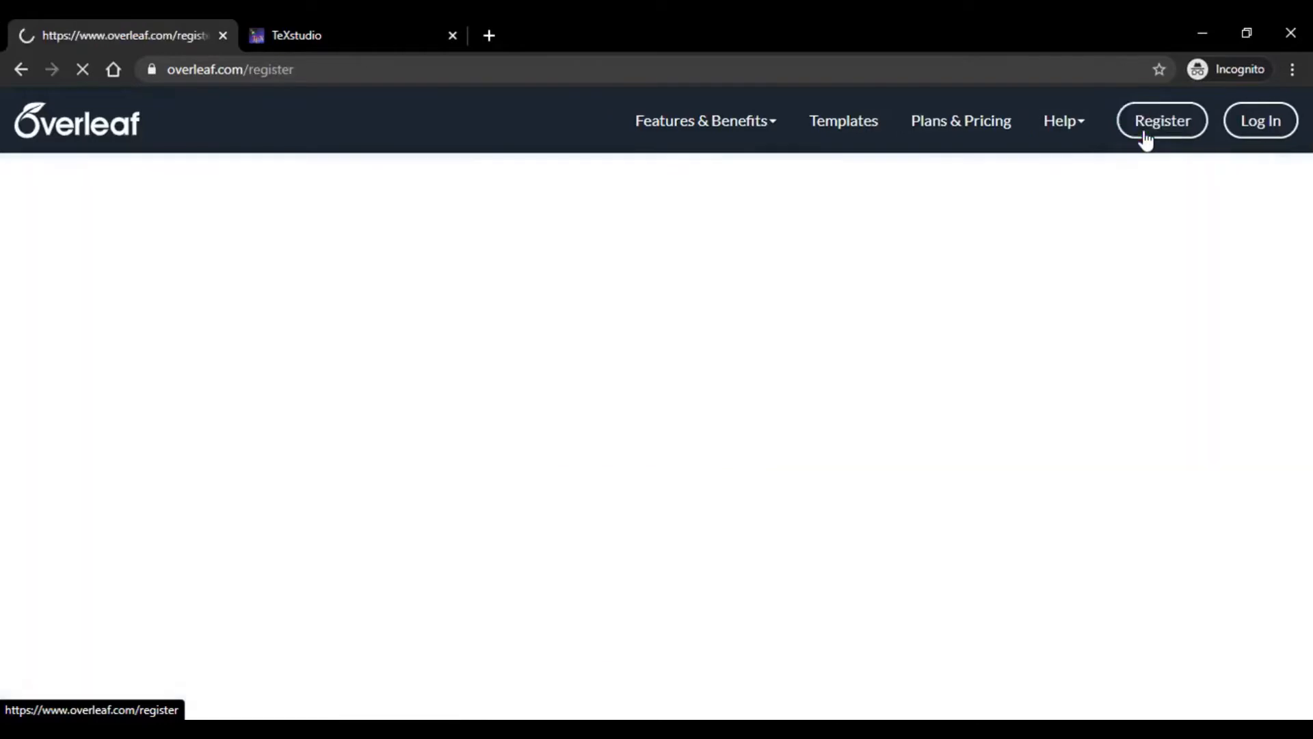
{"action": "left_click", "coordinate": [1100, 209]}
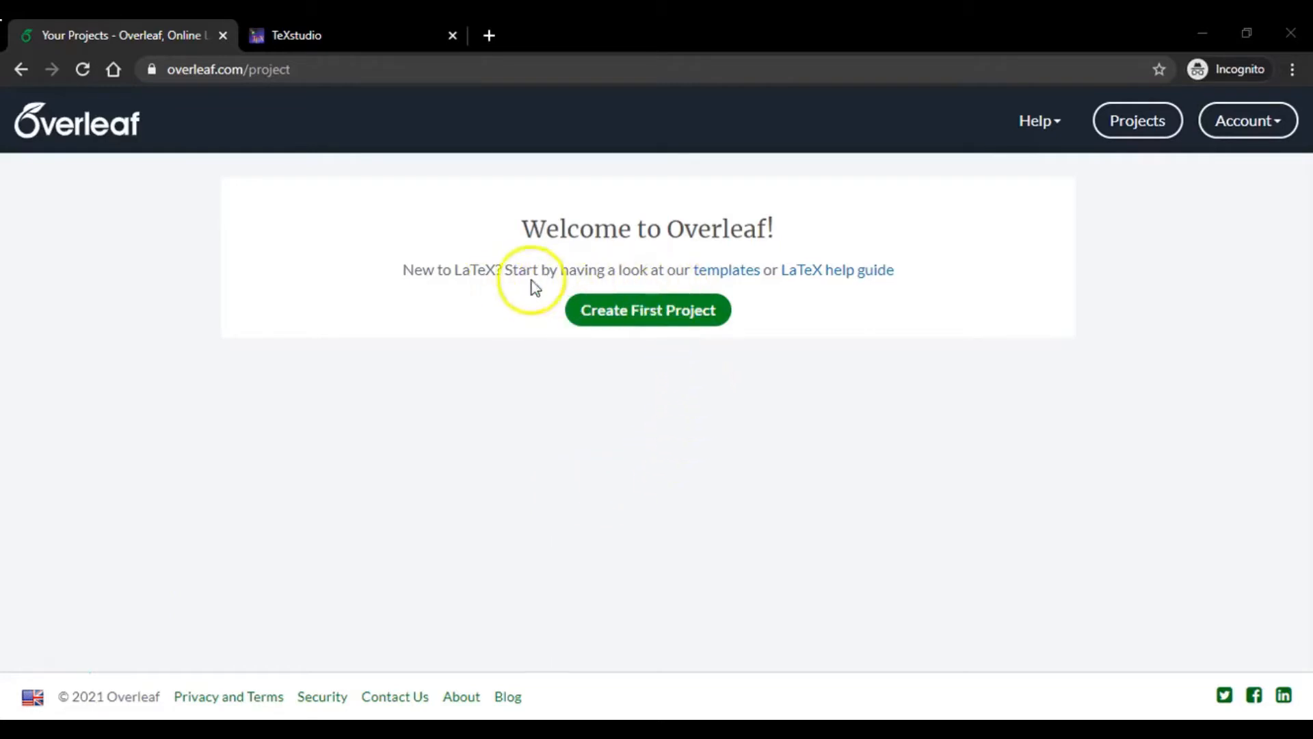
Create a blank first project named Robotics
{"action": "left_click", "coordinate": [601, 322]}
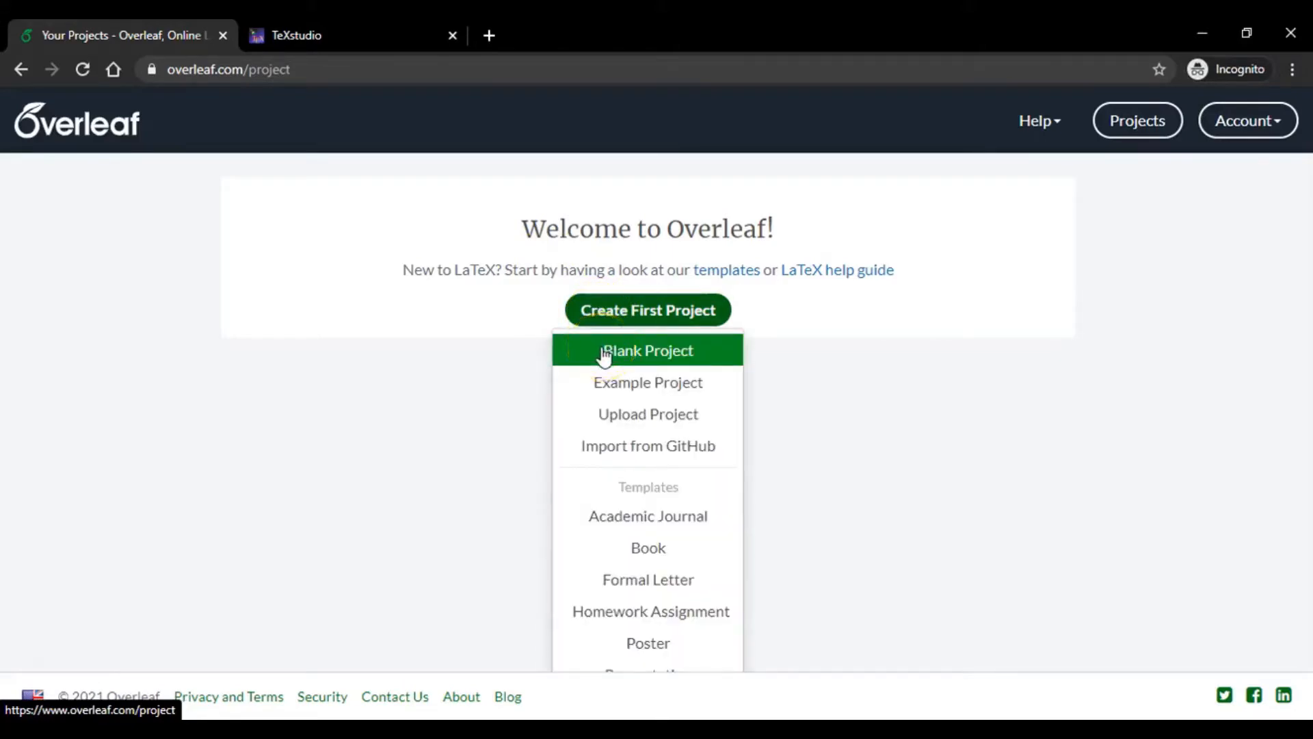
{"action": "left_click", "coordinate": [692, 354]}
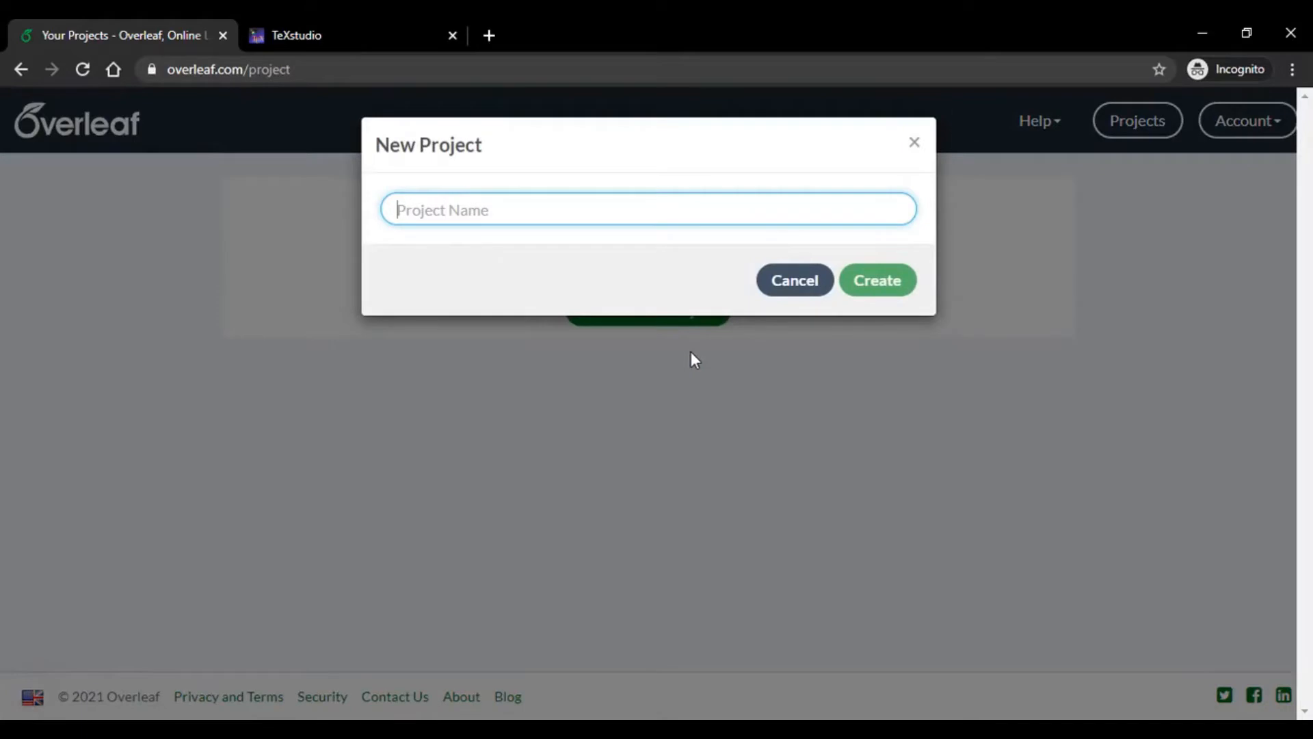
{"action": "type", "text": "Robotics"}
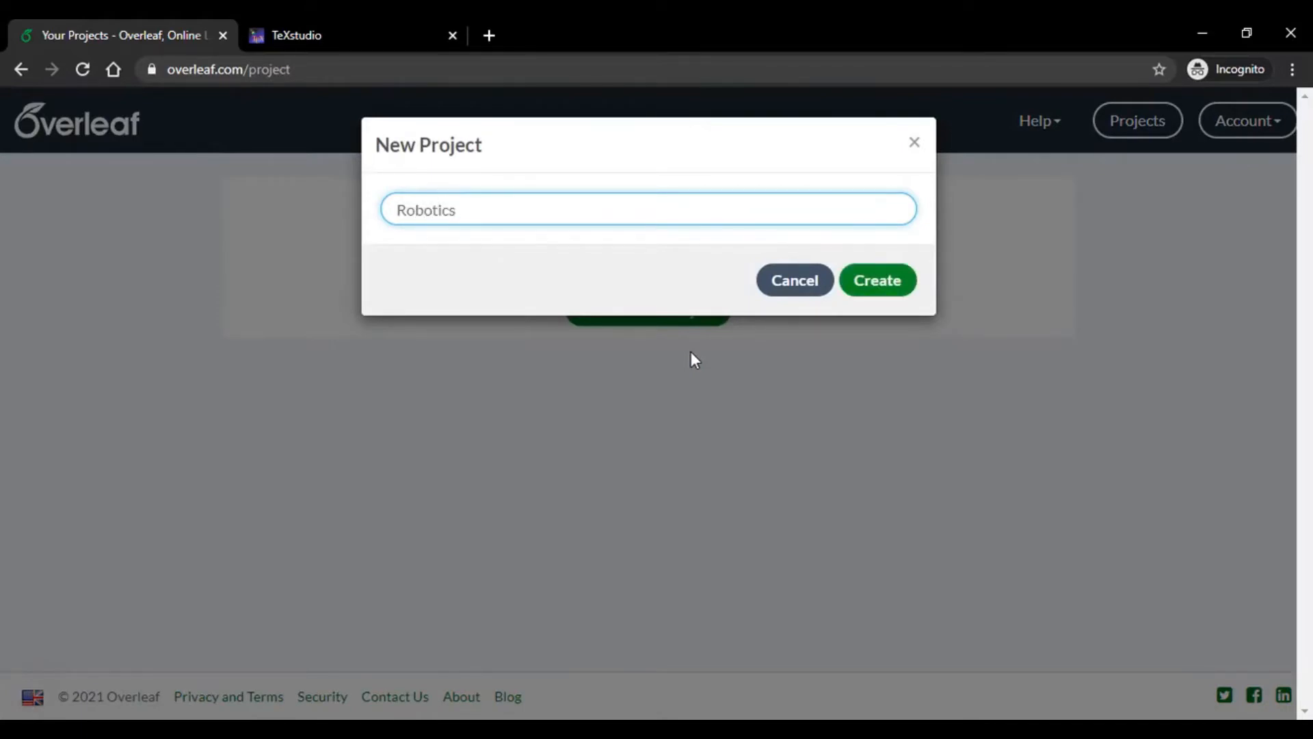
{"action": "left_click", "coordinate": [908, 291]}
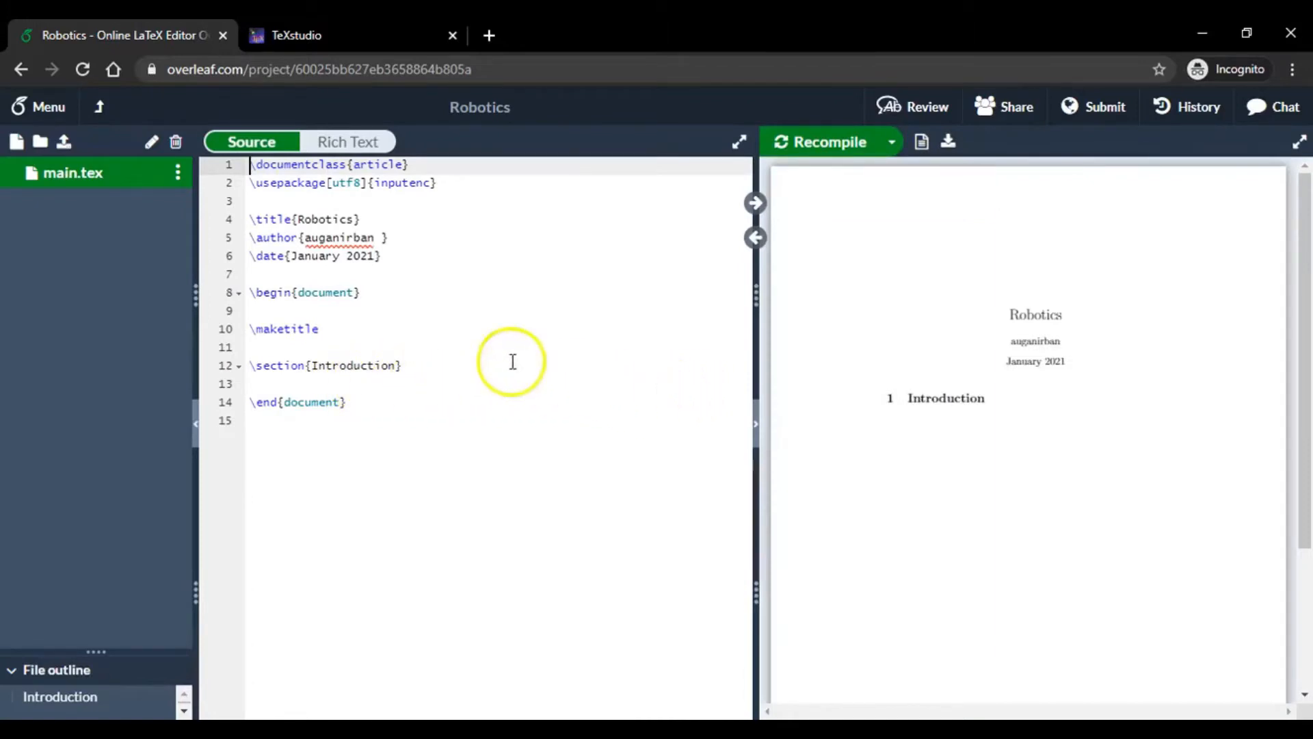
Replace the username in the \author line of main.tex with the author's full name
{"action": "left_click", "coordinate": [381, 238]}
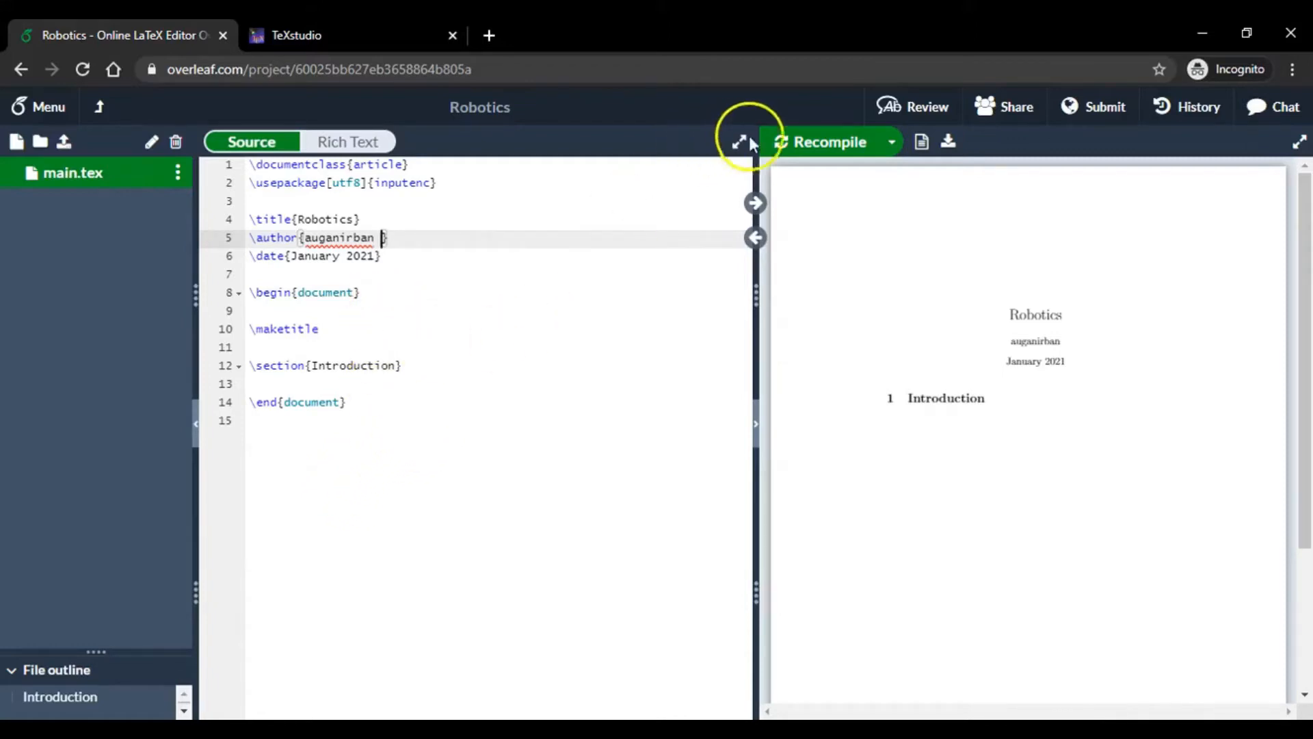
{"action": "left_click", "coordinate": [792, 145]}
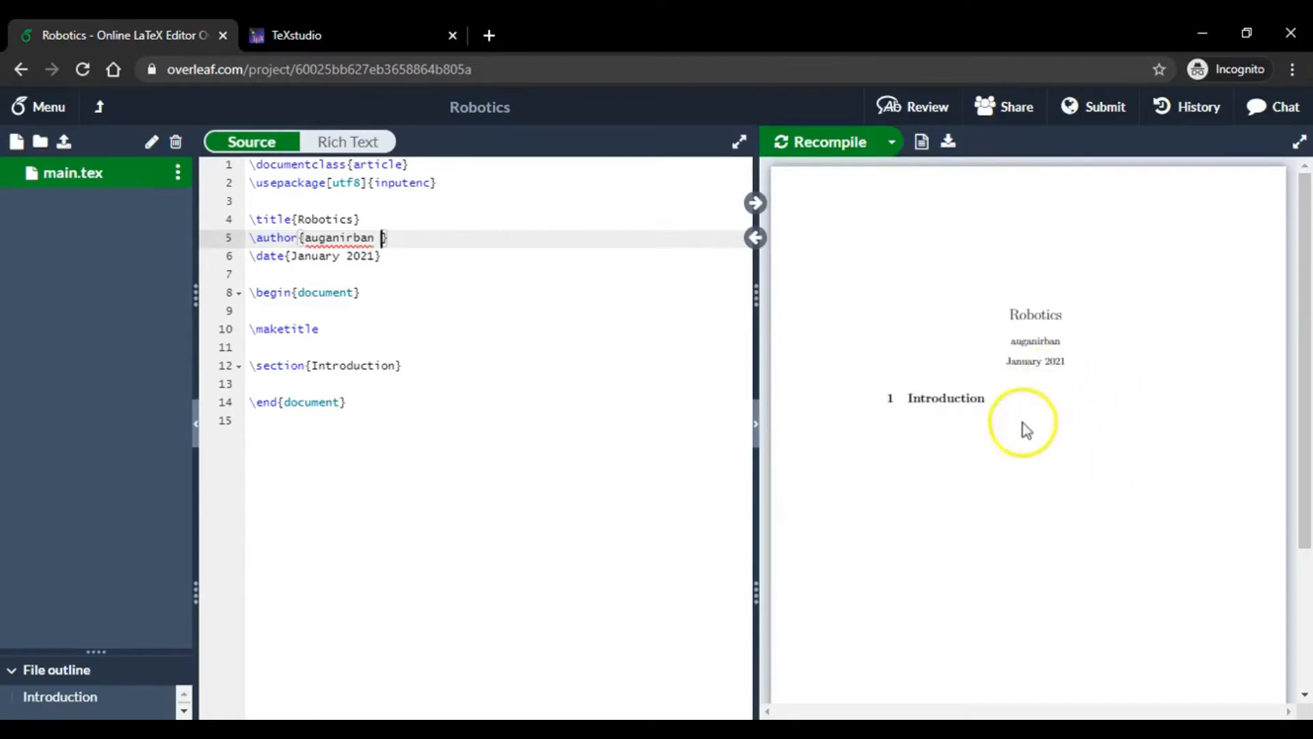
{"action": "key", "text": "BackSpace"}
{"action": "key", "text": "BackSpace"}
{"action": "key", "text": "BackSpace"}
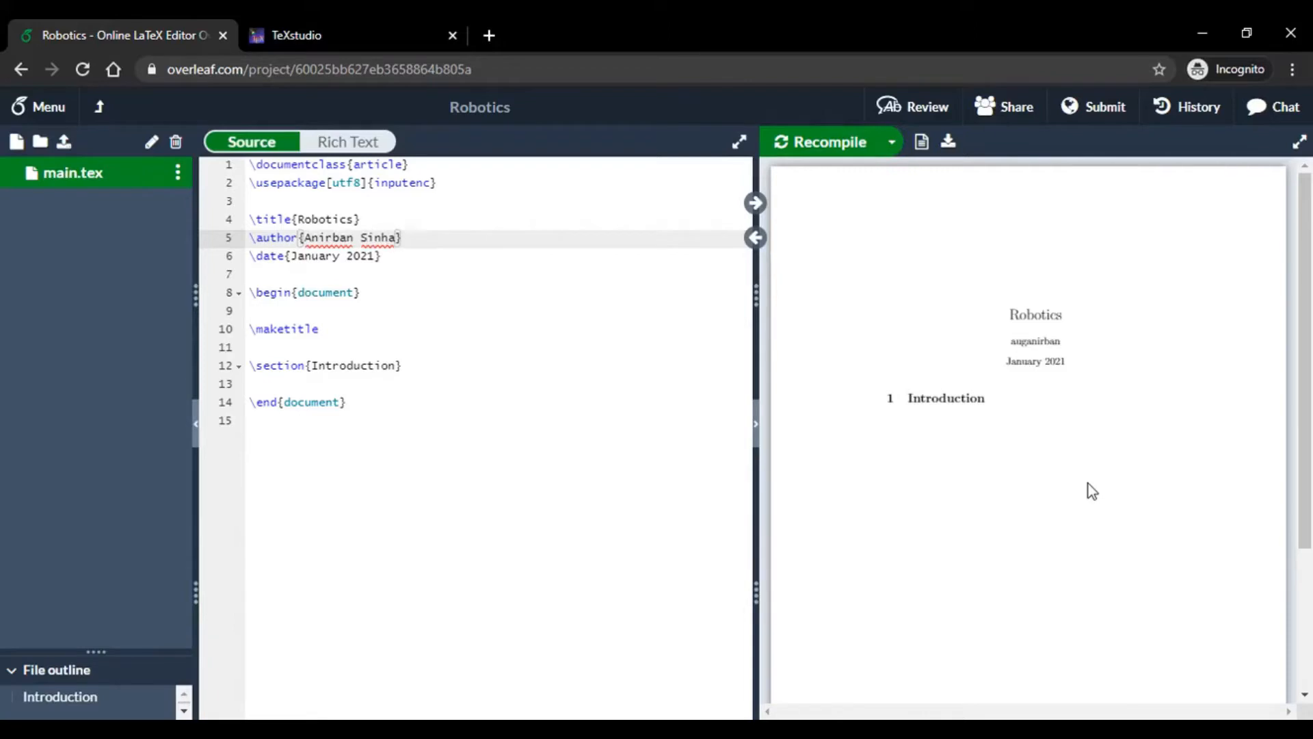
Extend the document title to "Robotics Assignment" and recompile the PDF
{"action": "left_click", "coordinate": [353, 219]}
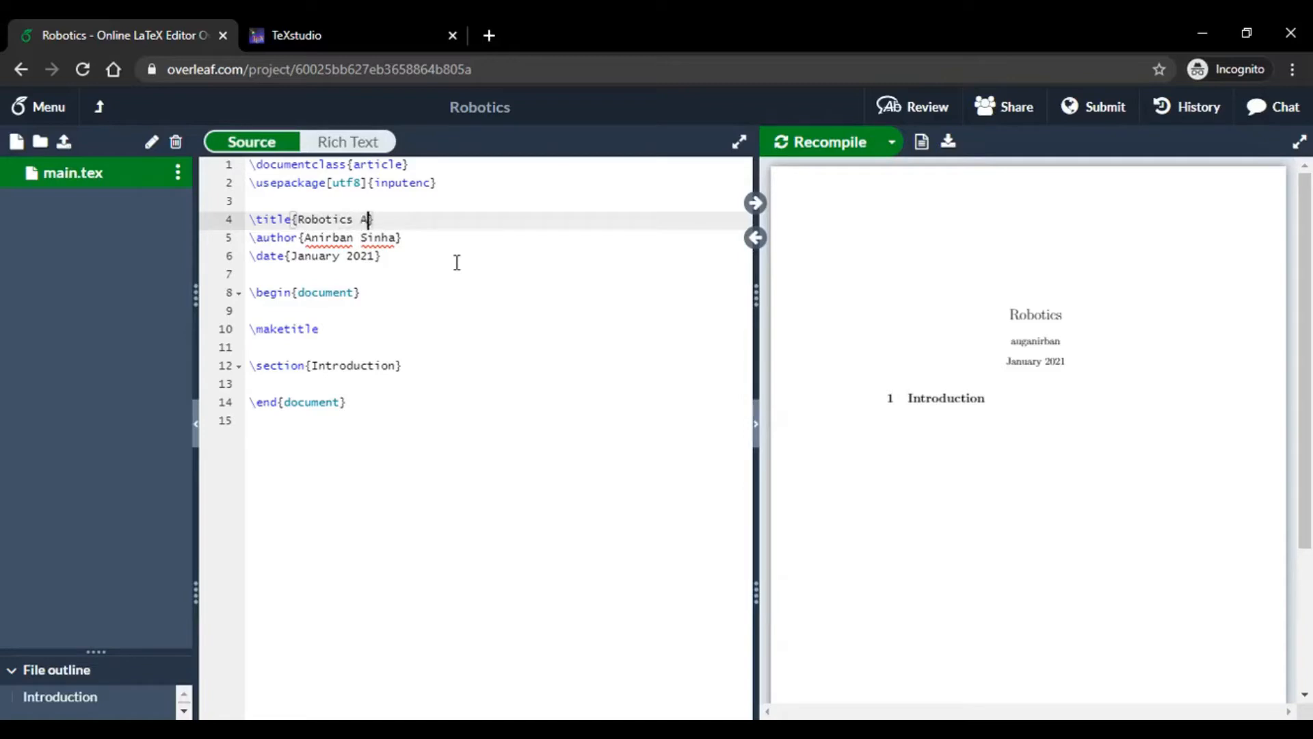
{"action": "type", "text": "gnment"}
{"action": "left_click", "coordinate": [381, 259]}
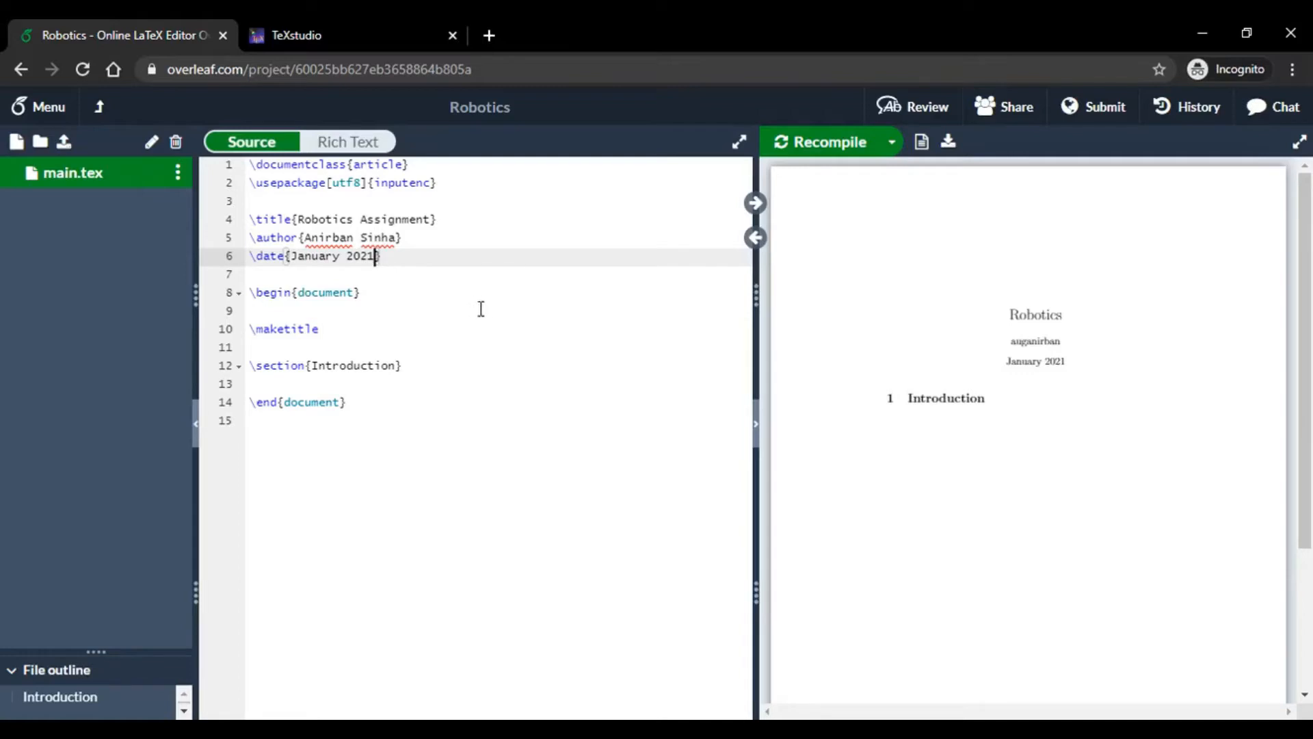
{"action": "left_click", "coordinate": [499, 290]}
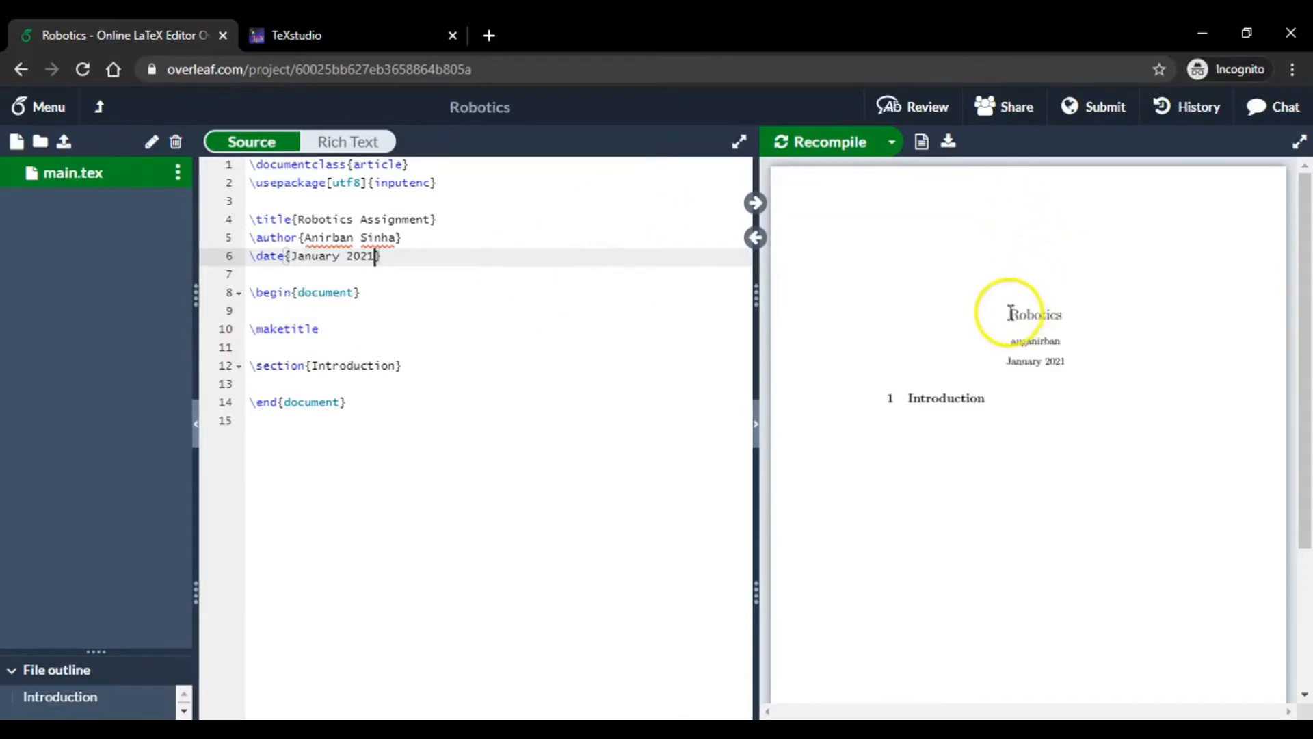
{"action": "left_click_drag", "start_coordinate": [1010, 314], "coordinate": [1065, 314]}
{"action": "left_click", "coordinate": [1067, 314]}
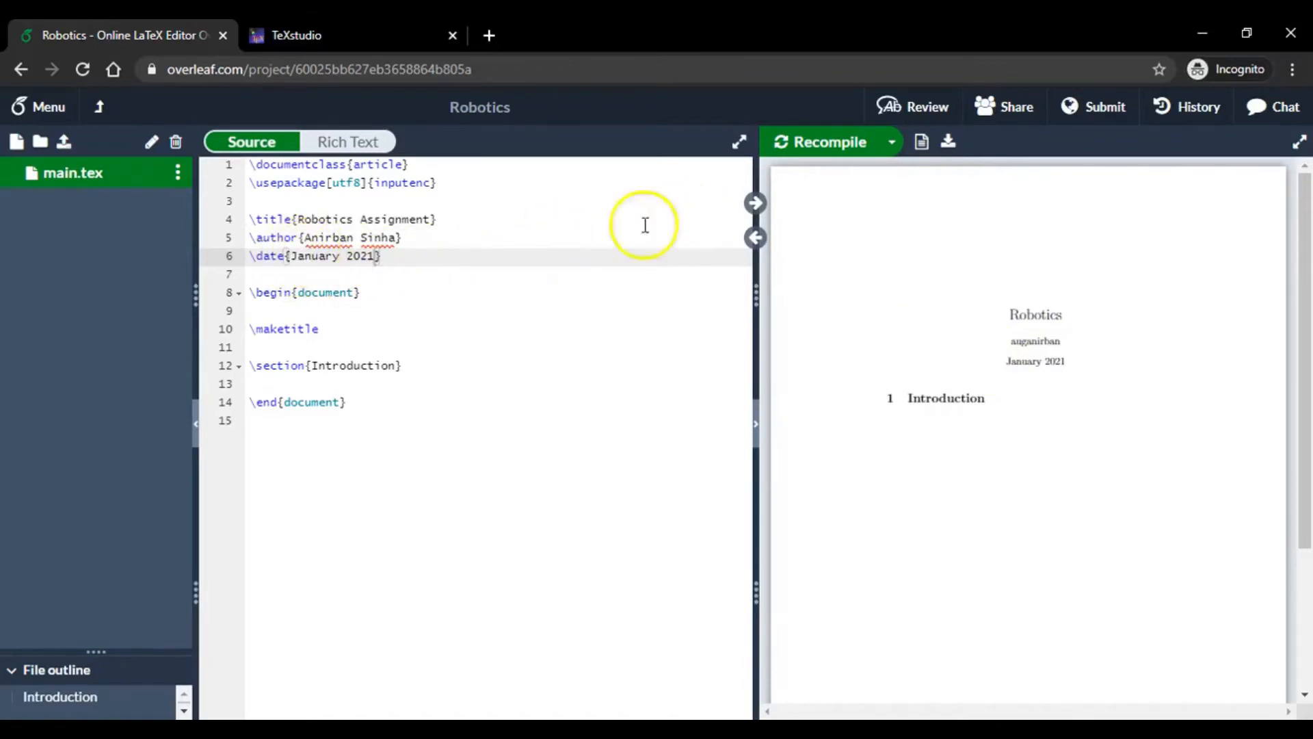
{"action": "left_click", "coordinate": [788, 152]}
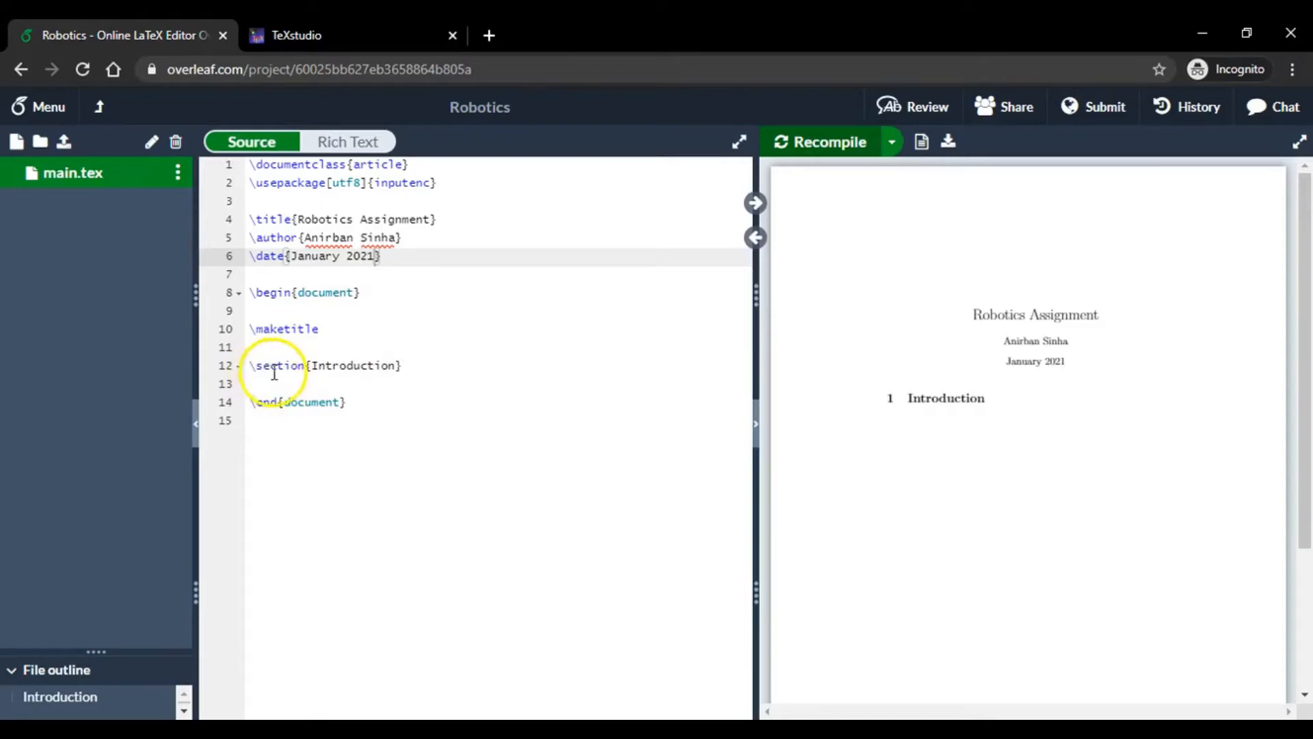
Replace the section heading "Introduction" with "Question 1" and recompile the document
{"action": "left_click", "coordinate": [314, 365]}
{"action": "left_click_drag", "start_coordinate": [314, 365], "coordinate": [400, 362]}
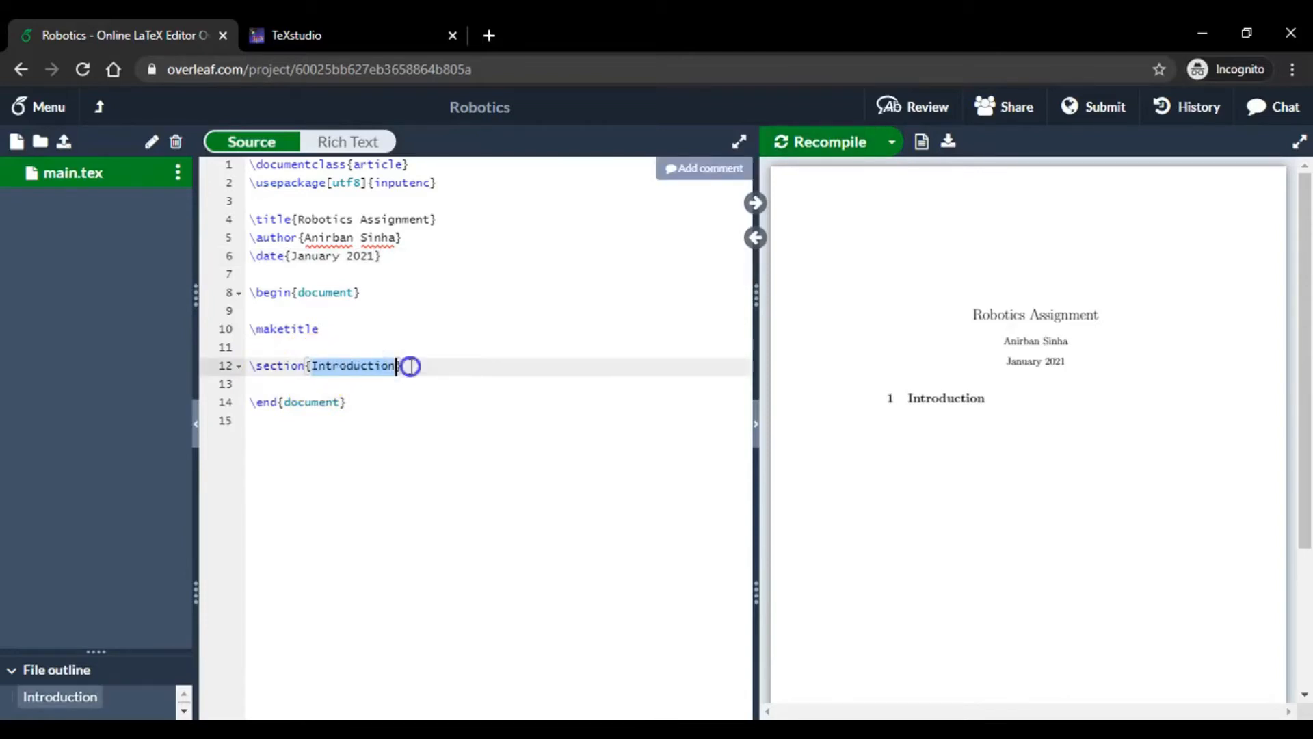
{"action": "left_click", "coordinate": [406, 366]}
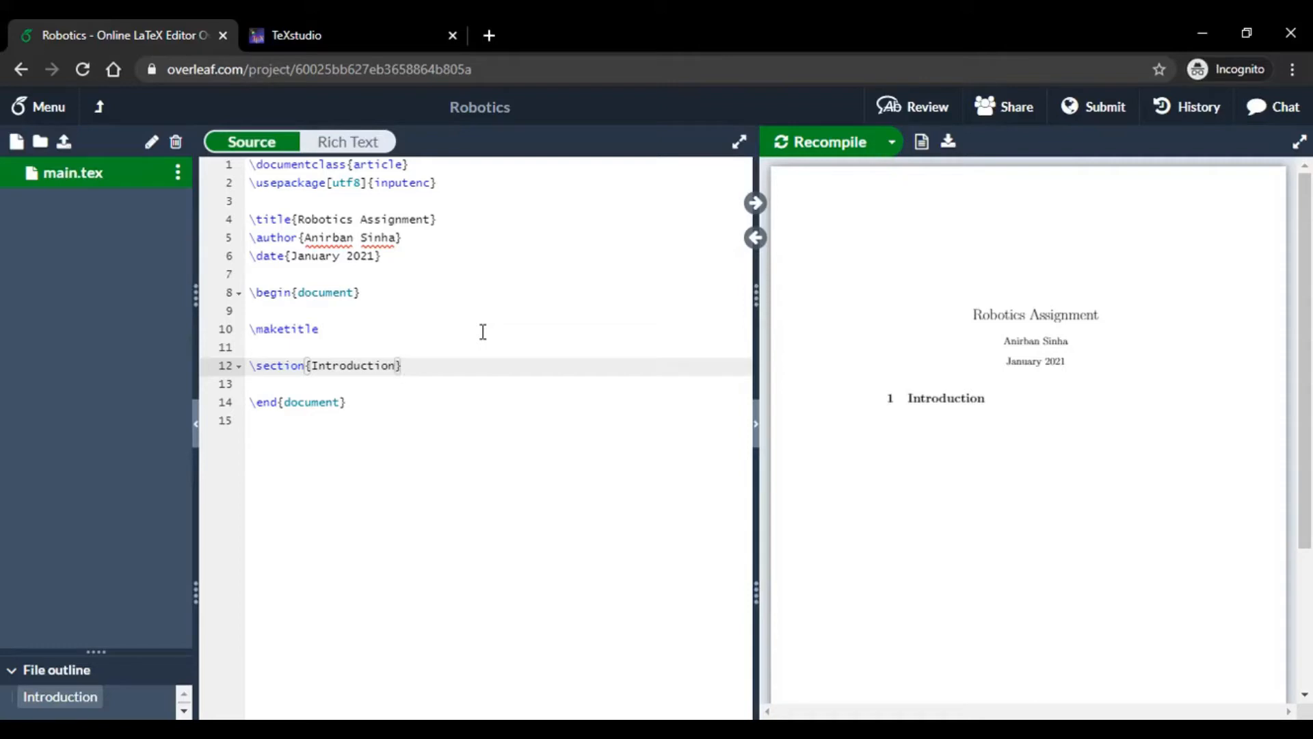
{"action": "key", "text": "Left"}
{"action": "key", "text": "BackSpace"}
{"action": "key", "text": "BackSpace"}
{"action": "key", "text": "BackSpace"}
{"action": "key", "text": "BackSpace"}
{"action": "key", "text": "BackSpace"}
{"action": "key", "text": "BackSpace"}
{"action": "key", "text": "BackSpace"}
{"action": "key", "text": "BackSpace"}
{"action": "key", "text": "BackSpace"}
{"action": "key", "text": "BackSpace"}
{"action": "key", "text": "BackSpace"}
{"action": "key", "text": "BackSpace"}
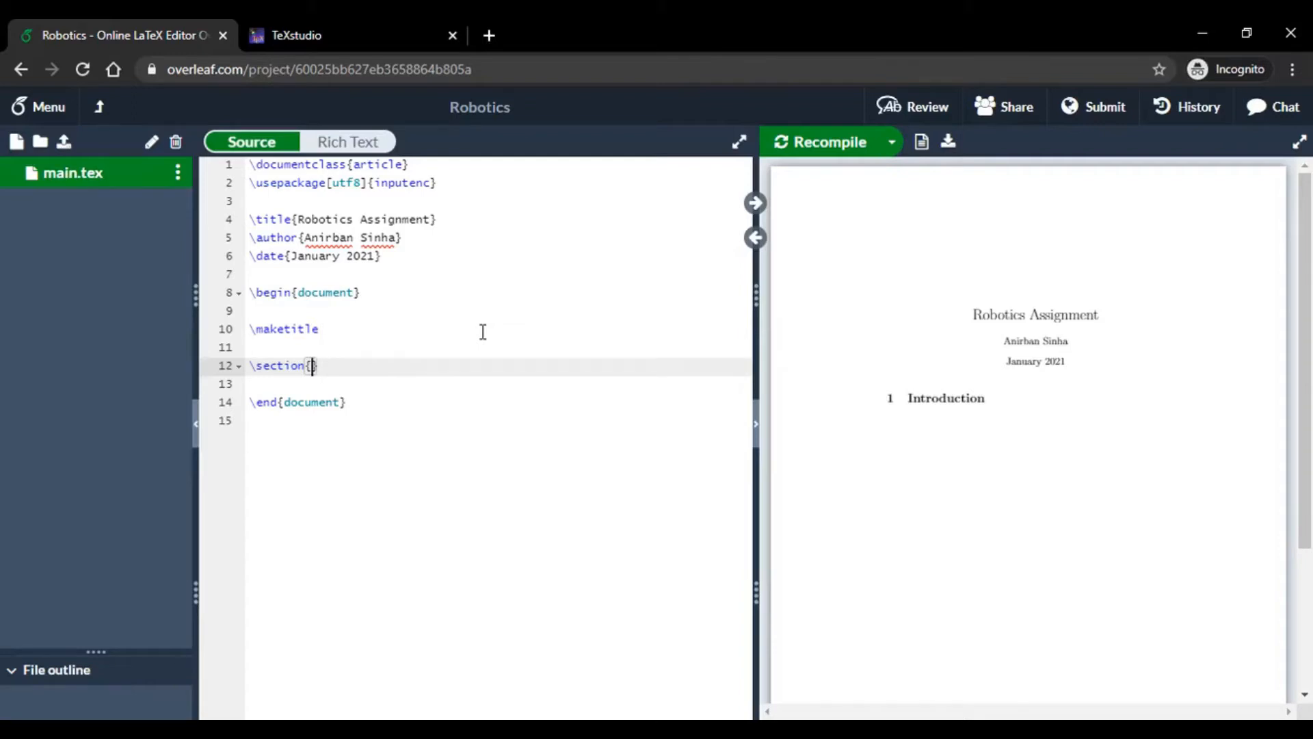
{"action": "type", "text": "Q"}
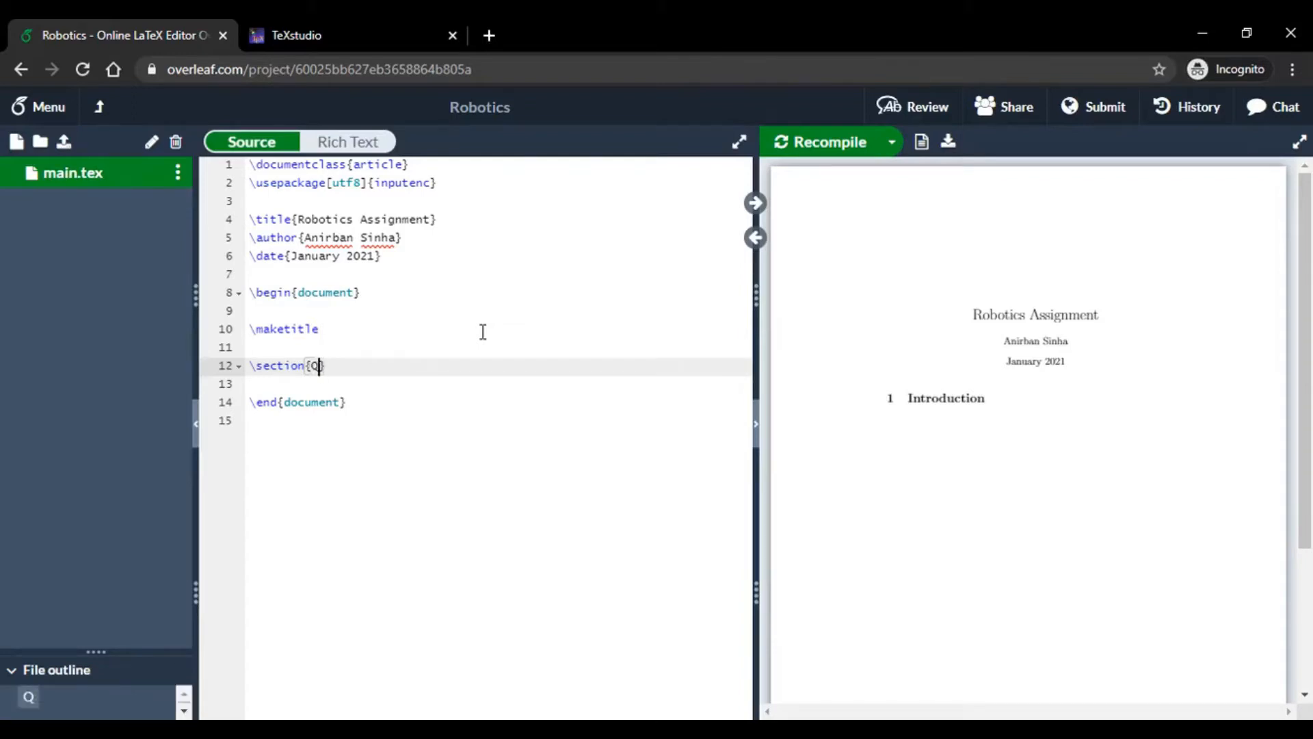
{"action": "type", "text": "uestion 1"}
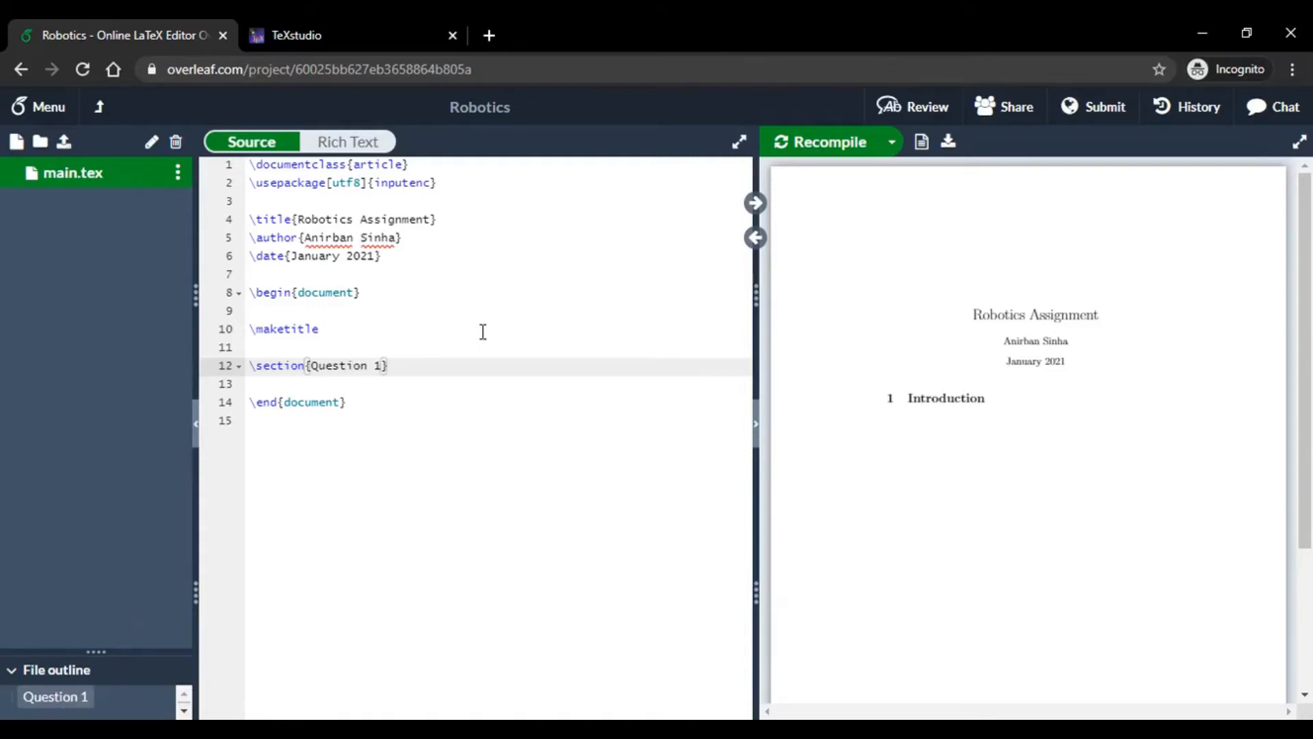
{"action": "key", "text": "ctrl+s"}
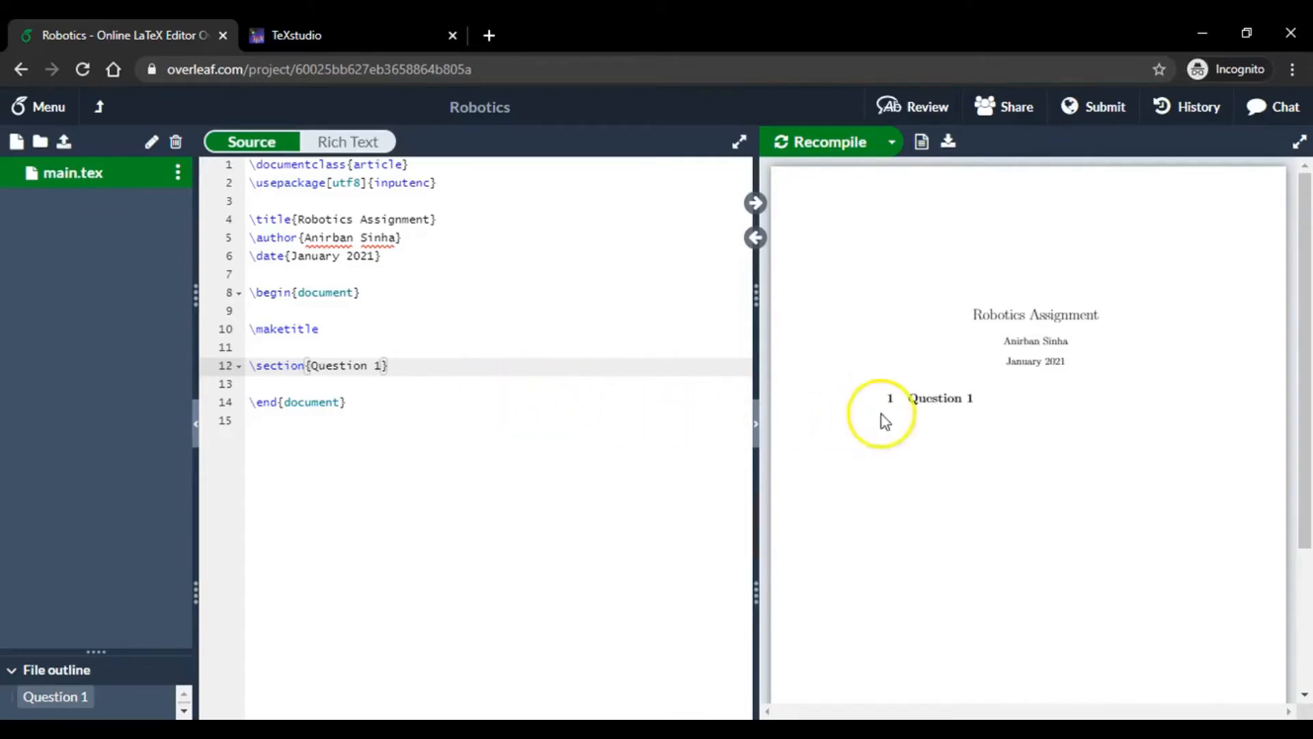
Make the Question 1 section unnumbered by changing its command to \section*, and recompile
{"action": "left_click", "coordinate": [309, 365]}
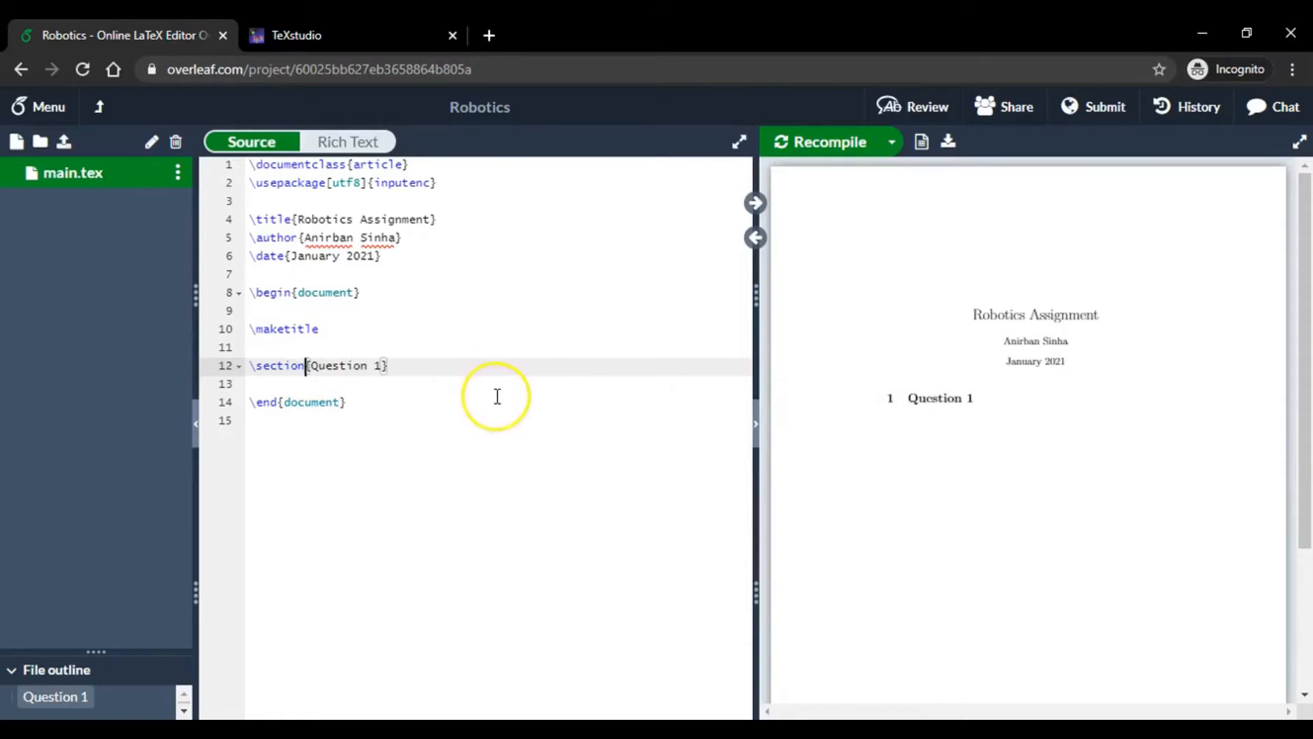
{"action": "type", "text": "*"}
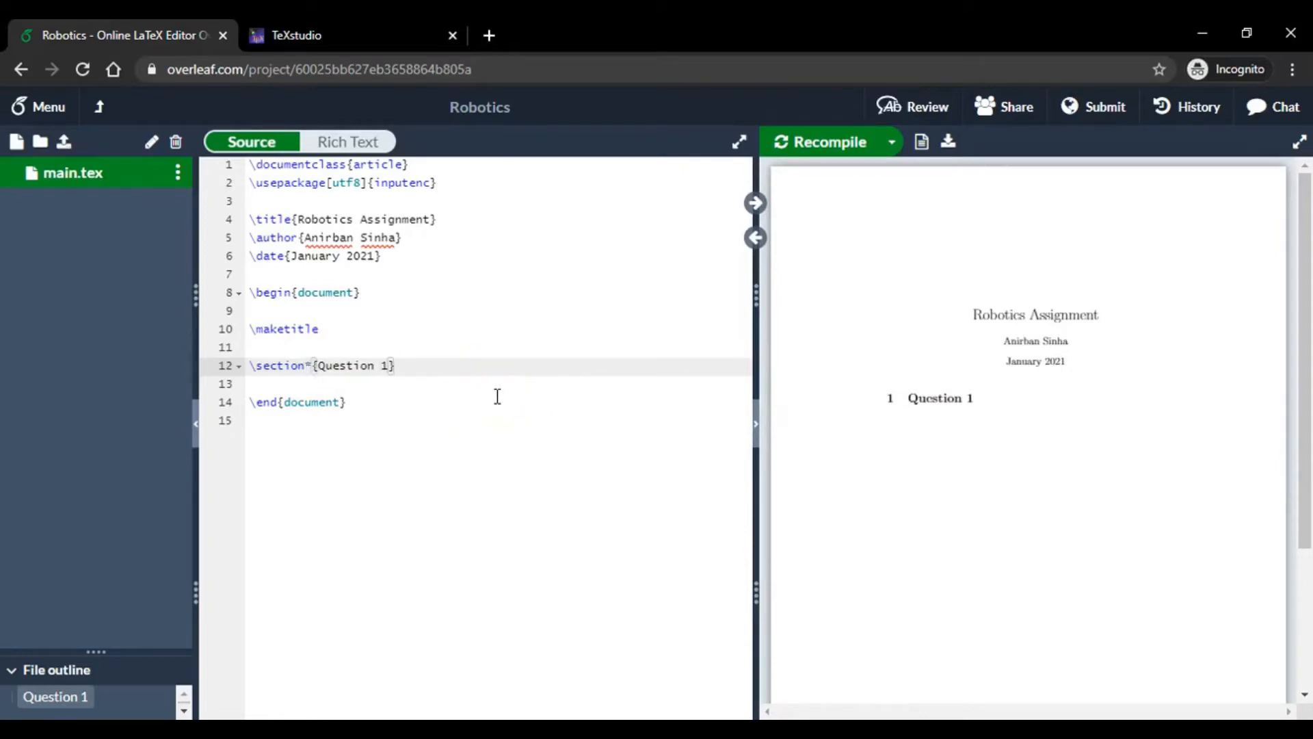
{"action": "key", "text": "ctrl+s"}
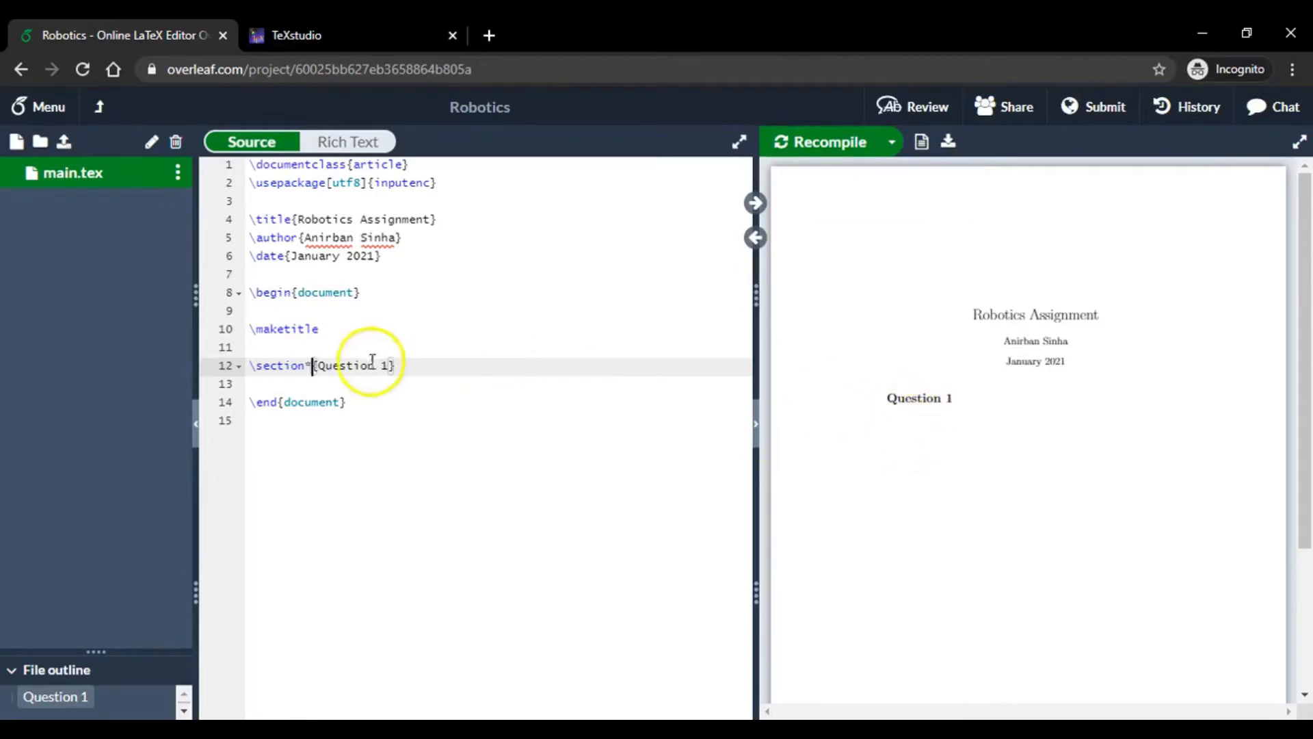
Add the line "Robotics is a scientific research field." below the Question 1 heading and recompile
{"action": "left_click", "coordinate": [420, 369]}
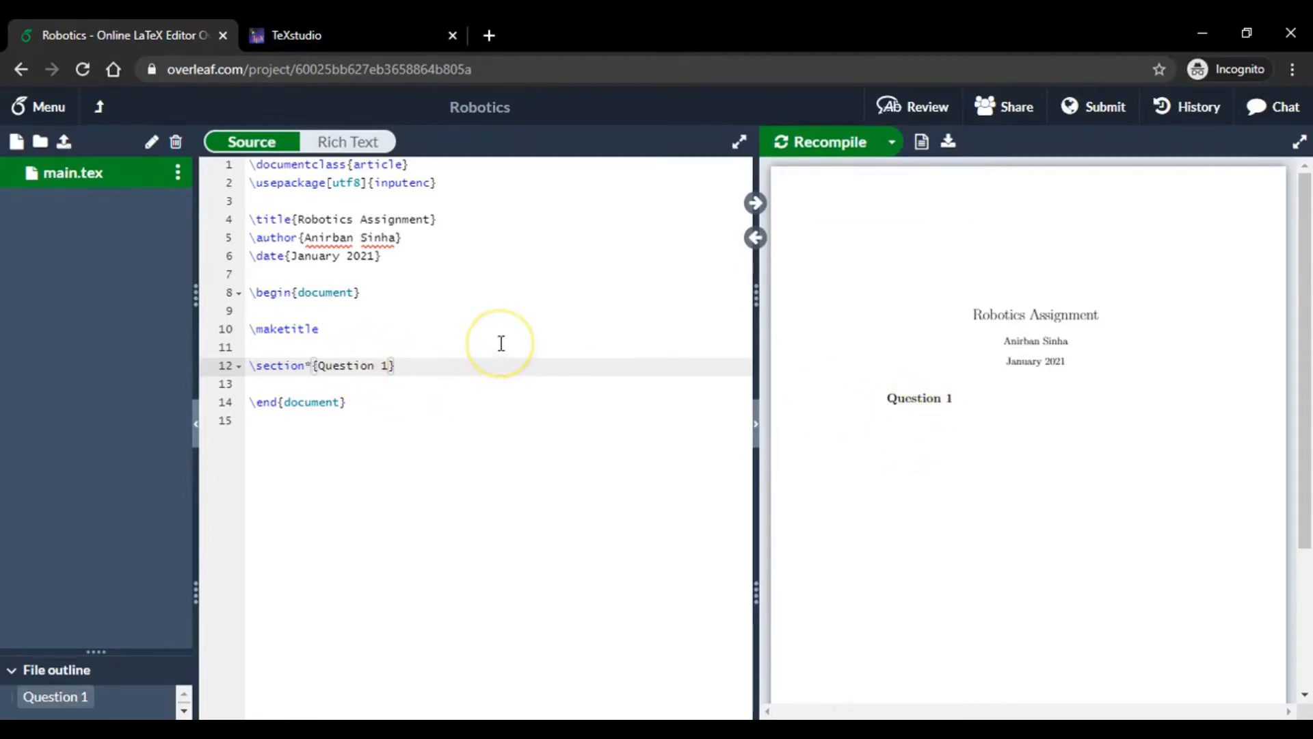
{"action": "key", "text": "Return"}
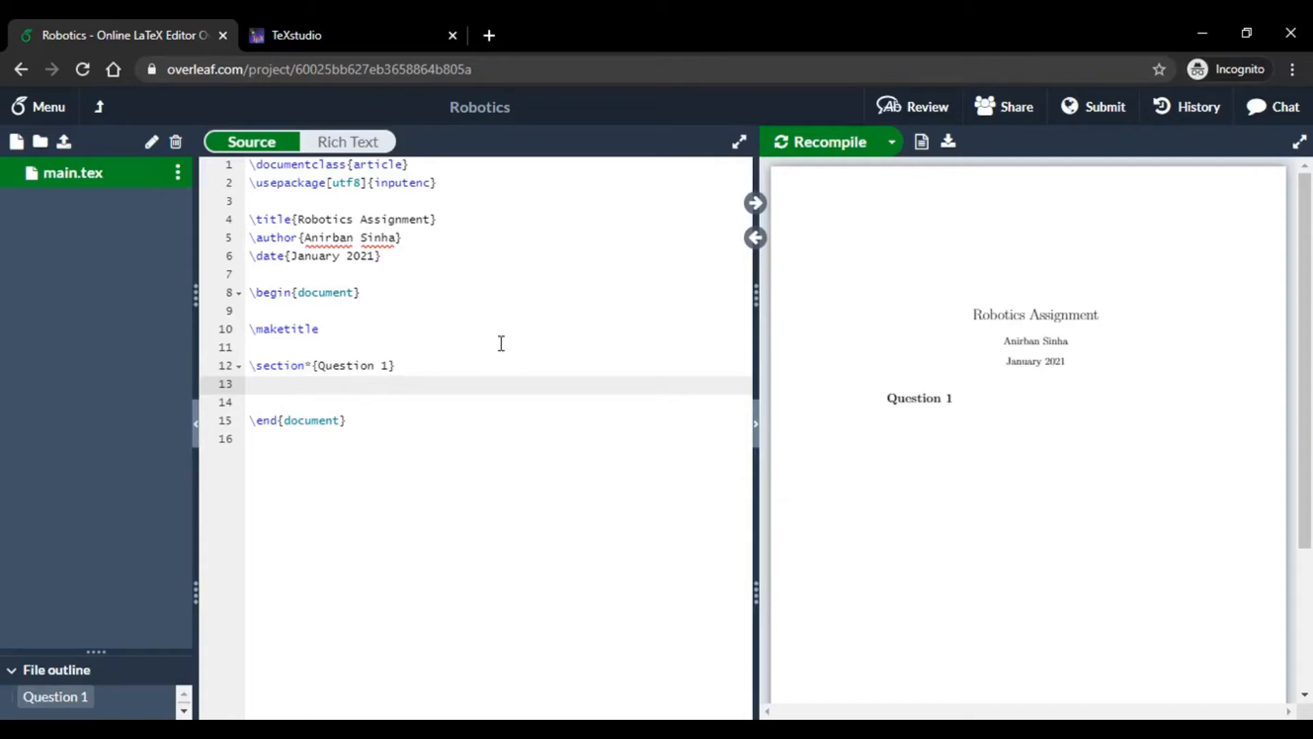
{"action": "type", "text": "Robotics is a scientific re"}
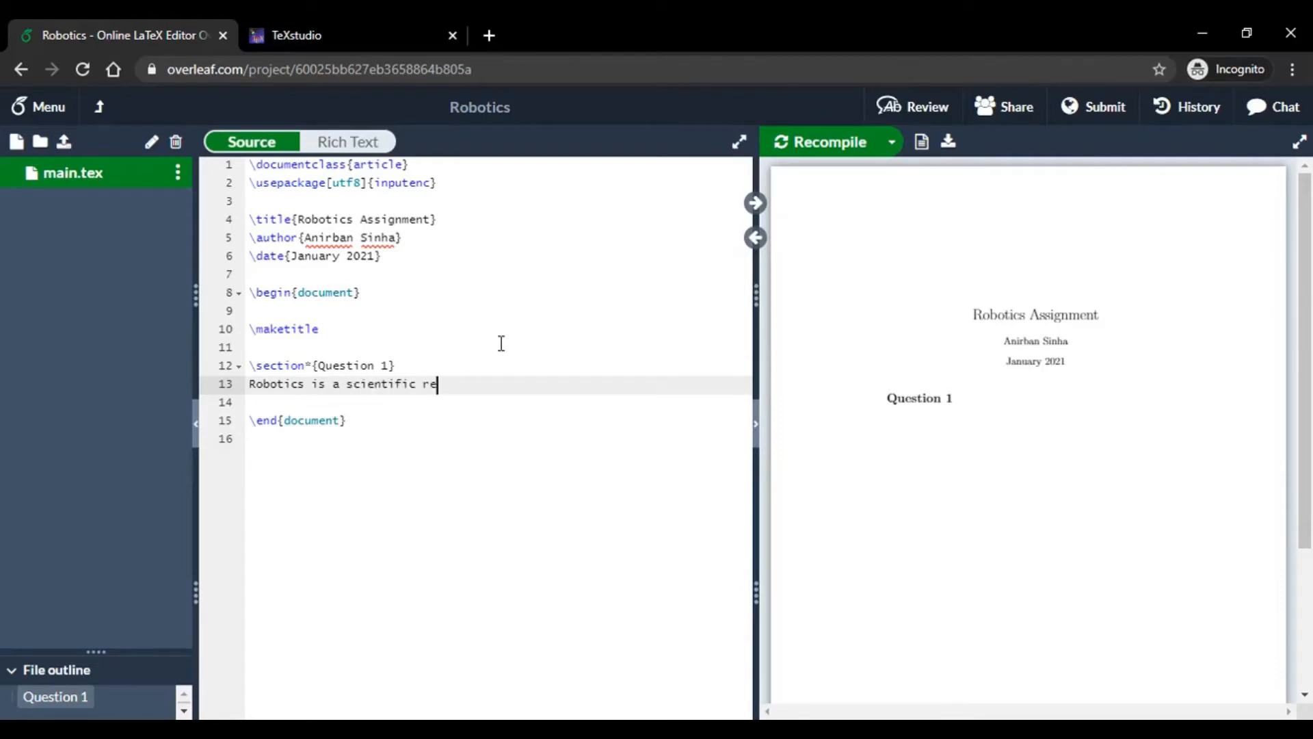
{"action": "type", "text": "search field."}
{"action": "key", "text": "ctrl+s"}
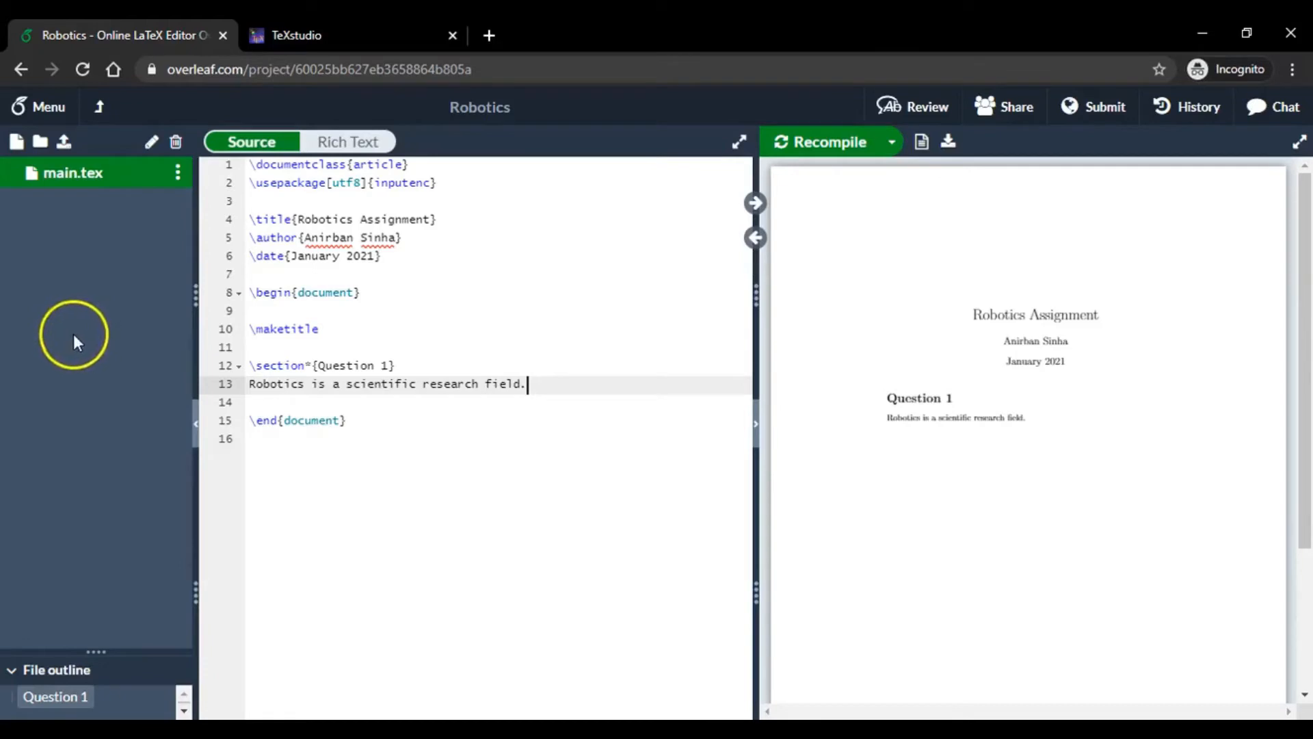
Hide the file tree, add the inline formula $x+y = c$ after the sentence under Question 1, and recompile
{"action": "left_click", "coordinate": [196, 428]}
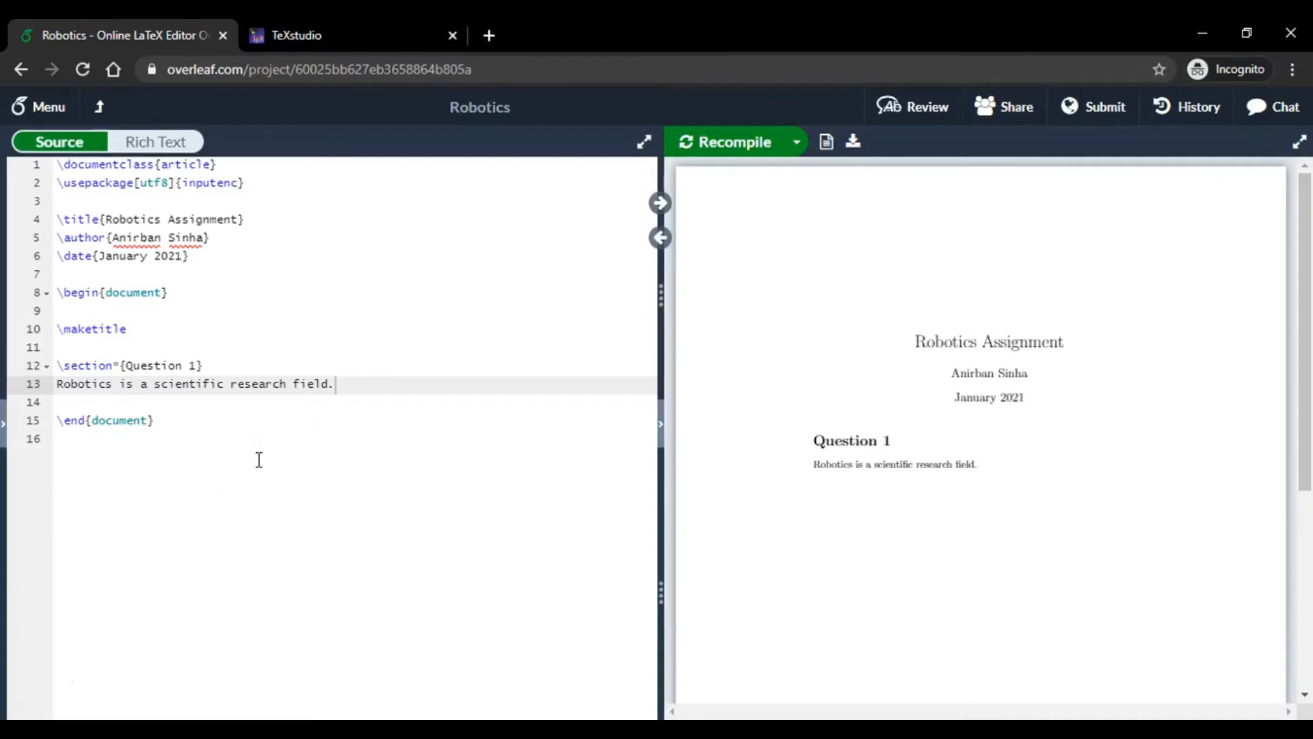
{"action": "left_click", "coordinate": [355, 387]}
{"action": "left_click", "coordinate": [346, 386]}
{"action": "type", "text": "$x"}
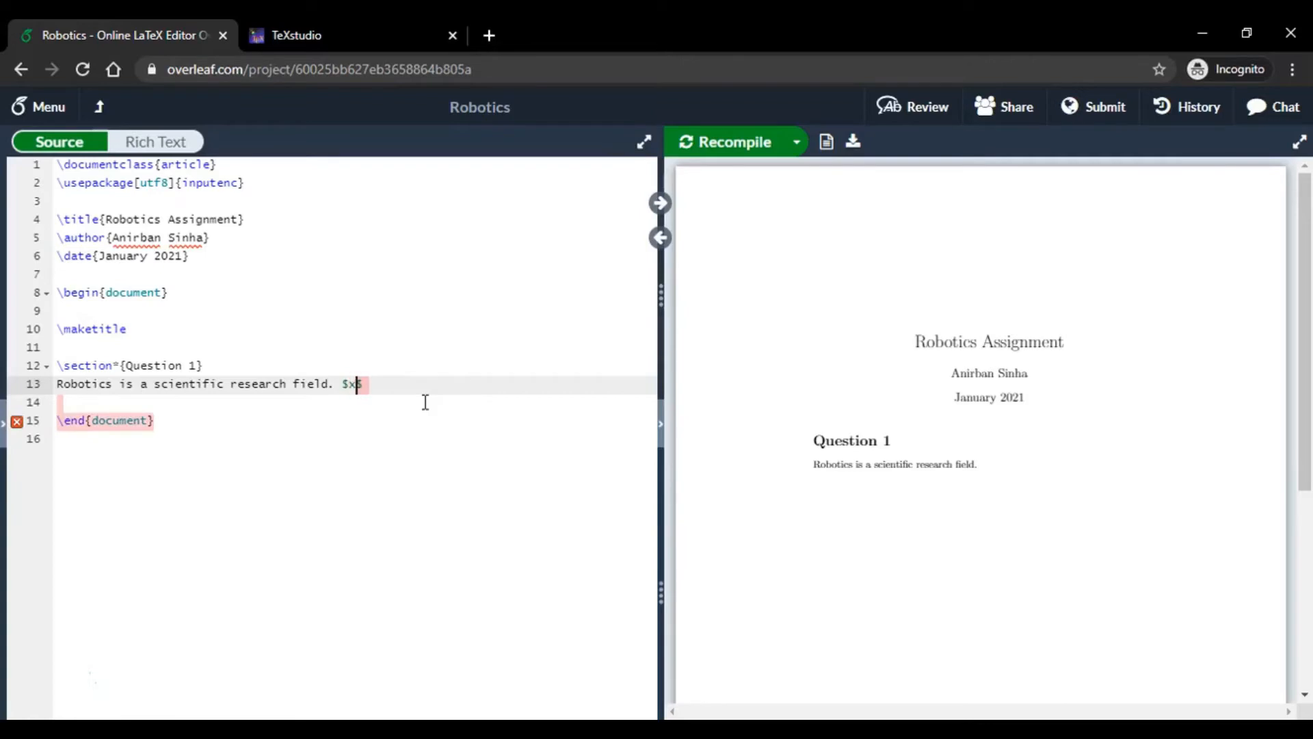
{"action": "type", "text": "+"}
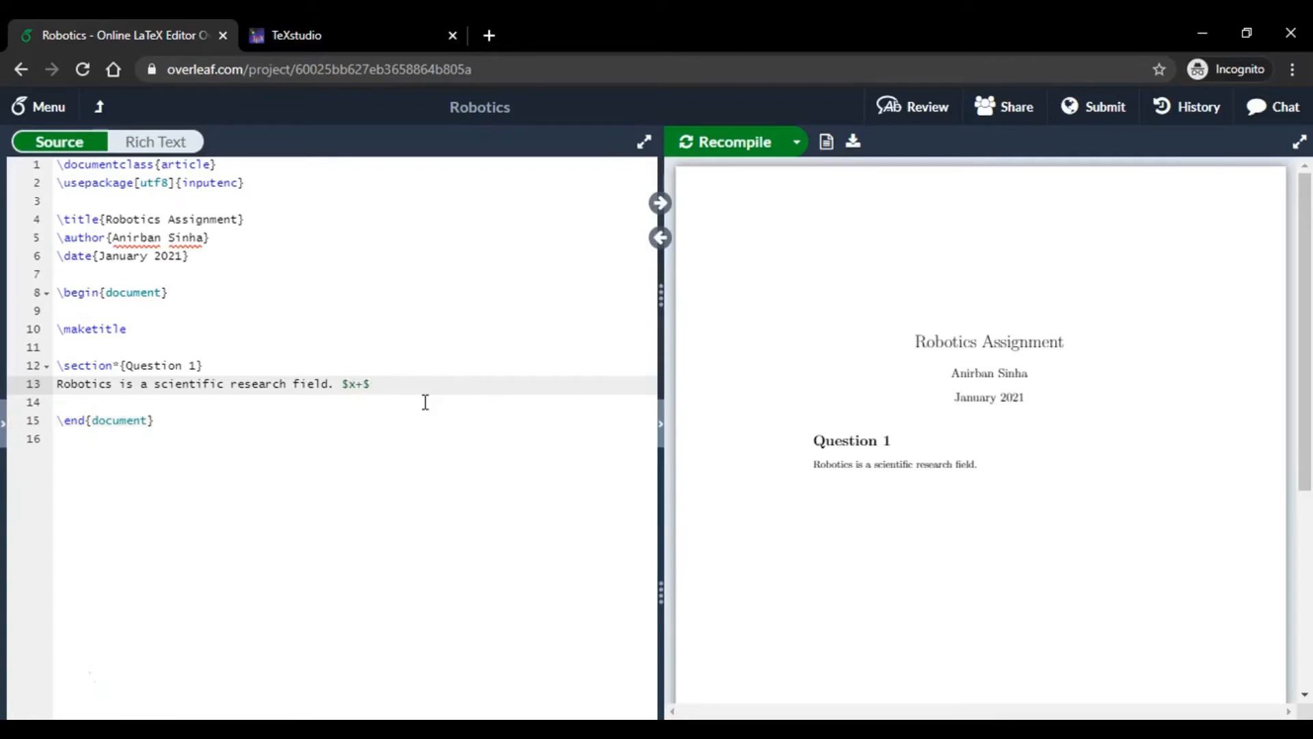
{"action": "type", "text": "y = c"}
{"action": "key", "text": "ctrl+s"}
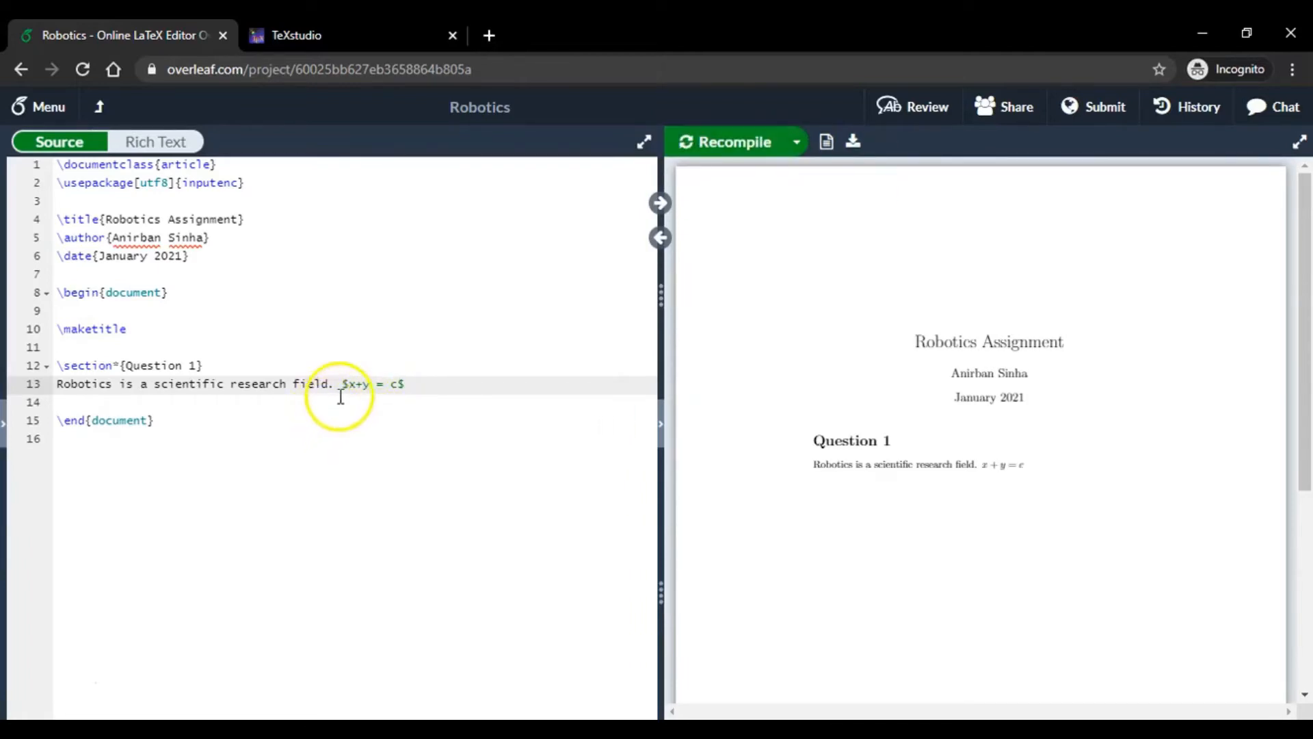
{"action": "left_click_drag", "start_coordinate": [342, 384], "coordinate": [368, 384]}
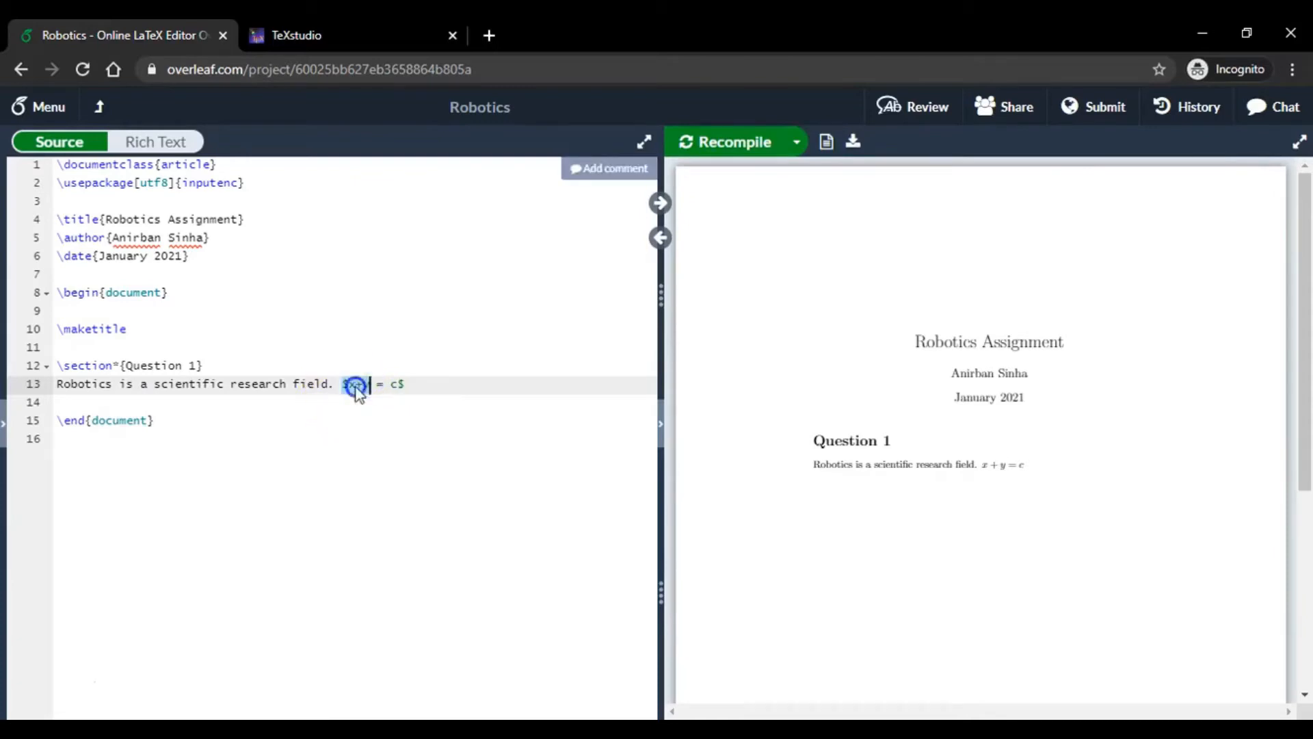
Put a period after the inline formula and add an empty $$$$ display-math pair on its own line below the Question 1 text
{"action": "left_click", "coordinate": [355, 390]}
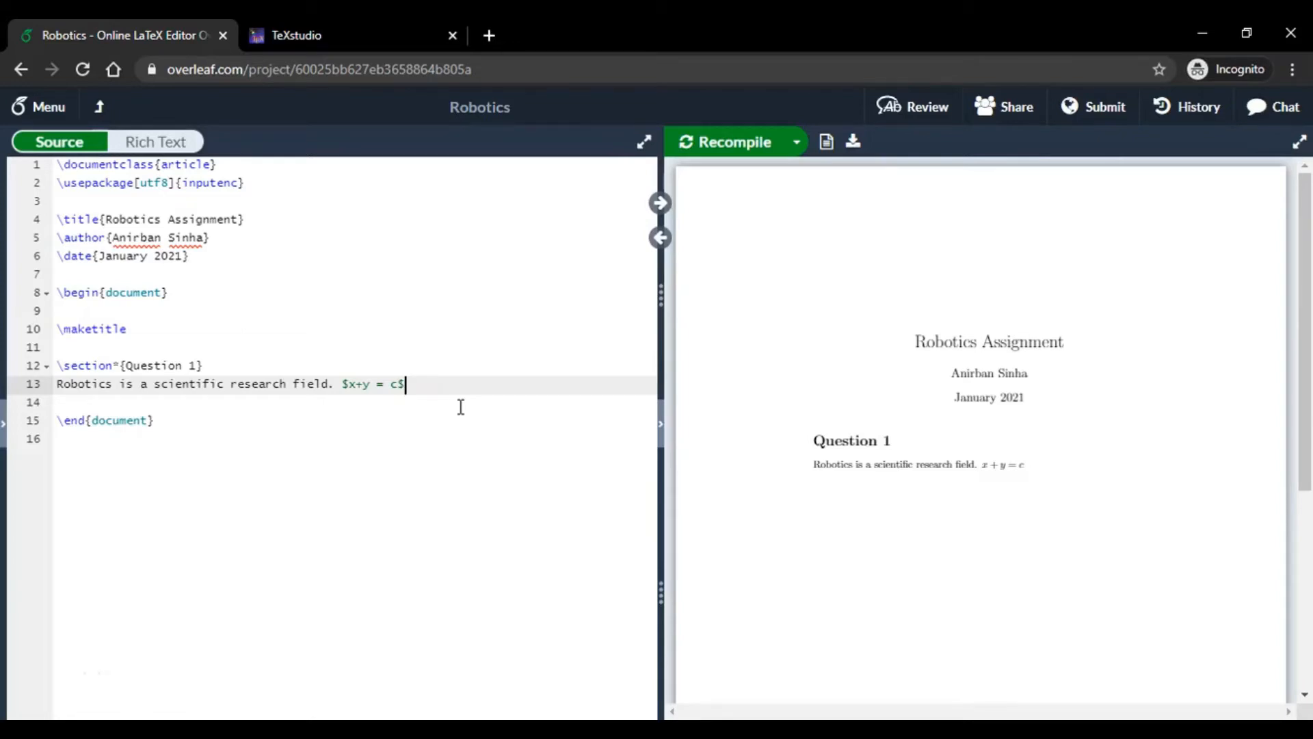
{"action": "type", "text": "."}
{"action": "key", "text": "Return"}
{"action": "key", "text": "Return"}
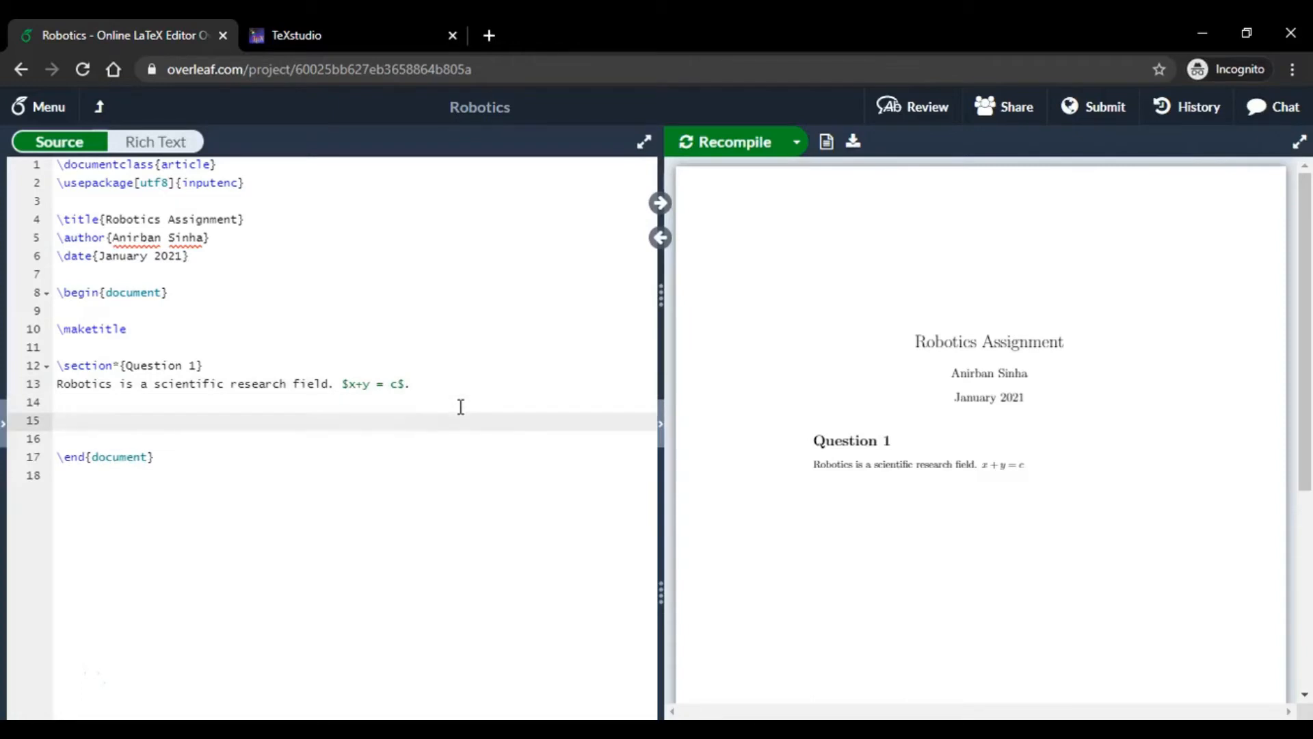
{"action": "type", "text": "$"}
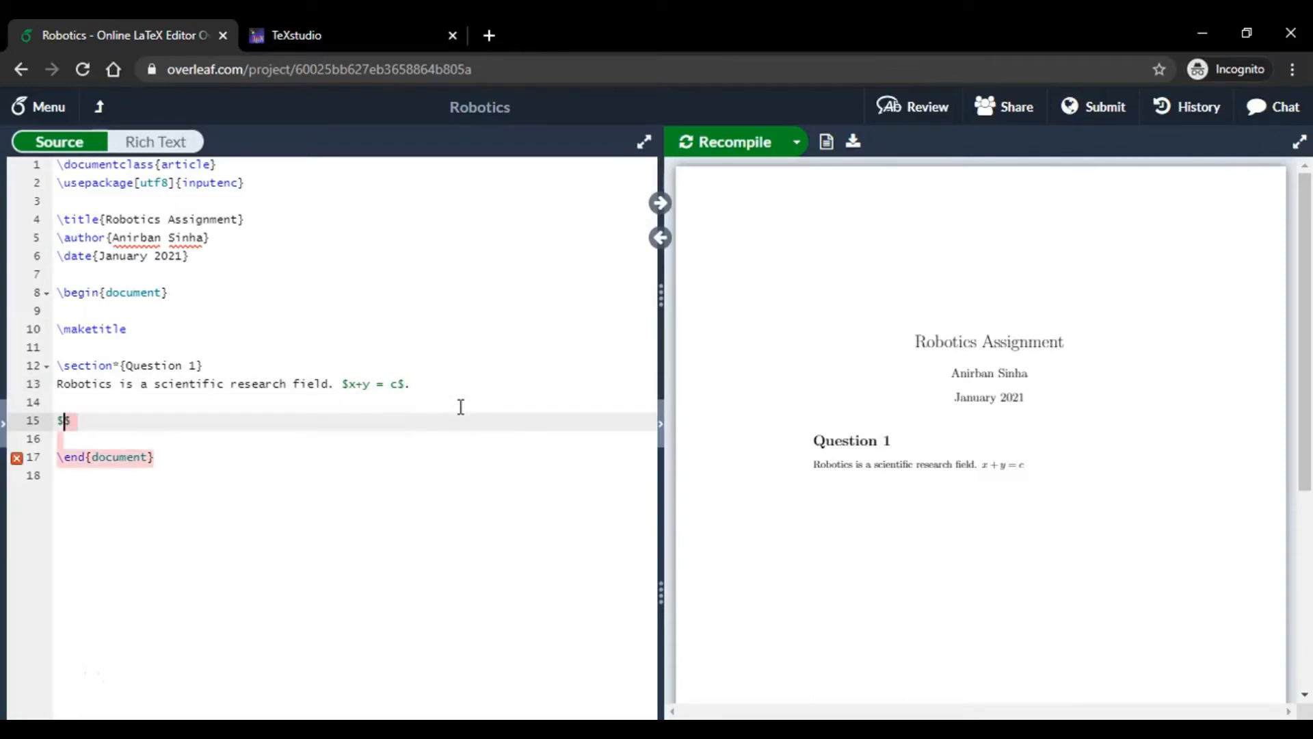
{"action": "type", "text": "$$$"}
{"action": "key", "text": "Left"}
{"action": "key", "text": "Left"}
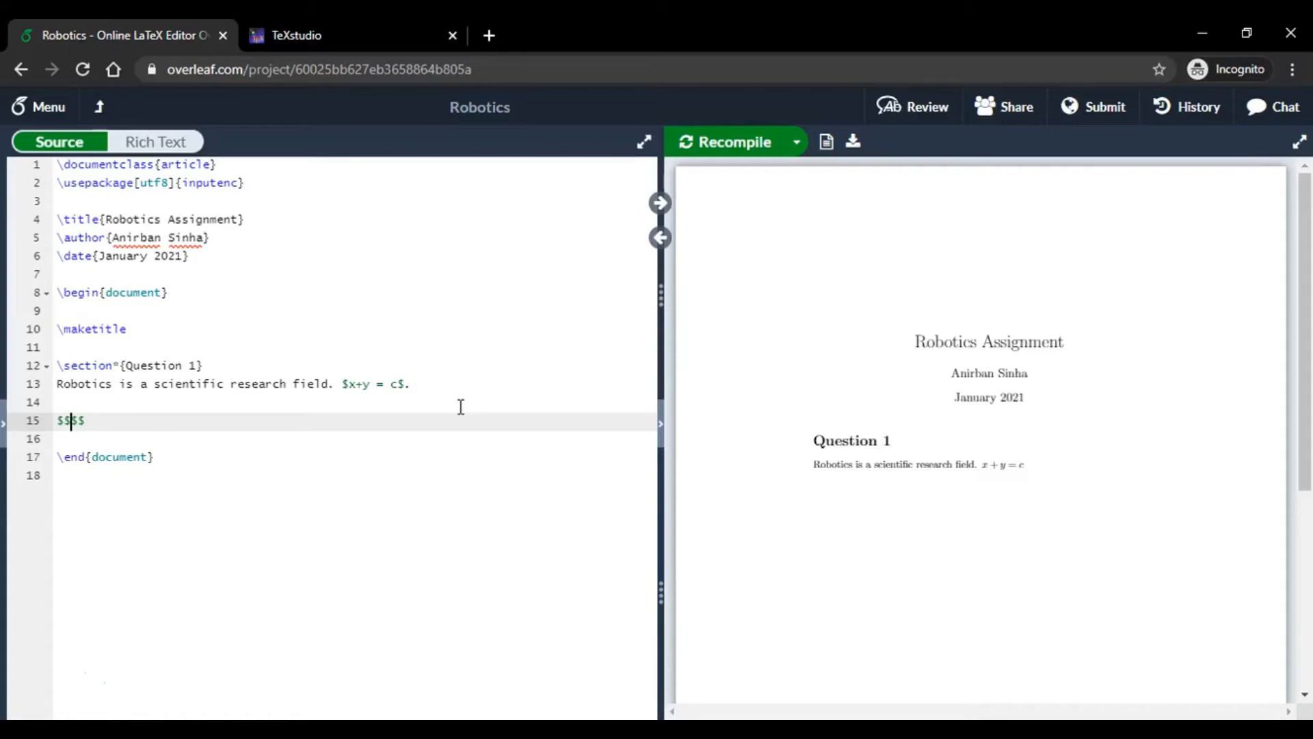
Enter the left side (A+B)C and an equals sign inside the display-math delimiters
{"action": "type", "text": "A"}
{"action": "type", "text": "+B"}
{"action": "key", "text": "Left"}
{"action": "key", "text": "Left"}
{"action": "key", "text": "Left"}
{"action": "type", "text": "("}
{"action": "key", "text": "Right"}
{"action": "key", "text": "Right"}
{"action": "key", "text": "Right"}
{"action": "type", "text": ")"}
{"action": "type", "text": "^"}
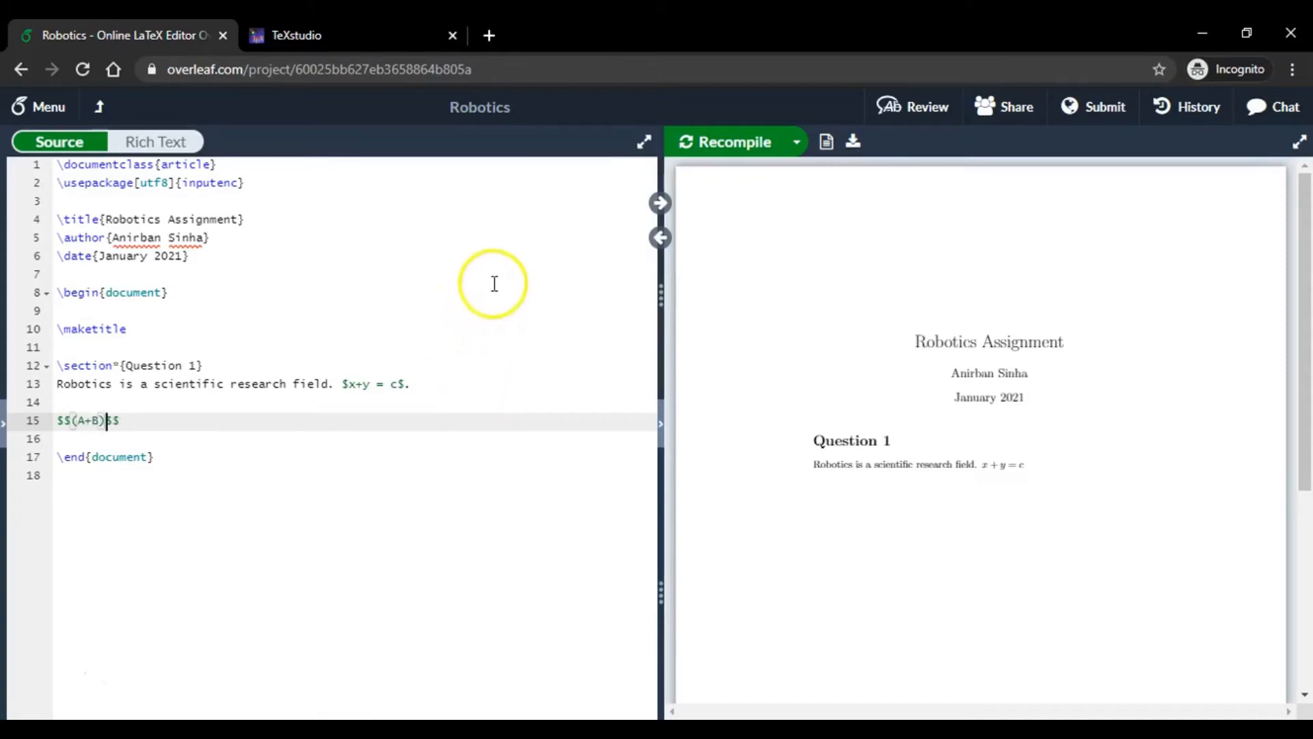
{"action": "key", "text": "BackSpace"}
{"action": "type", "text": "C = "}
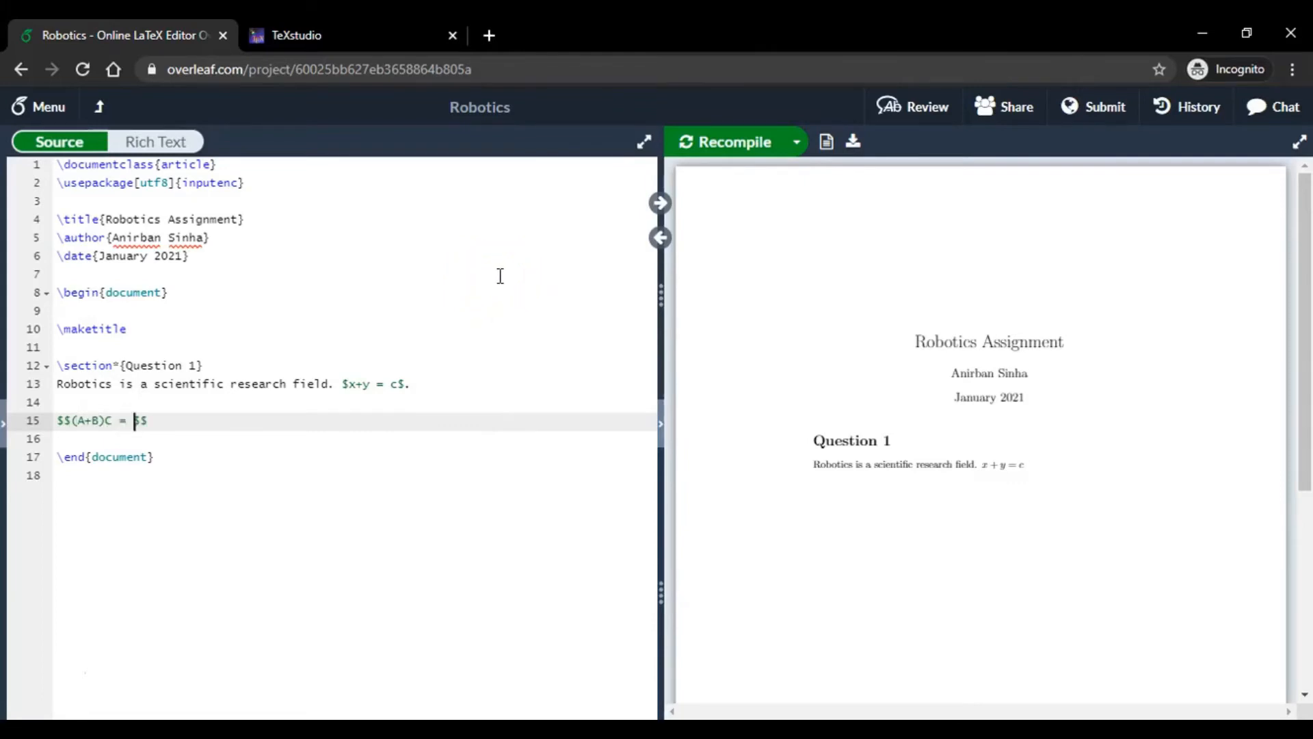
Complete the display formula's right side with D^{-1}E and recompile the document
{"action": "type", "text": "D^{-1"}
{"action": "key", "text": "Right"}
{"action": "type", "text": "E"}
{"action": "key", "text": "End"}
{"action": "key", "text": "ctrl+s"}
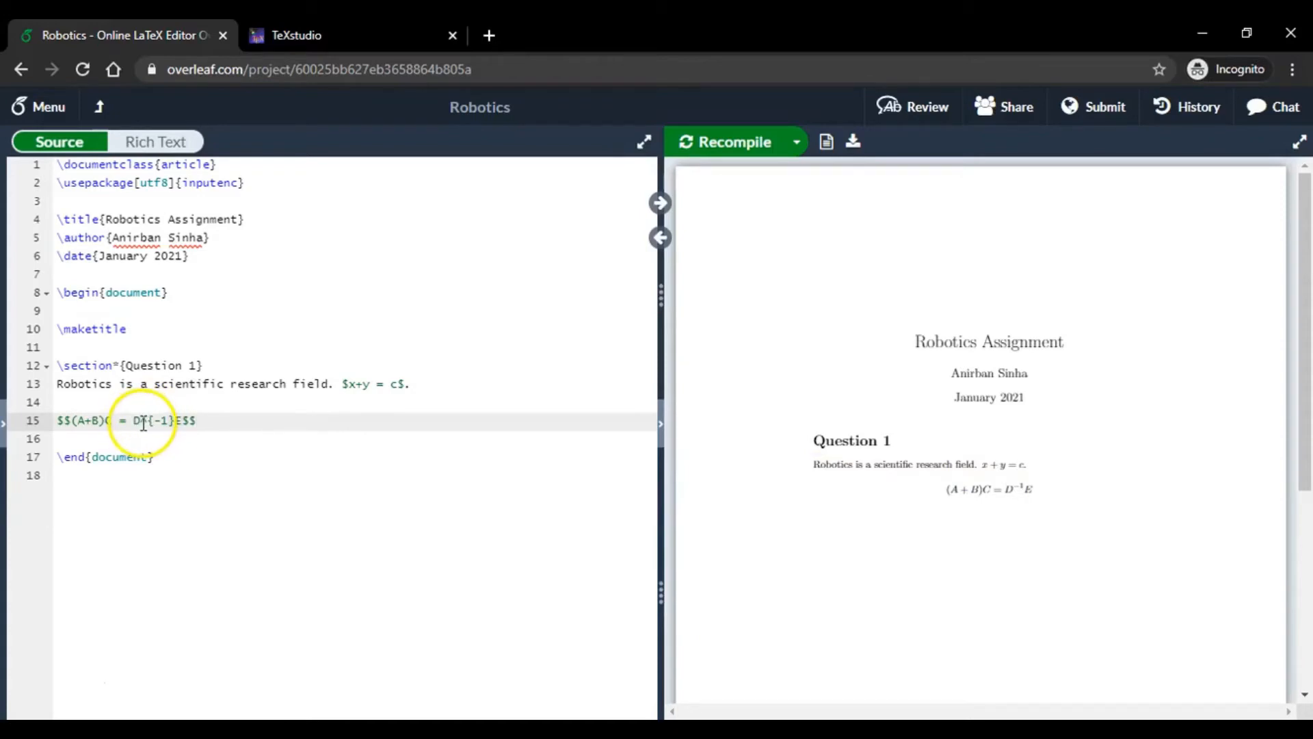
{"action": "left_click_drag", "start_coordinate": [139, 421], "coordinate": [147, 422]}
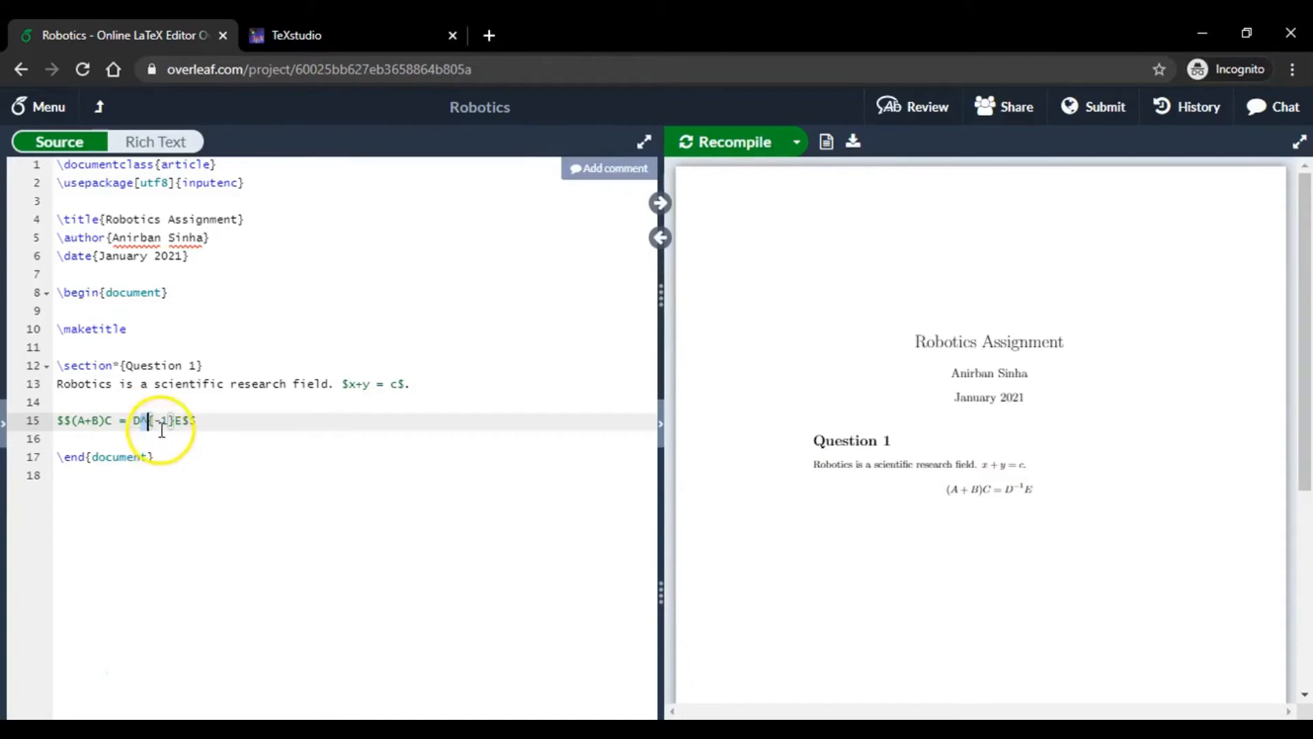
{"action": "left_click", "coordinate": [176, 422]}
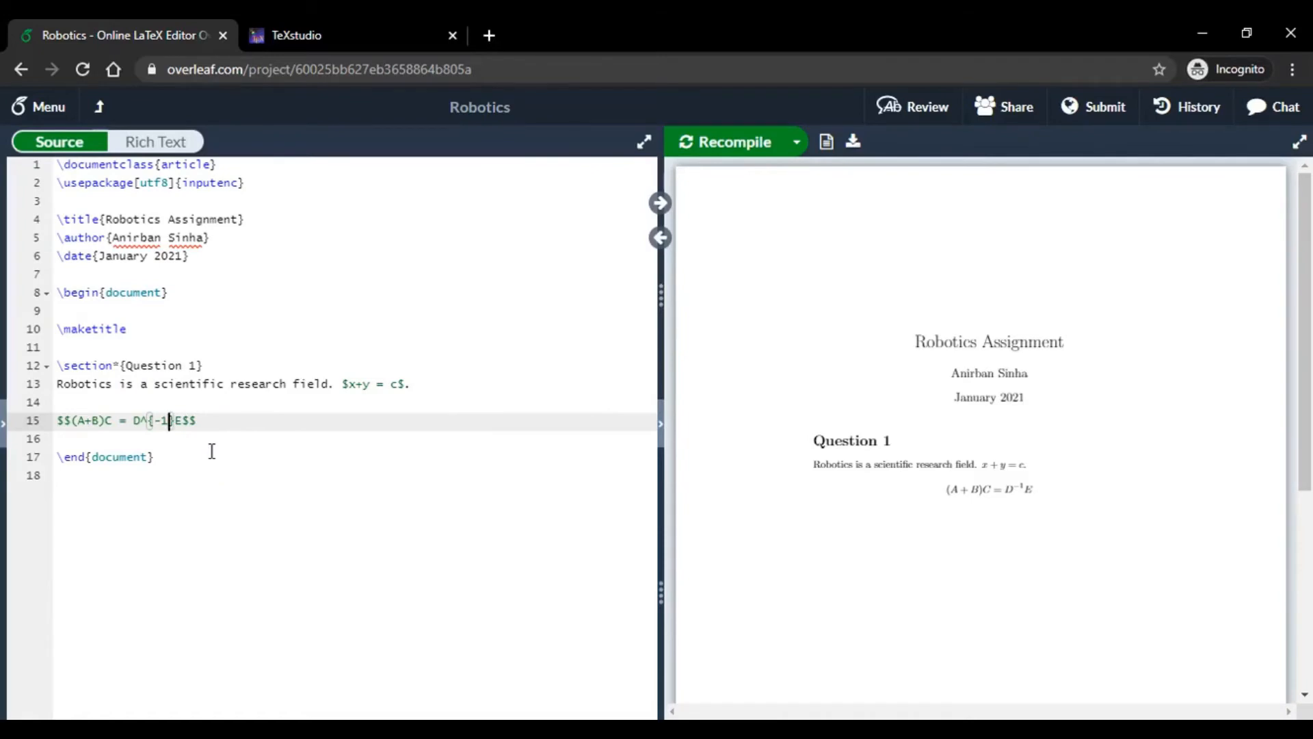
Add a new section with the command \section{Question 2} below the display formula and recompile
{"action": "left_click", "coordinate": [214, 419]}
{"action": "key", "text": "Return"}
{"action": "key", "text": "Return"}
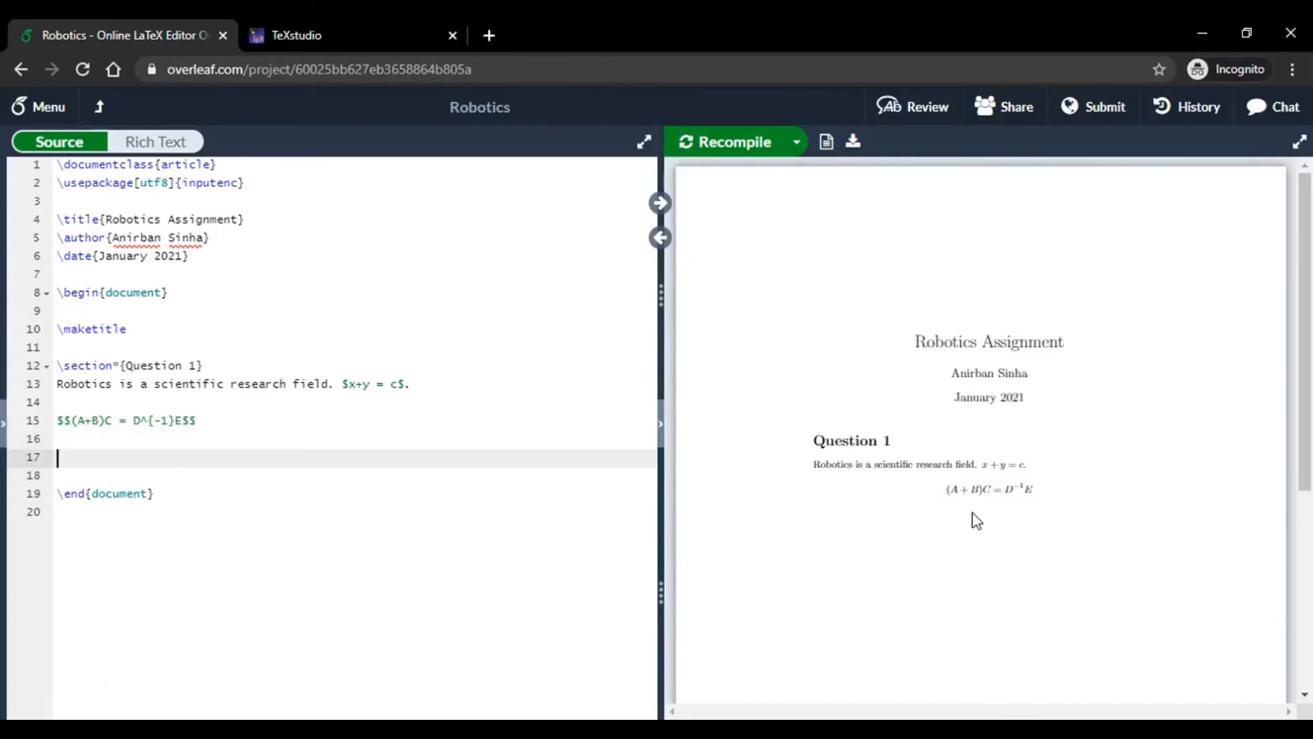
{"action": "type", "text": "\\se"}
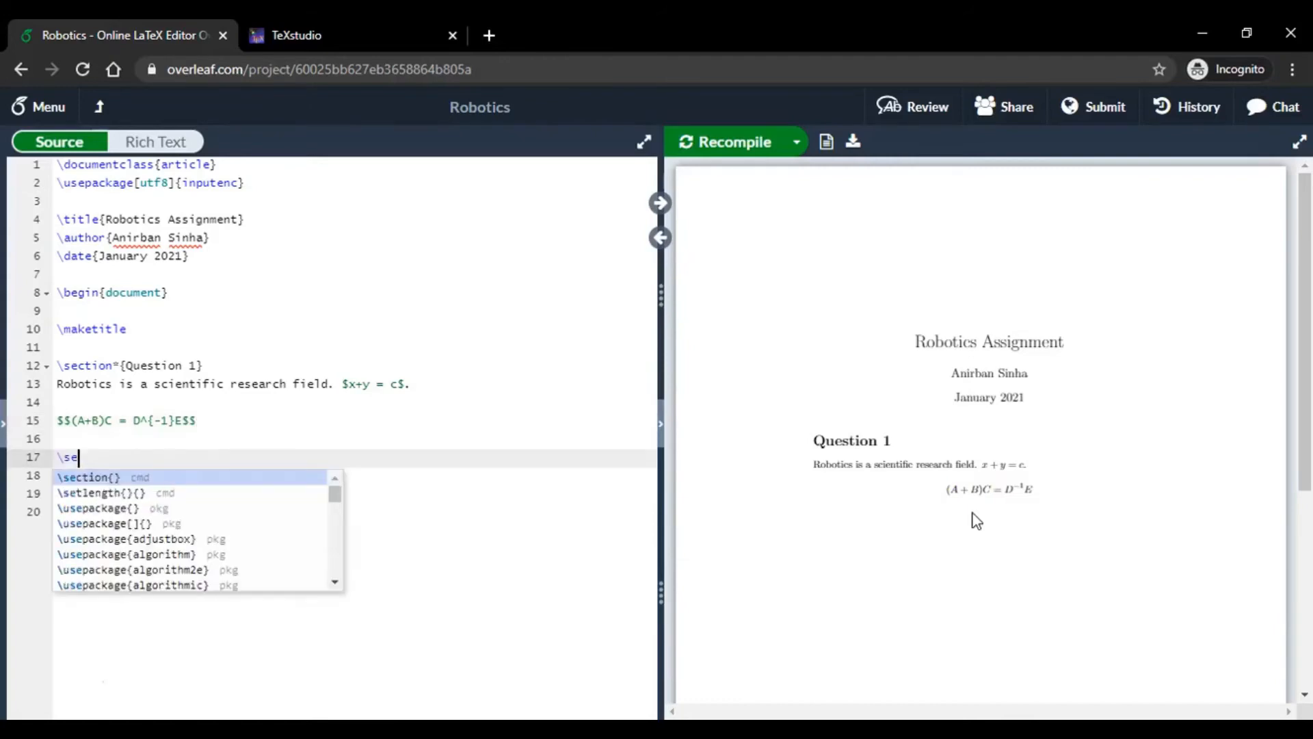
{"action": "type", "text": "ction"}
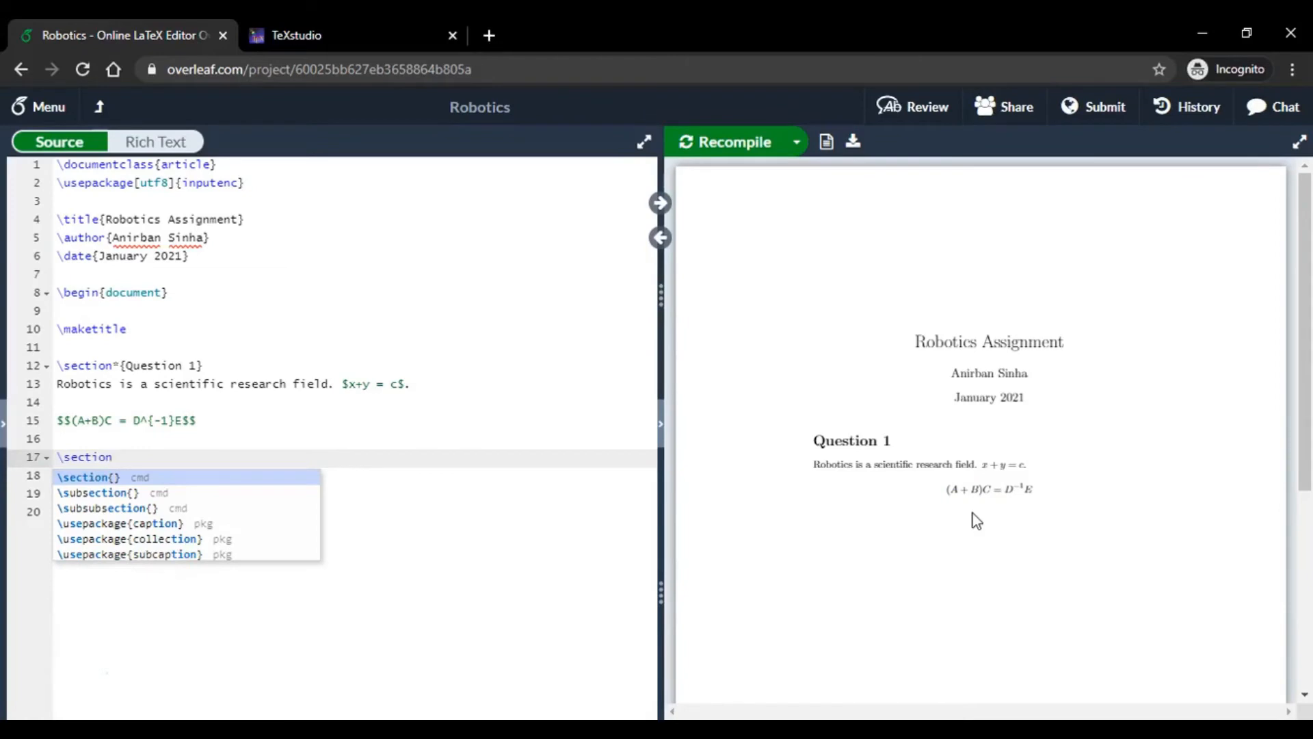
{"action": "key", "text": "Return"}
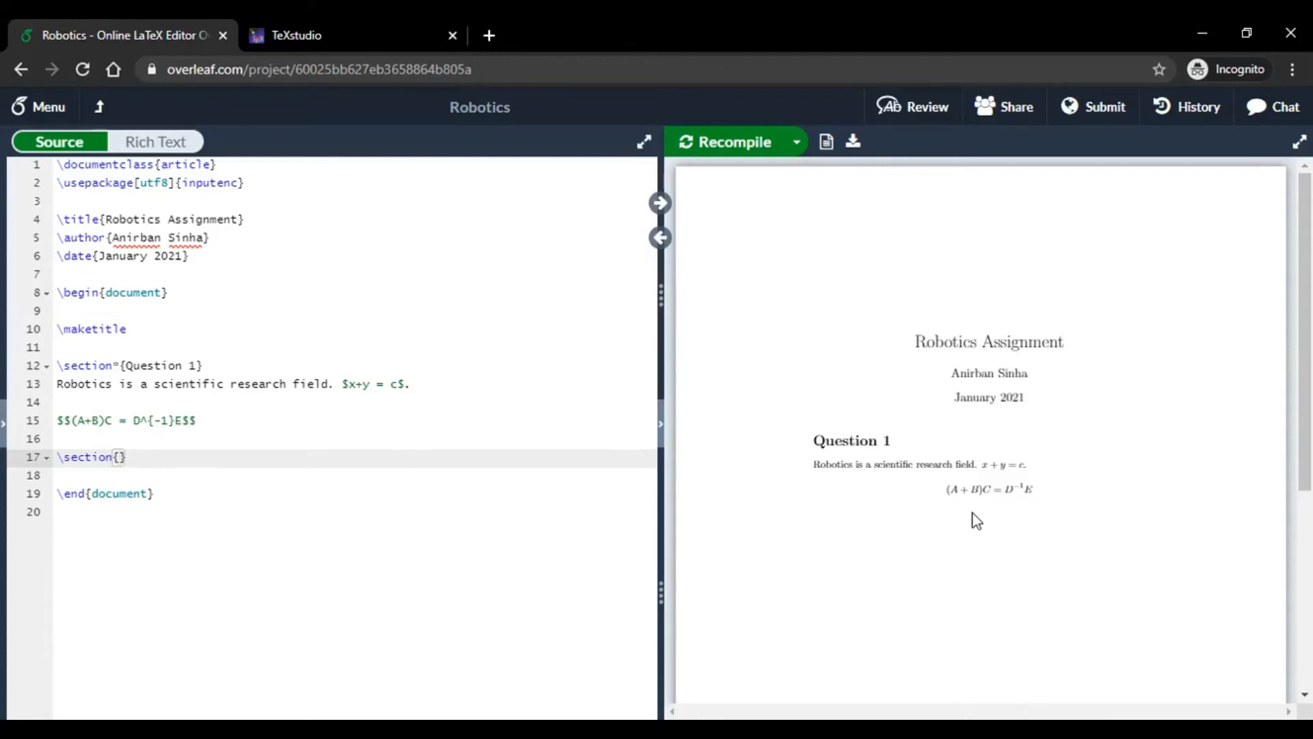
{"action": "type", "text": "Question 2"}
{"action": "key", "text": "ctrl+Return"}
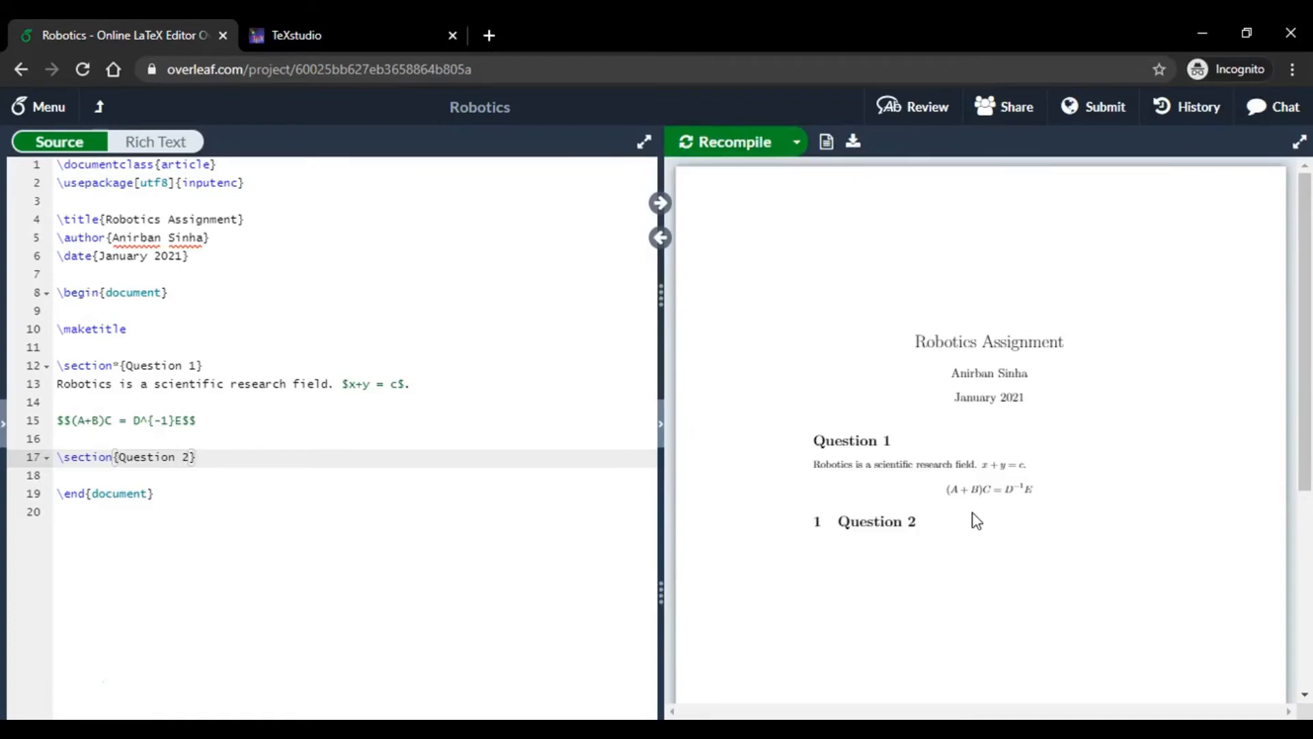
Make the Question 1 section numbered by removing the asterisk from its section command, and recompile
{"action": "left_click", "coordinate": [966, 514]}
{"action": "left_click", "coordinate": [123, 366]}
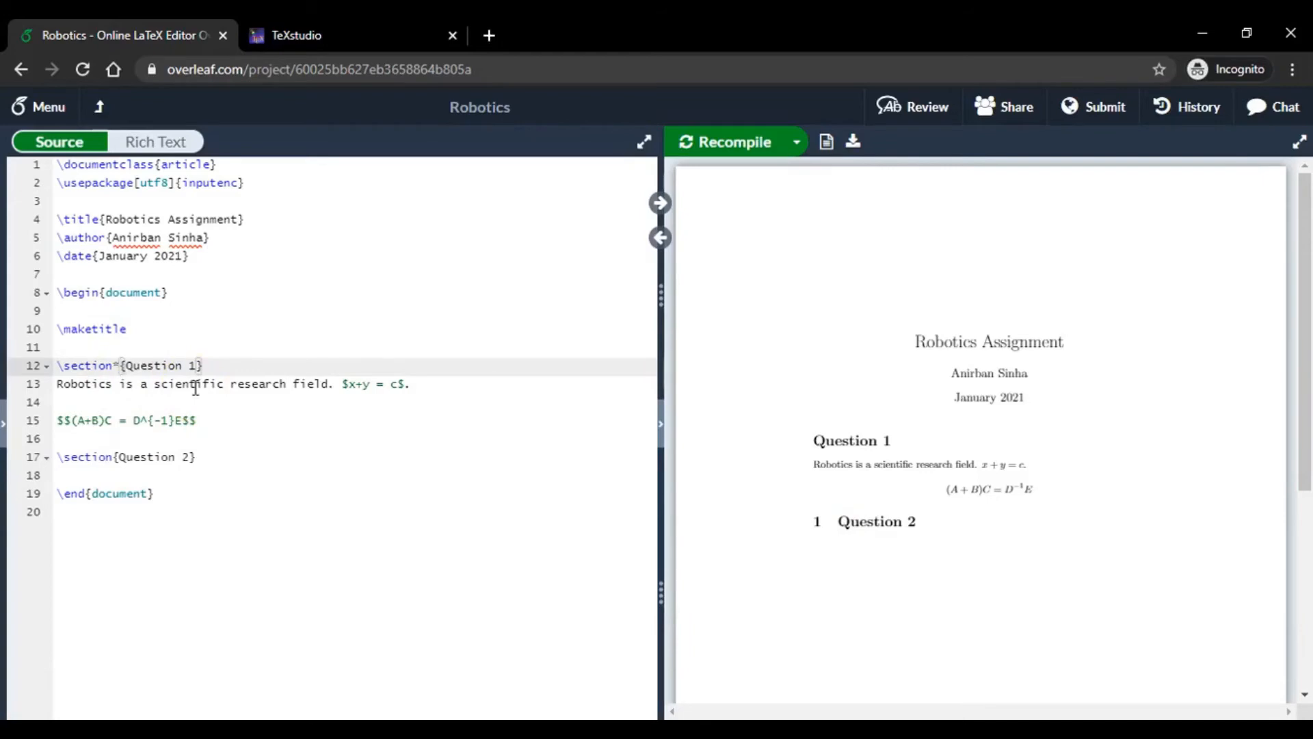
{"action": "key", "text": "BackSpace"}
{"action": "key", "text": "ctrl+s"}
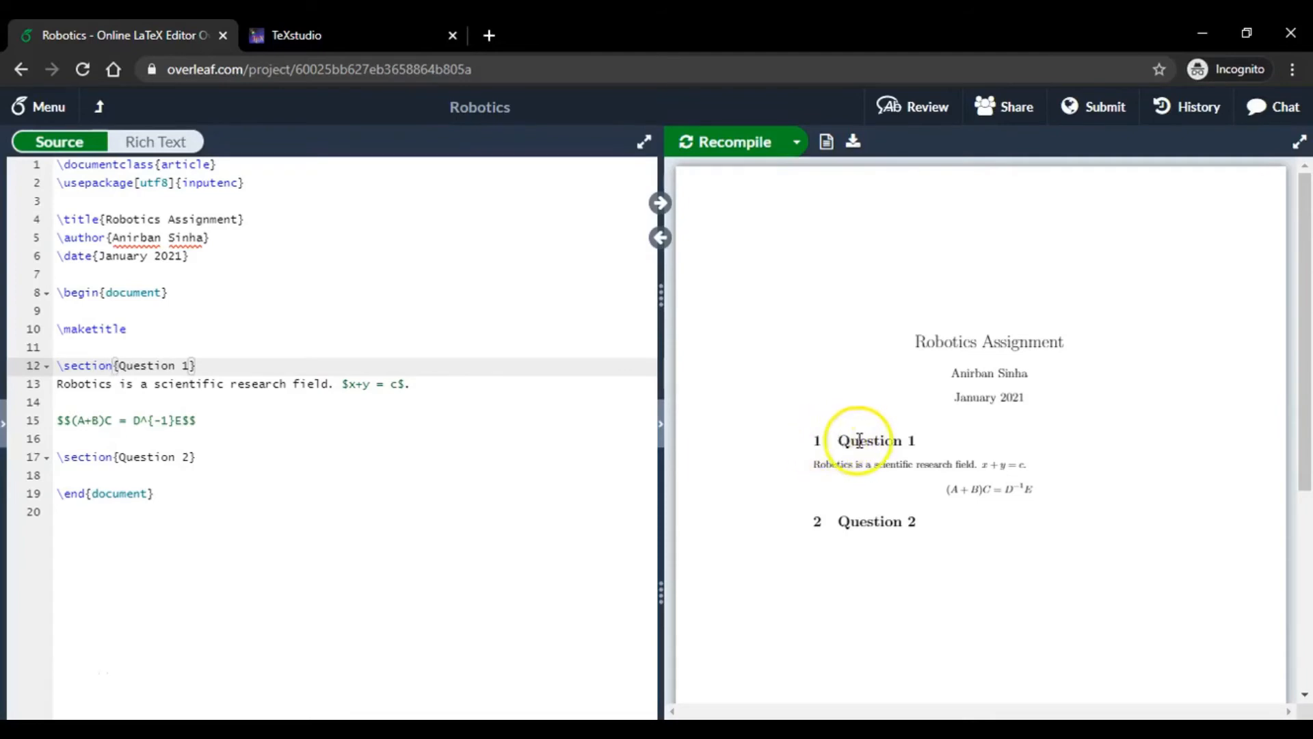
{"action": "left_click_drag", "start_coordinate": [839, 442], "coordinate": [921, 436]}
{"action": "left_click", "coordinate": [907, 447]}
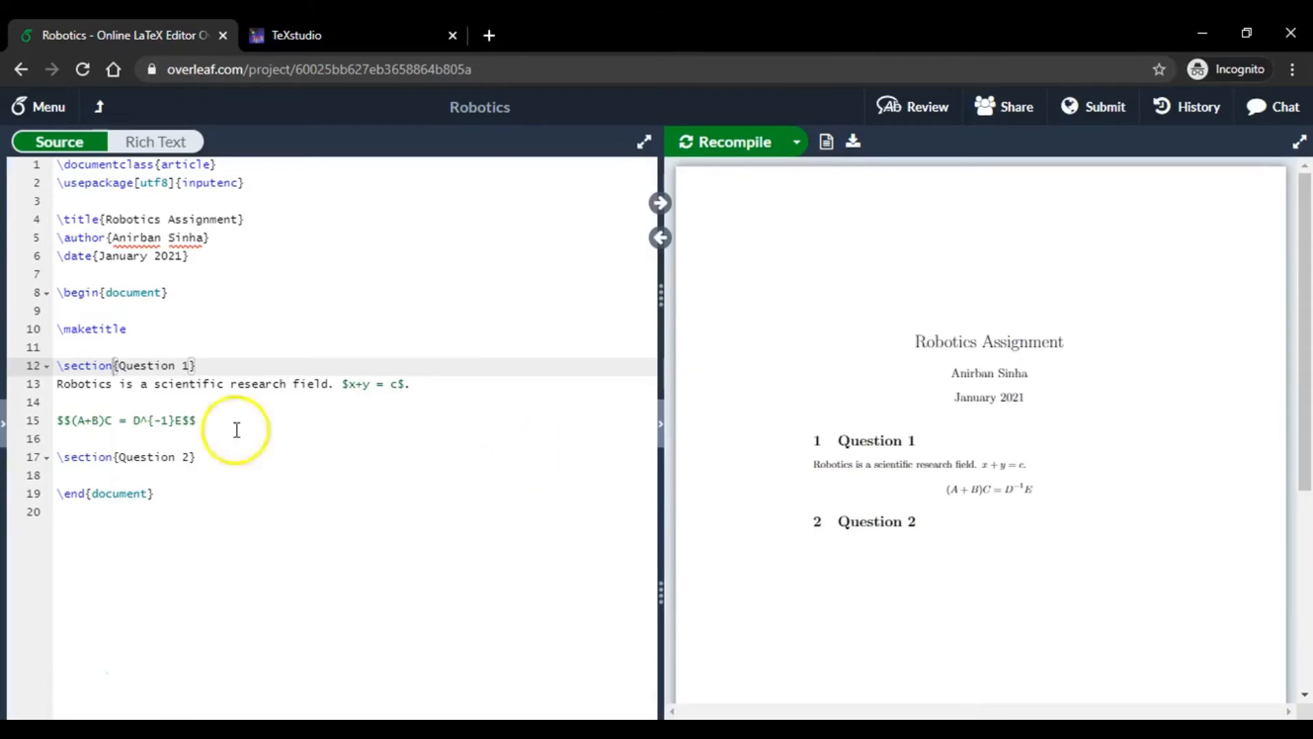
Insert an equation environment containing A = B * D under the Question 2 heading and recompile
{"action": "left_click", "coordinate": [217, 456]}
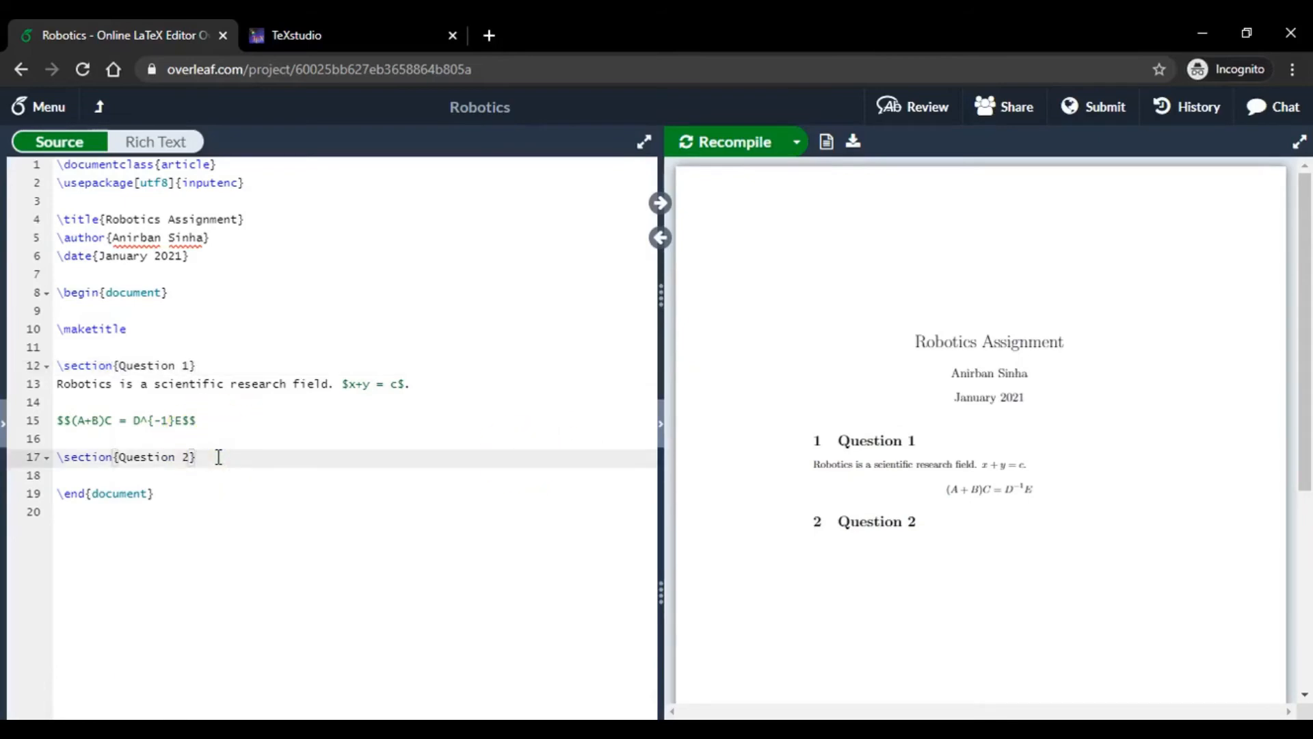
{"action": "key", "text": "Return"}
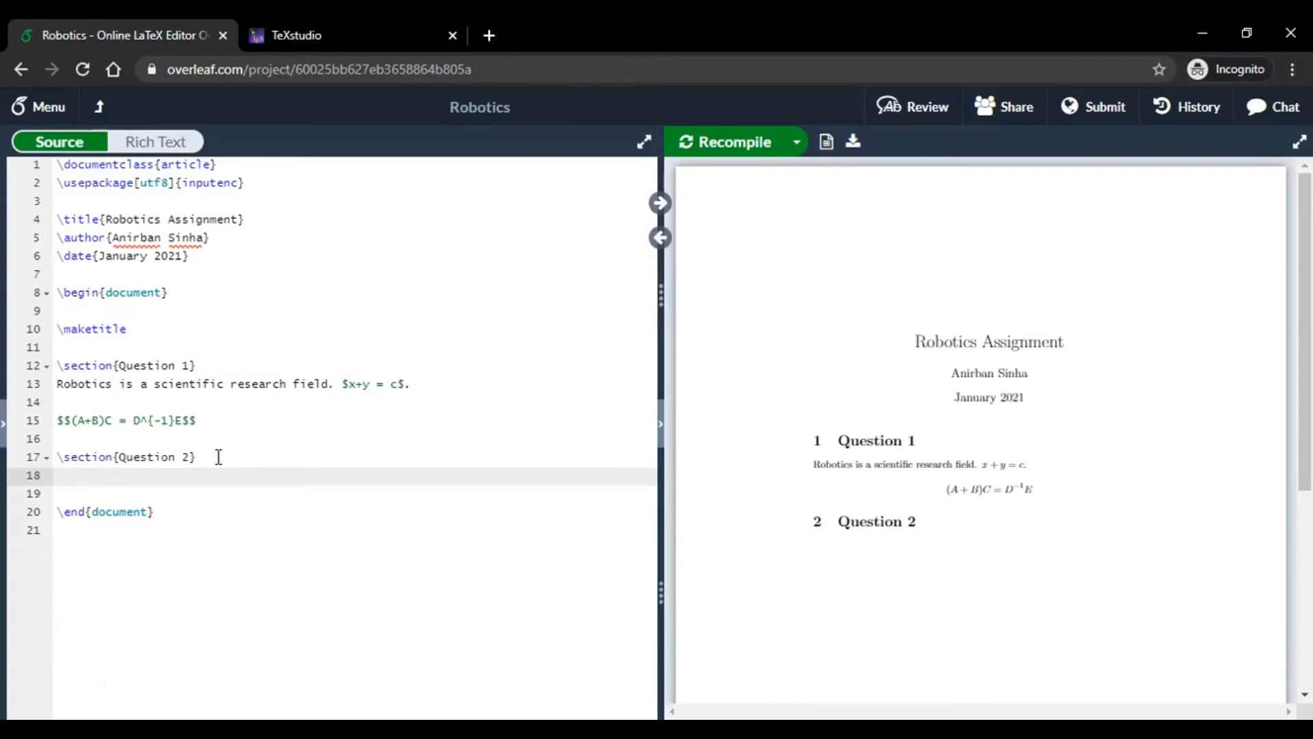
{"action": "type", "text": "\\"}
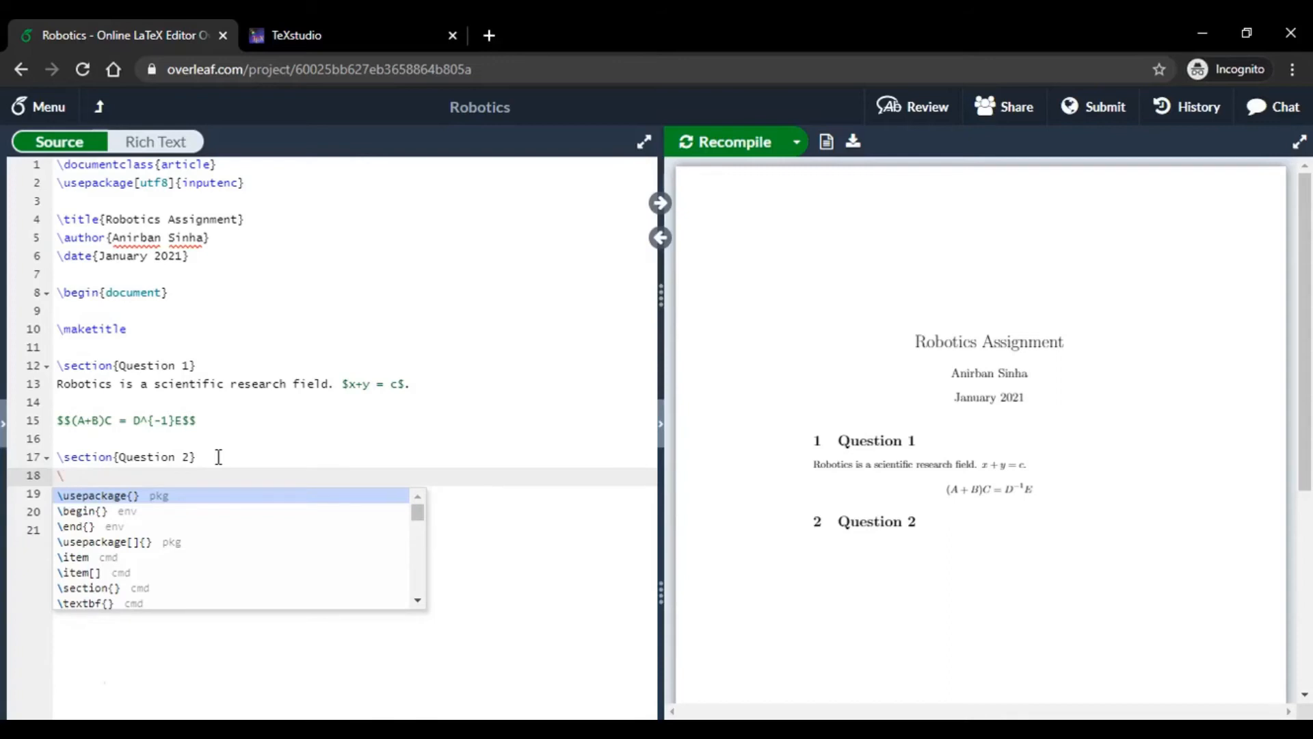
{"action": "type", "text": "be"}
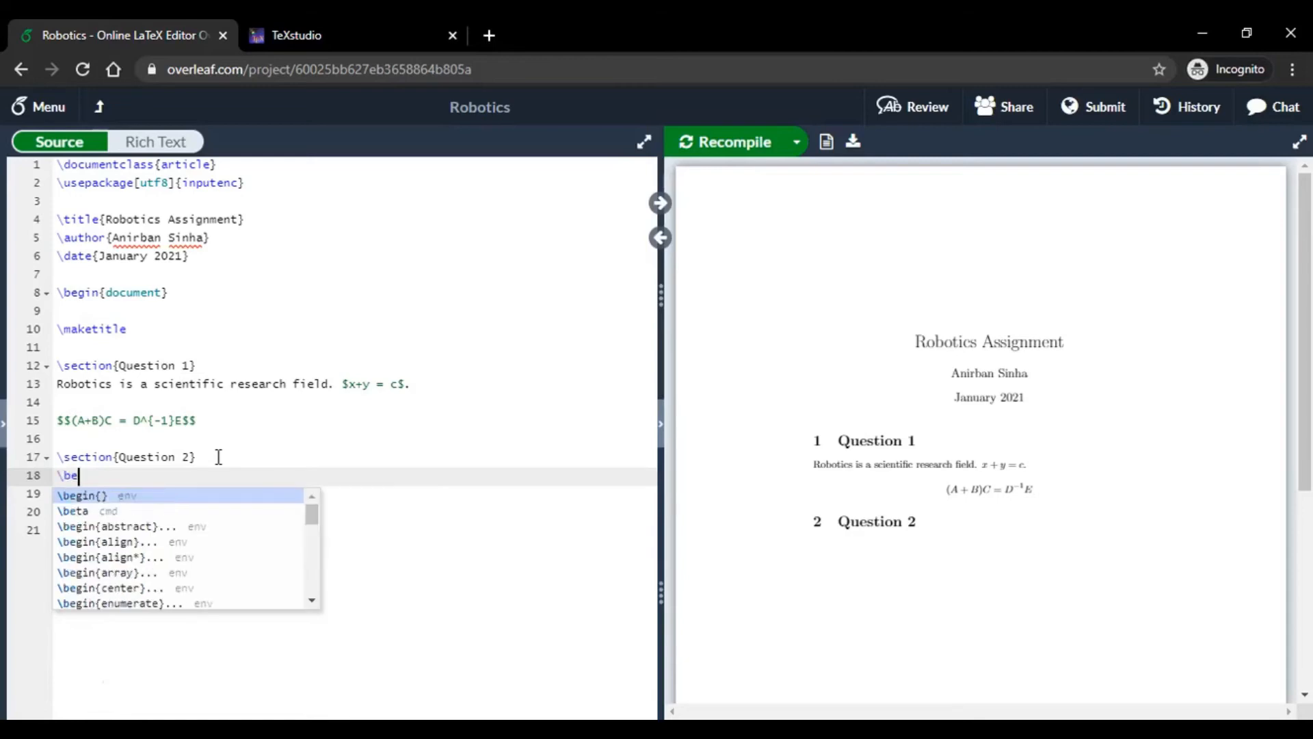
{"action": "type", "text": "gin{"}
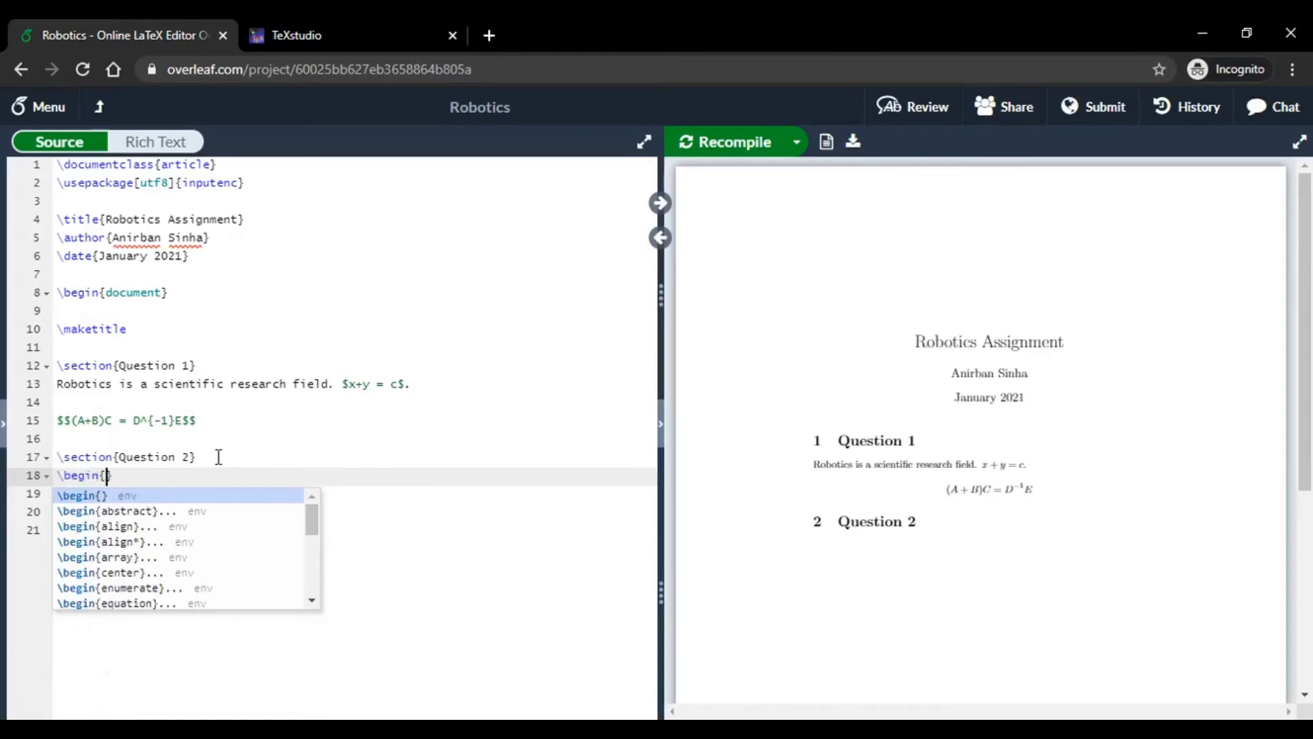
{"action": "type", "text": "equation"}
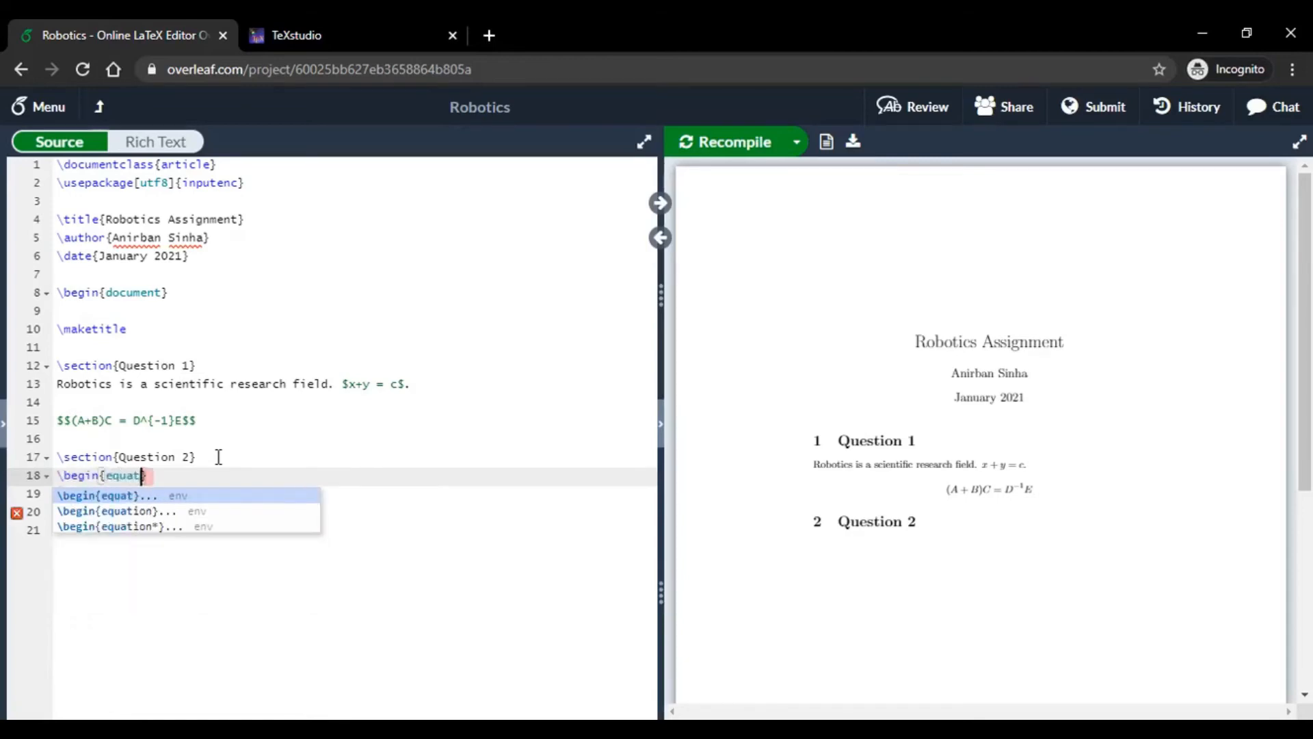
{"action": "key", "text": "Return"}
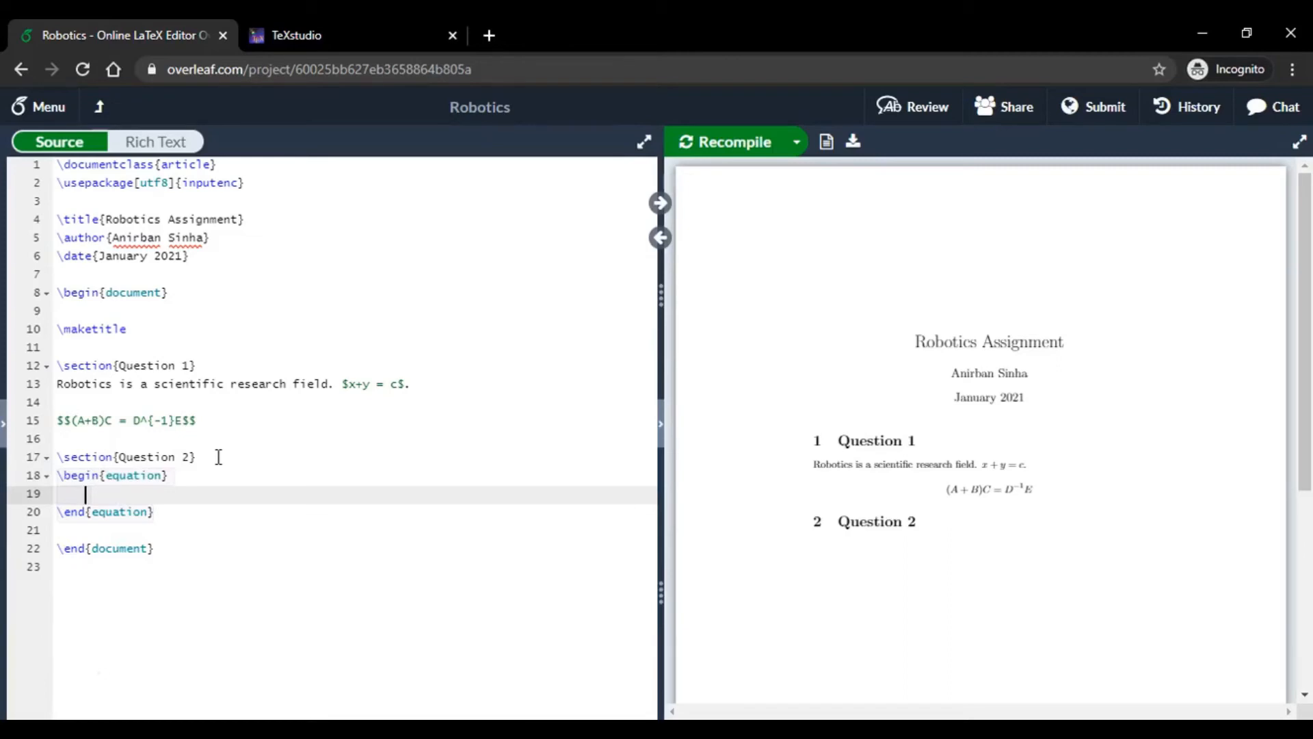
{"action": "type", "text": "A ="}
{"action": "type", "text": "B * D"}
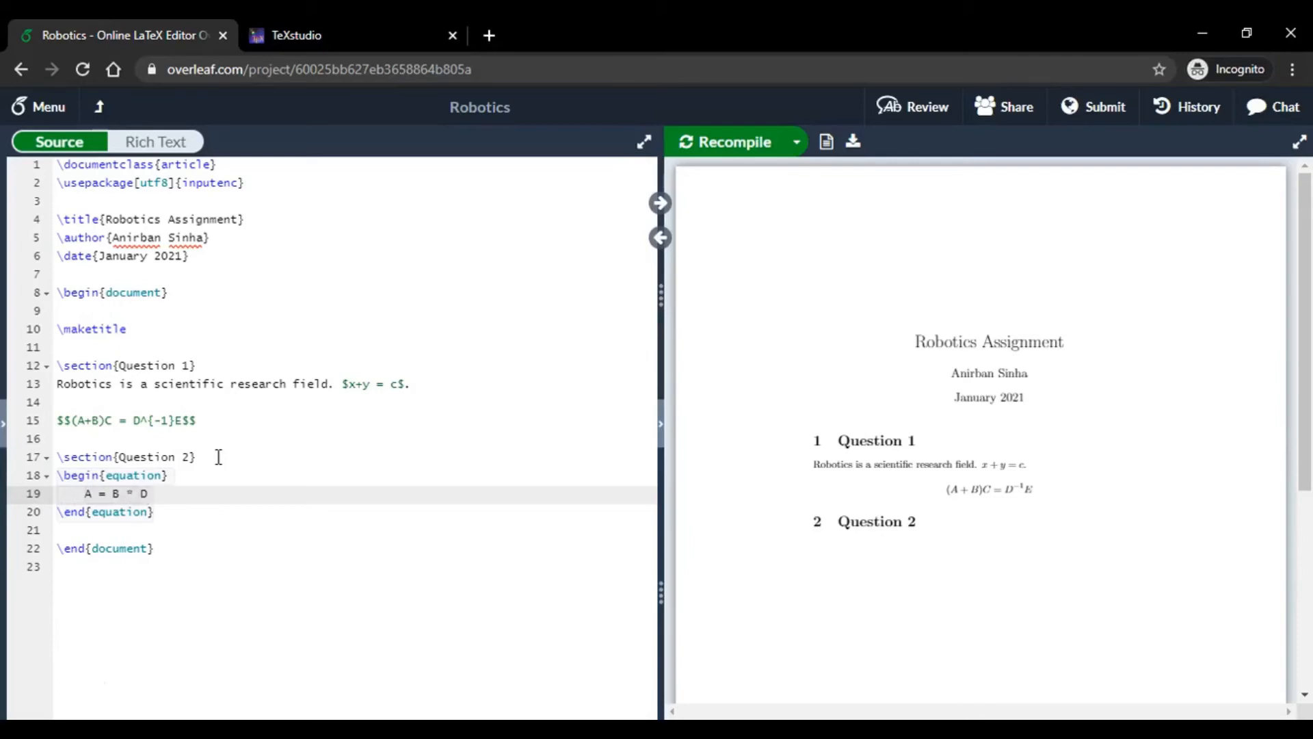
{"action": "key", "text": "ctrl+s"}
Add \label{eq:eqn1} on a new line directly after \begin{equation}
{"action": "left_click", "coordinate": [190, 469]}
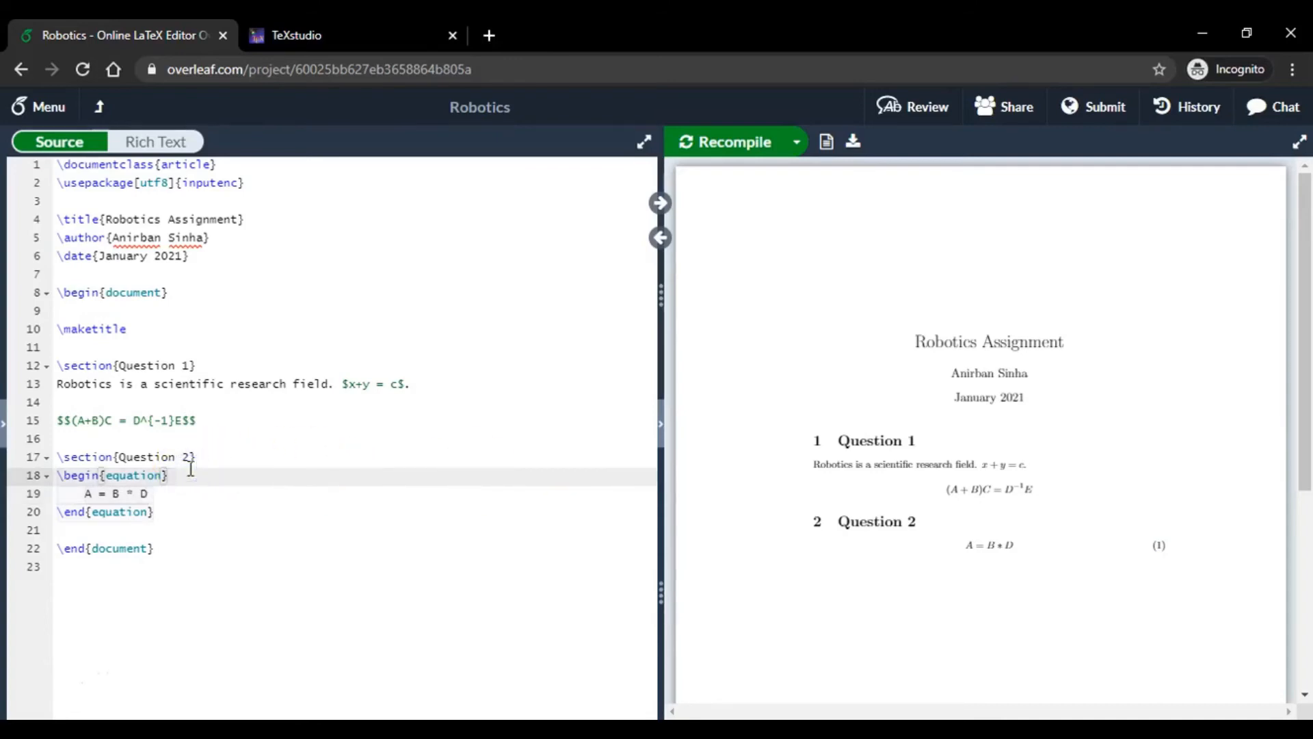
{"action": "key", "text": "Return"}
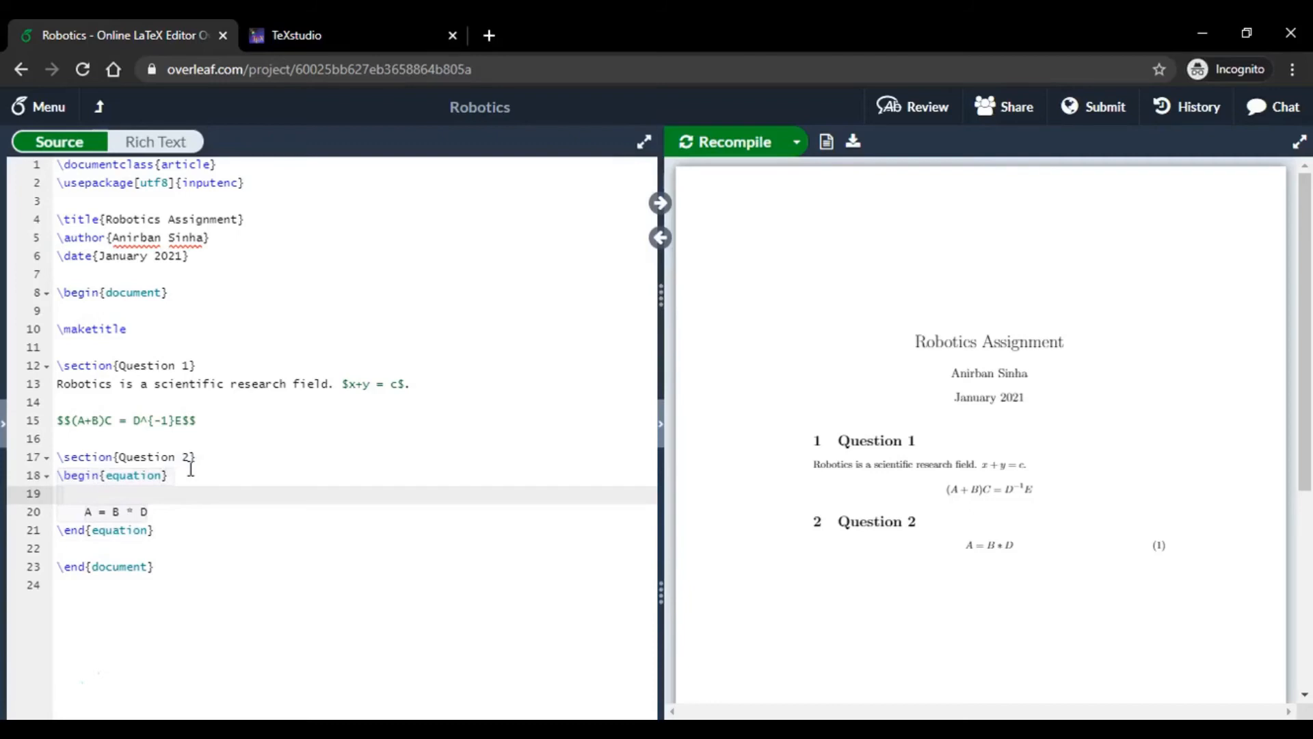
{"action": "type", "text": "\\"}
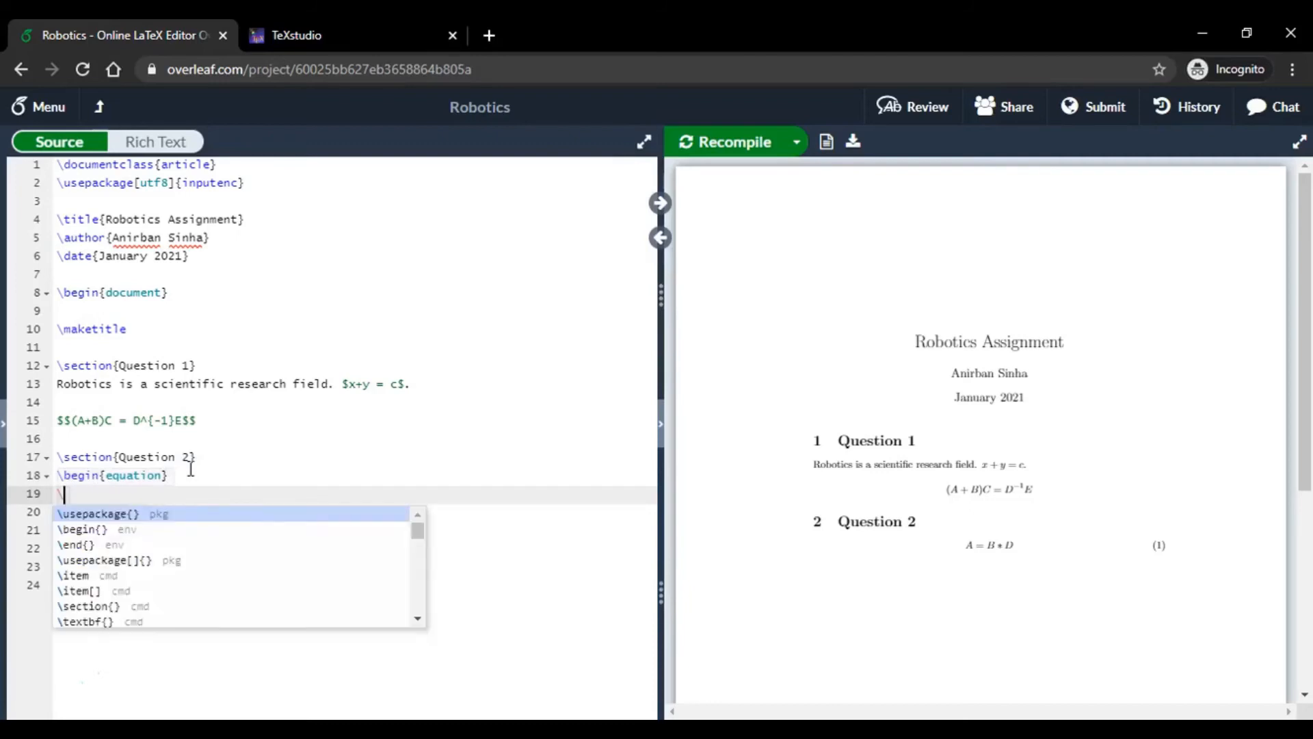
{"action": "type", "text": "label"}
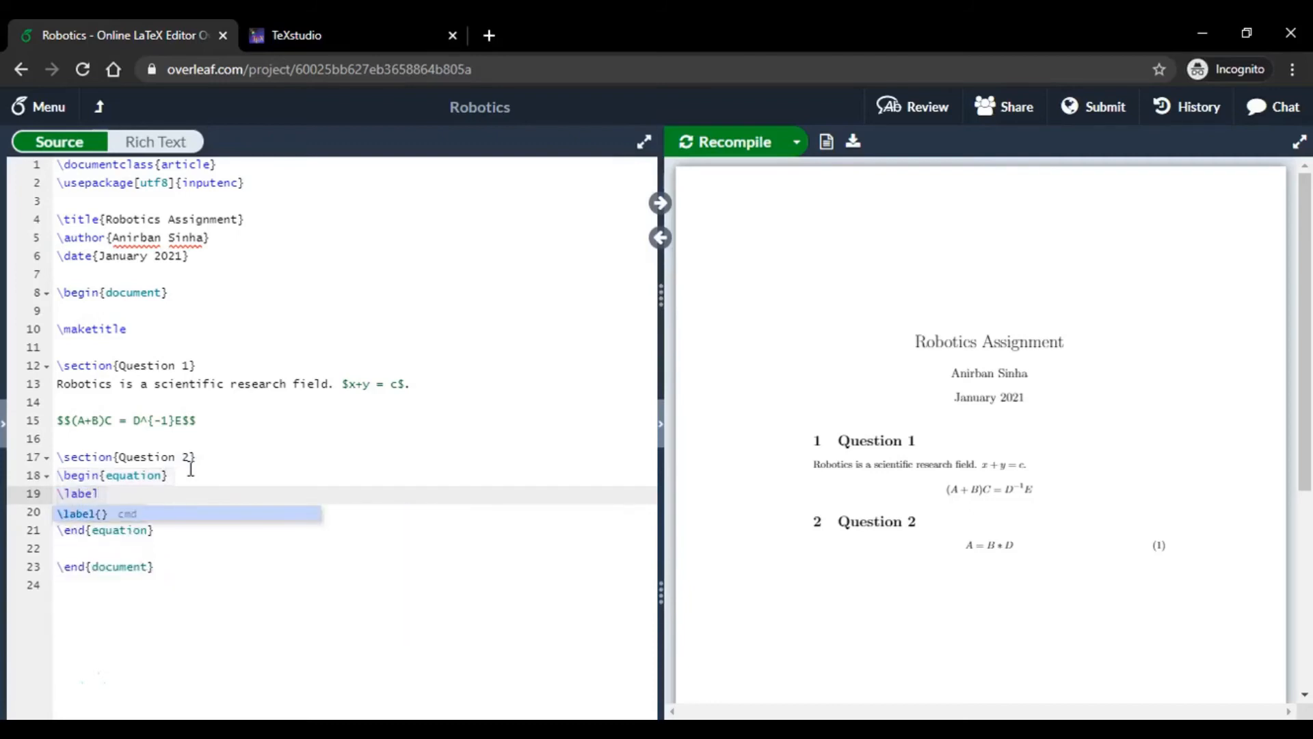
{"action": "key", "text": "Return"}
{"action": "type", "text": "eq:eqn1"}
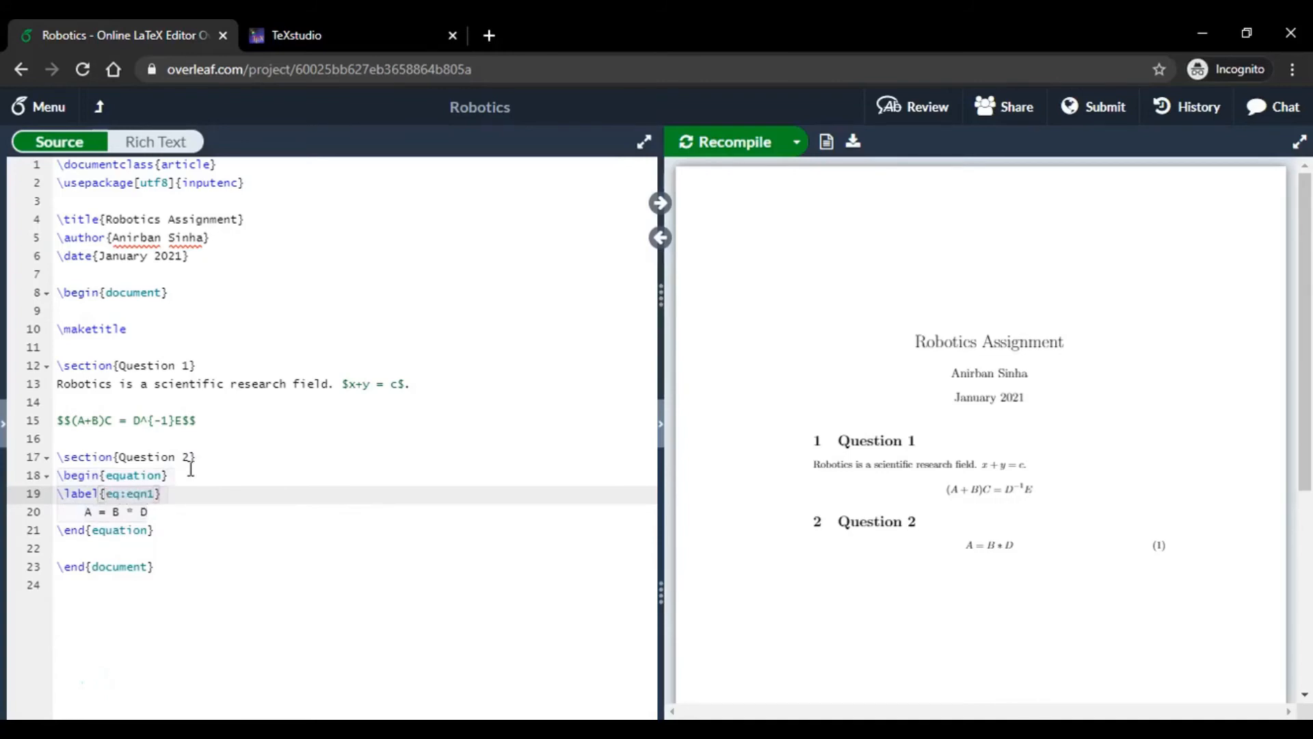
Add the sentence "Above is the equation written inside the equation environment." directly below \end{equation} and recompile
{"action": "key", "text": "Down"}
{"action": "key", "text": "Down"}
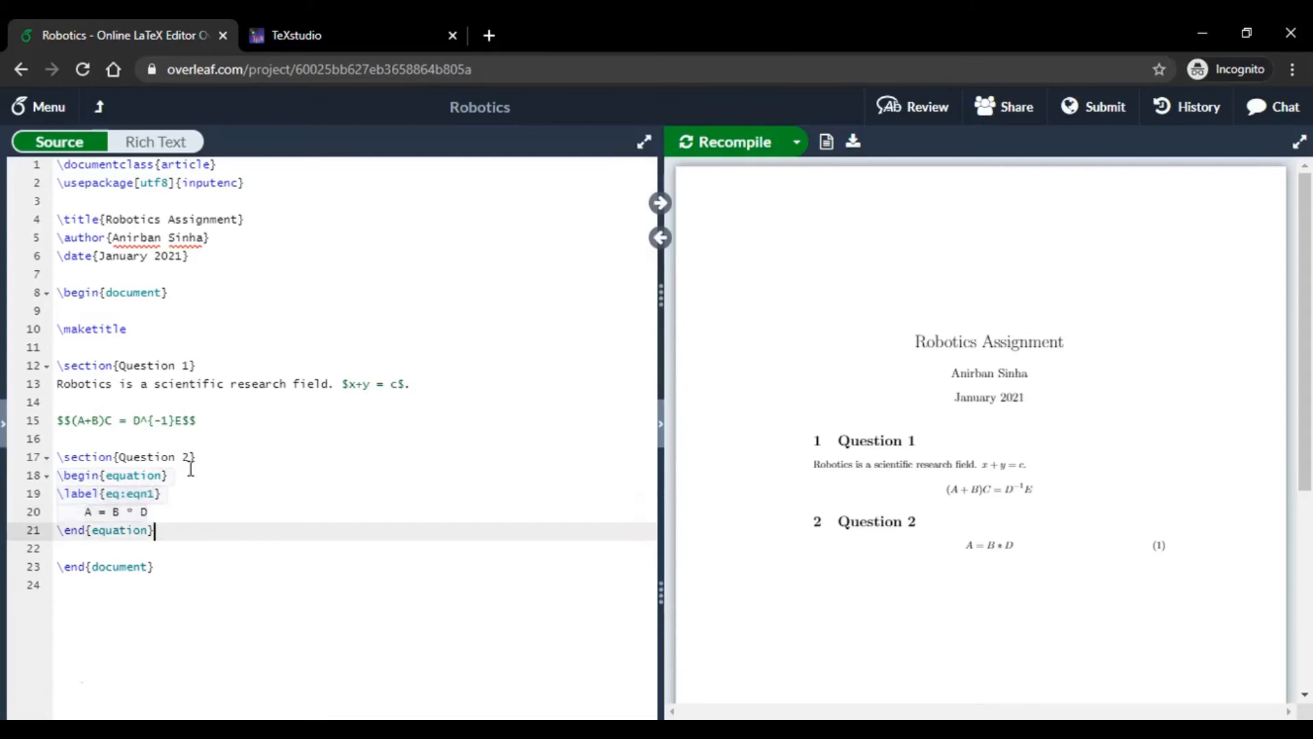
{"action": "key", "text": "Return"}
{"action": "key", "text": "Return"}
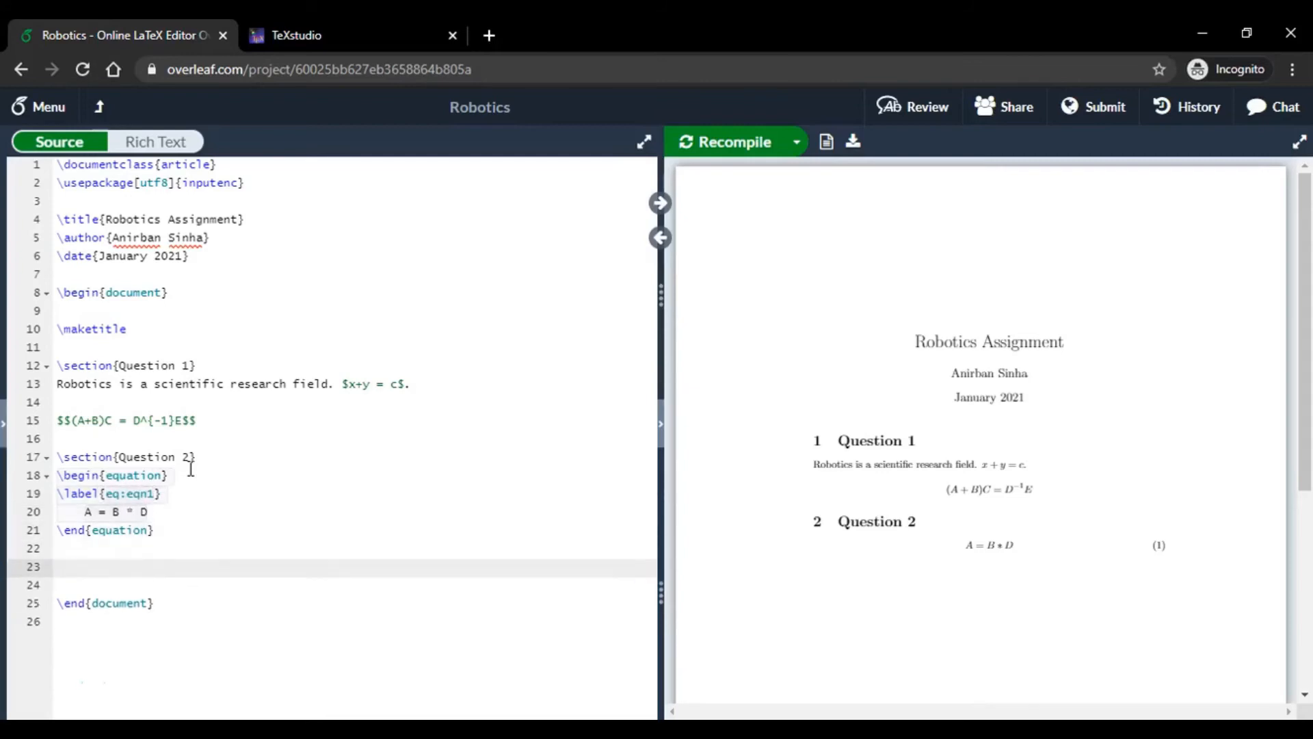
{"action": "key", "text": "BackSpace"}
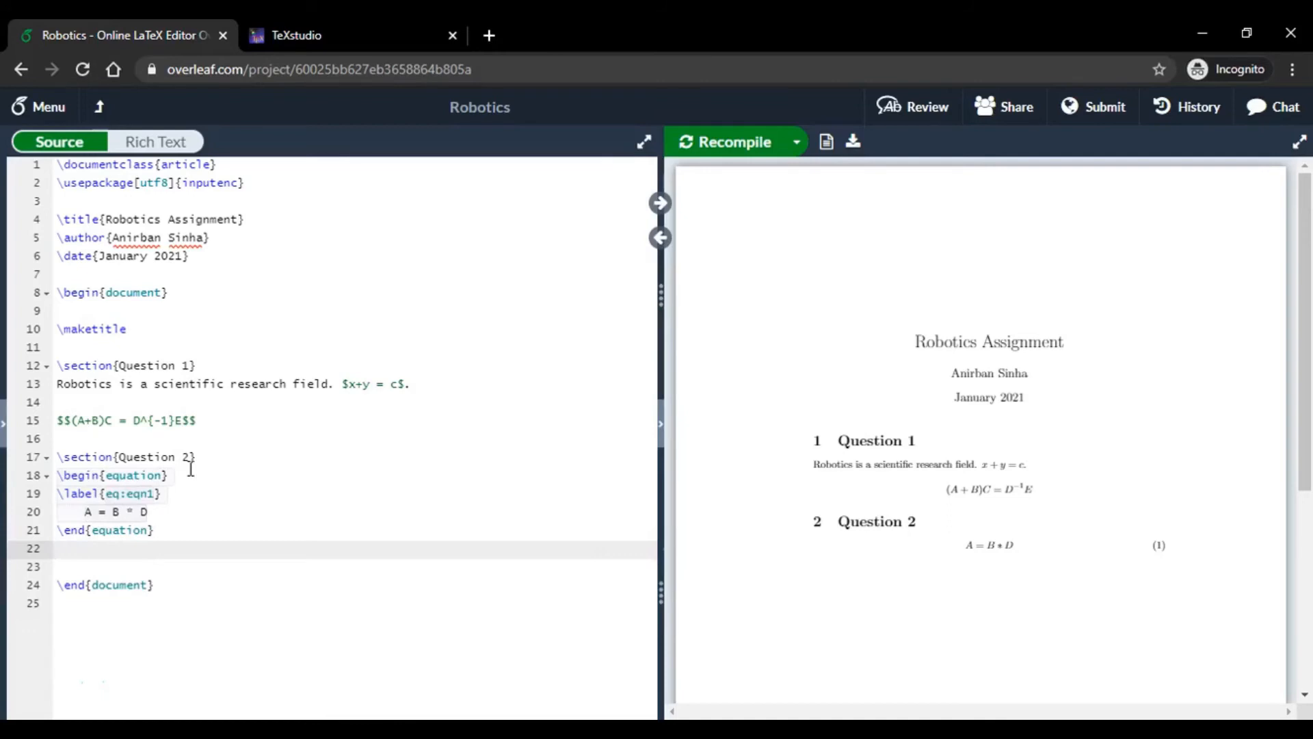
{"action": "type", "text": "Above is the equation writt"}
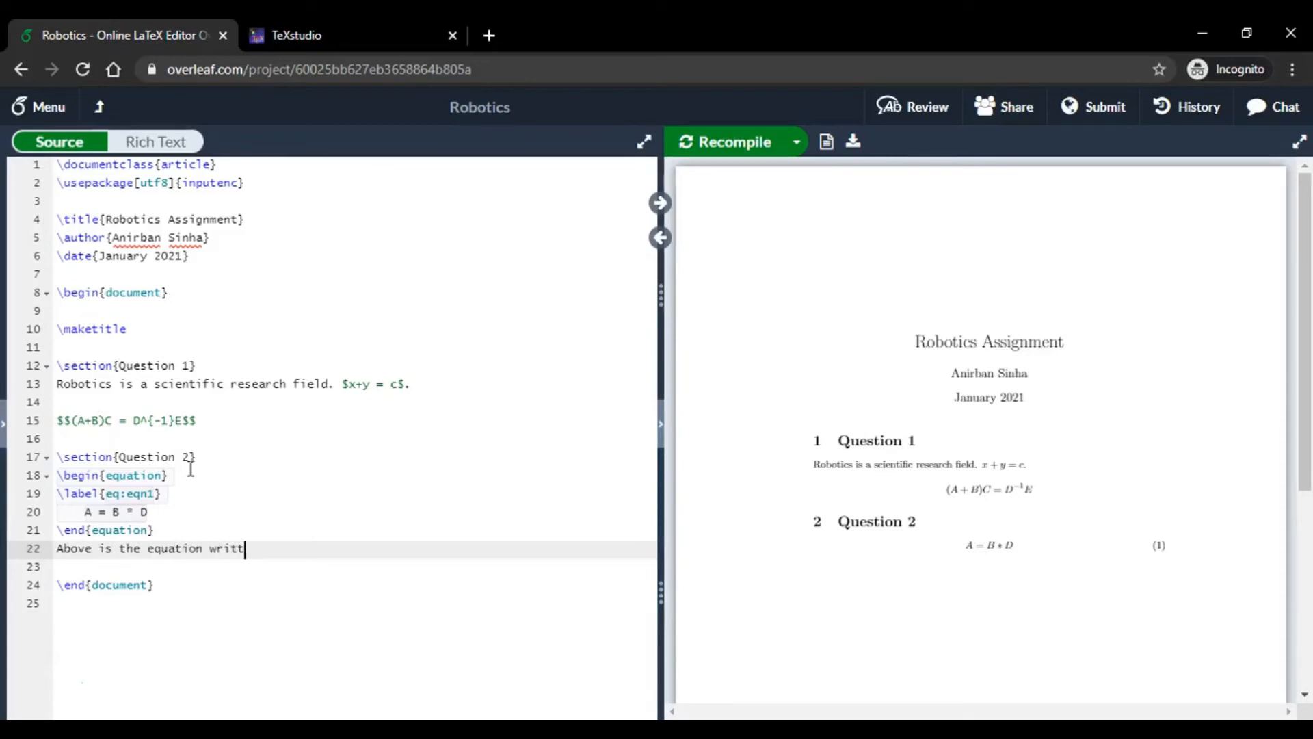
{"action": "type", "text": "en inside the equation en"}
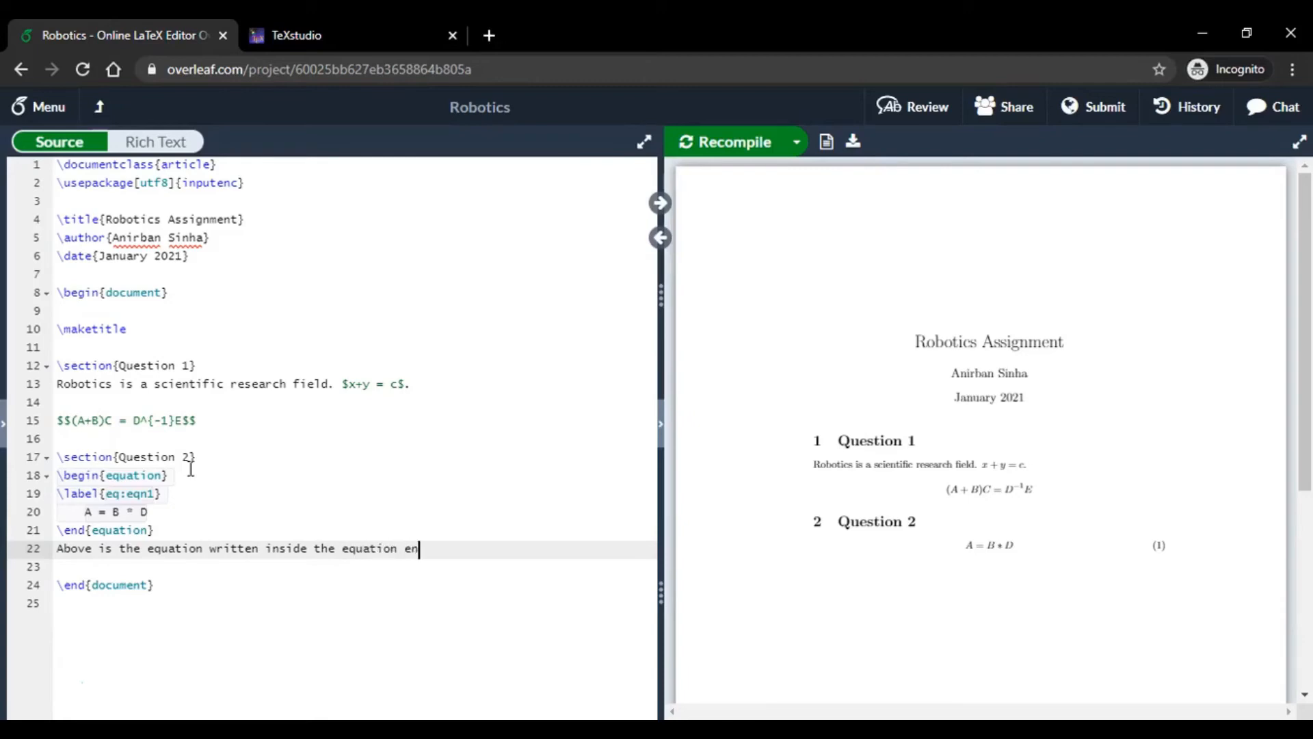
{"action": "type", "text": "vironment."}
{"action": "key", "text": "ctrl+s"}
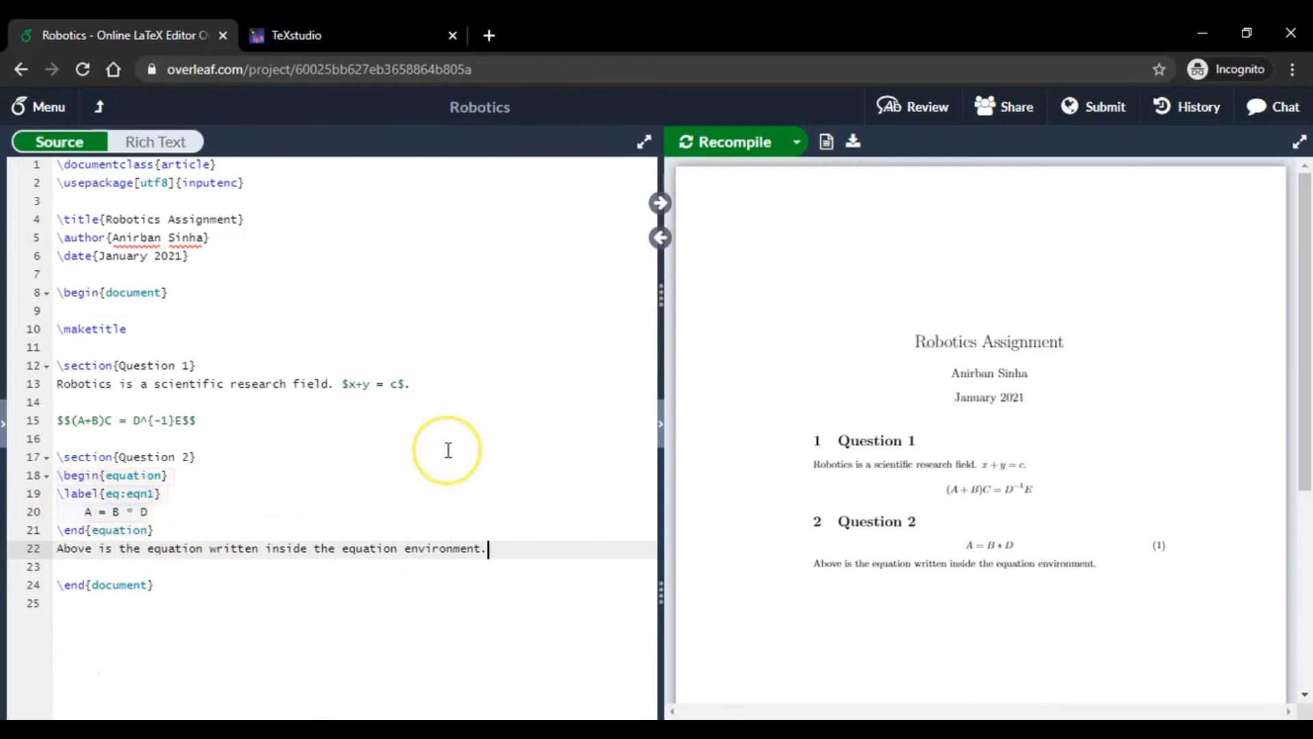
Continue the sentence line under the equation with the cross-reference Equation~\ref{eq:eqn1}
{"action": "type", "text": "Euation"}
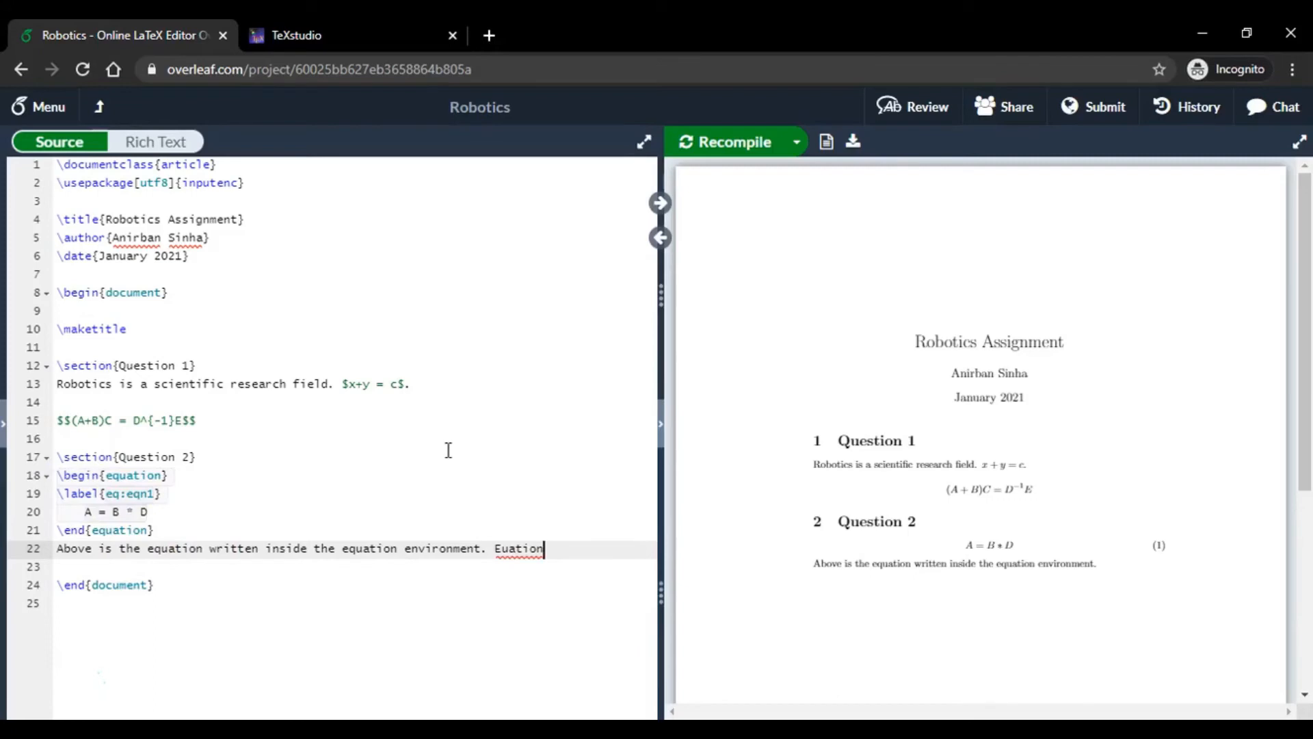
{"action": "key", "text": "Left"}
{"action": "key", "text": "Left"}
{"action": "key", "text": "Left"}
{"action": "key", "text": "Left"}
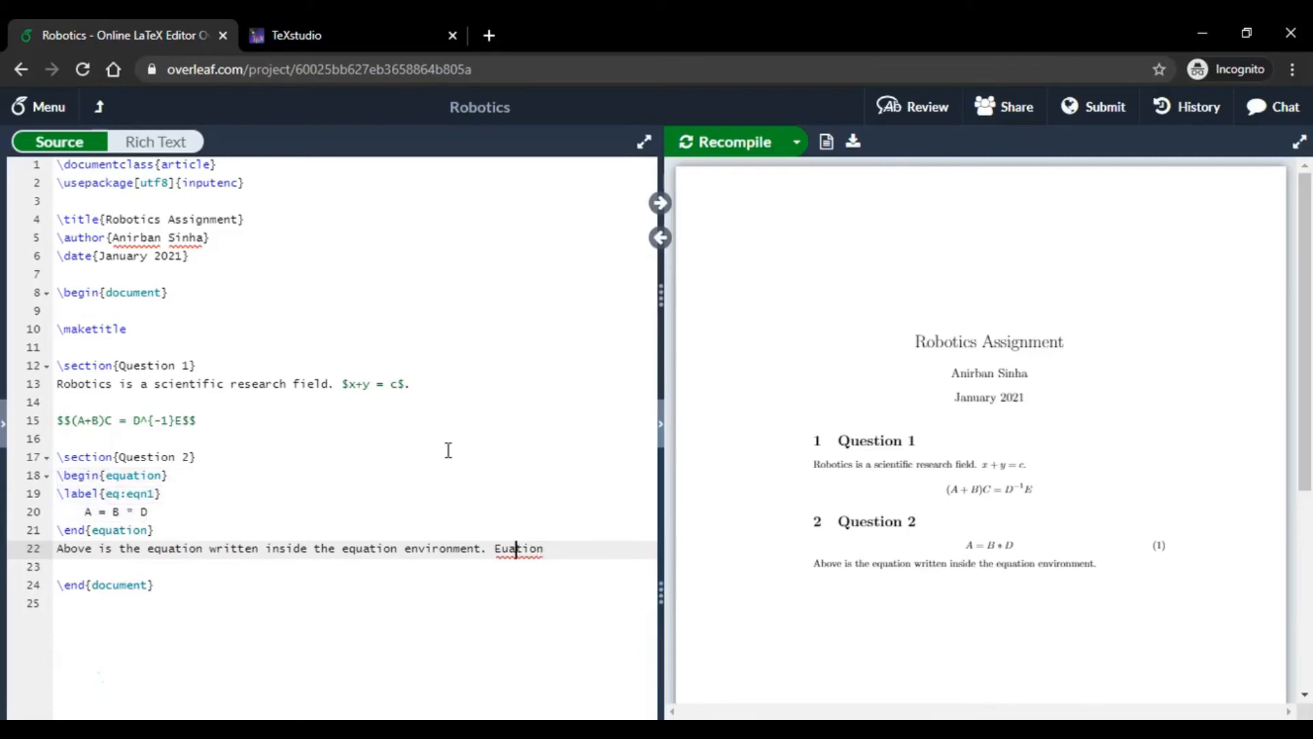
{"action": "type", "text": "q"}
{"action": "key", "text": "Right"}
{"action": "key", "text": "Right"}
{"action": "key", "text": "Right"}
{"action": "key", "text": "Right"}
{"action": "key", "text": "Right"}
{"action": "key", "text": "Right"}
{"action": "type", "text": "~"}
{"action": "type", "text": "\\re"}
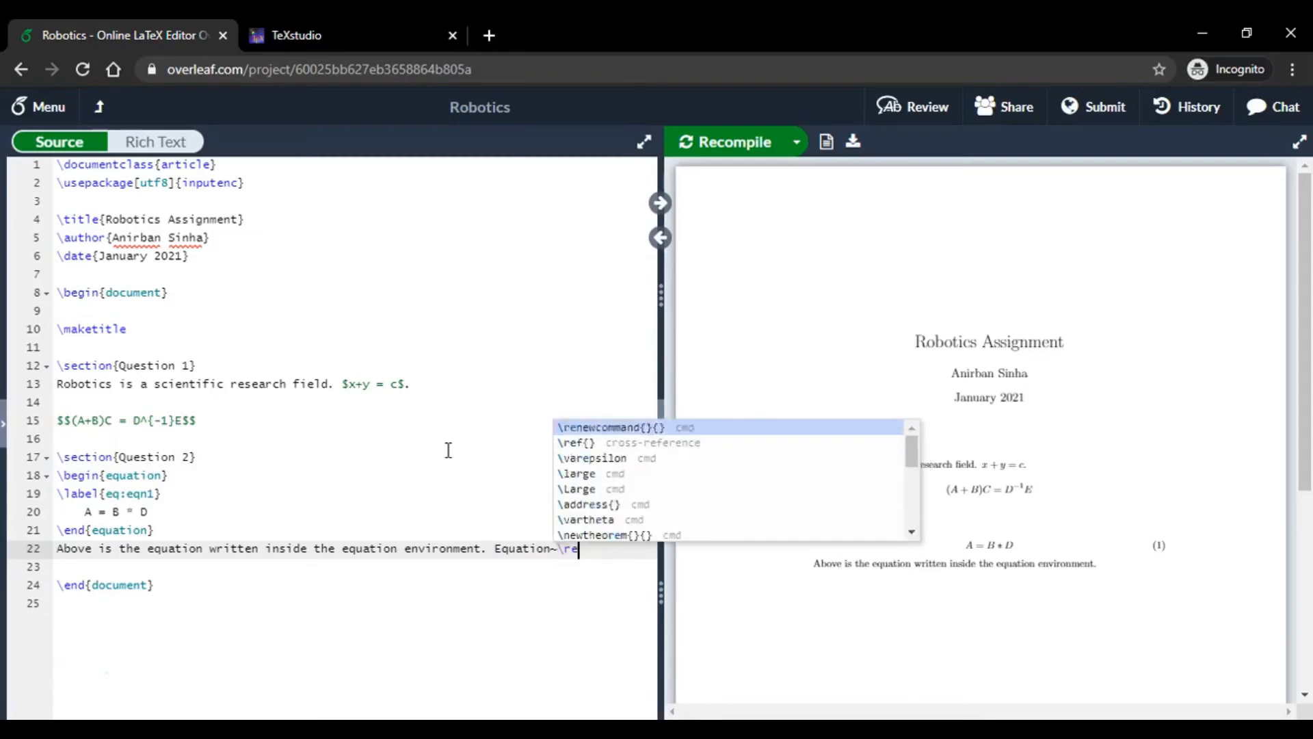
{"action": "type", "text": "f{"}
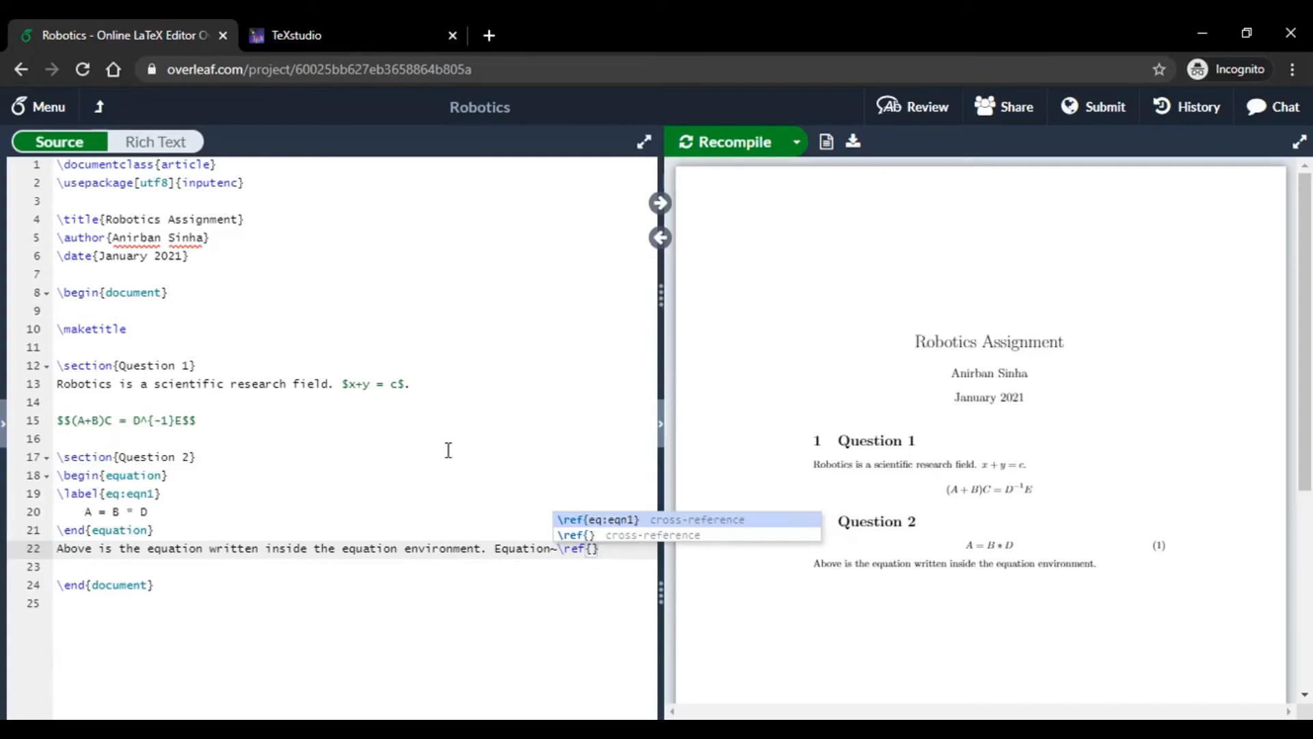
{"action": "type", "text": "eq:"}
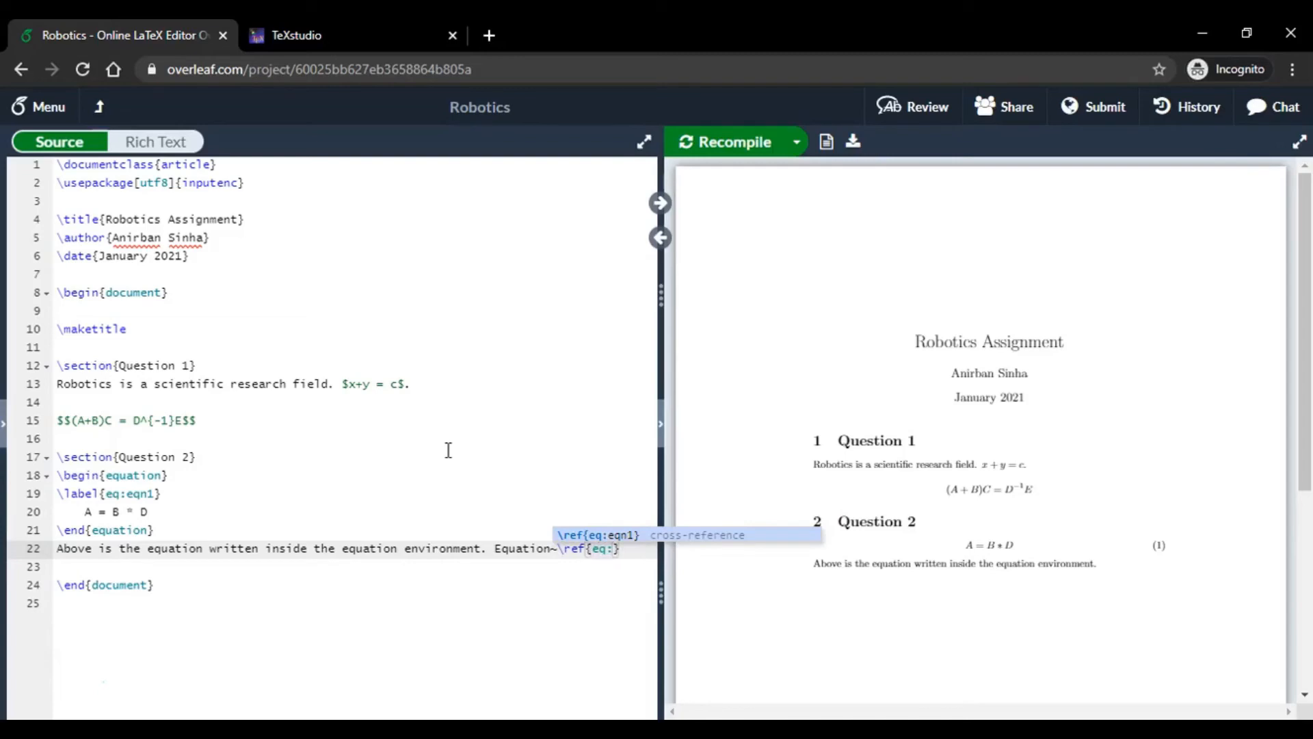
{"action": "left_click", "coordinate": [646, 535]}
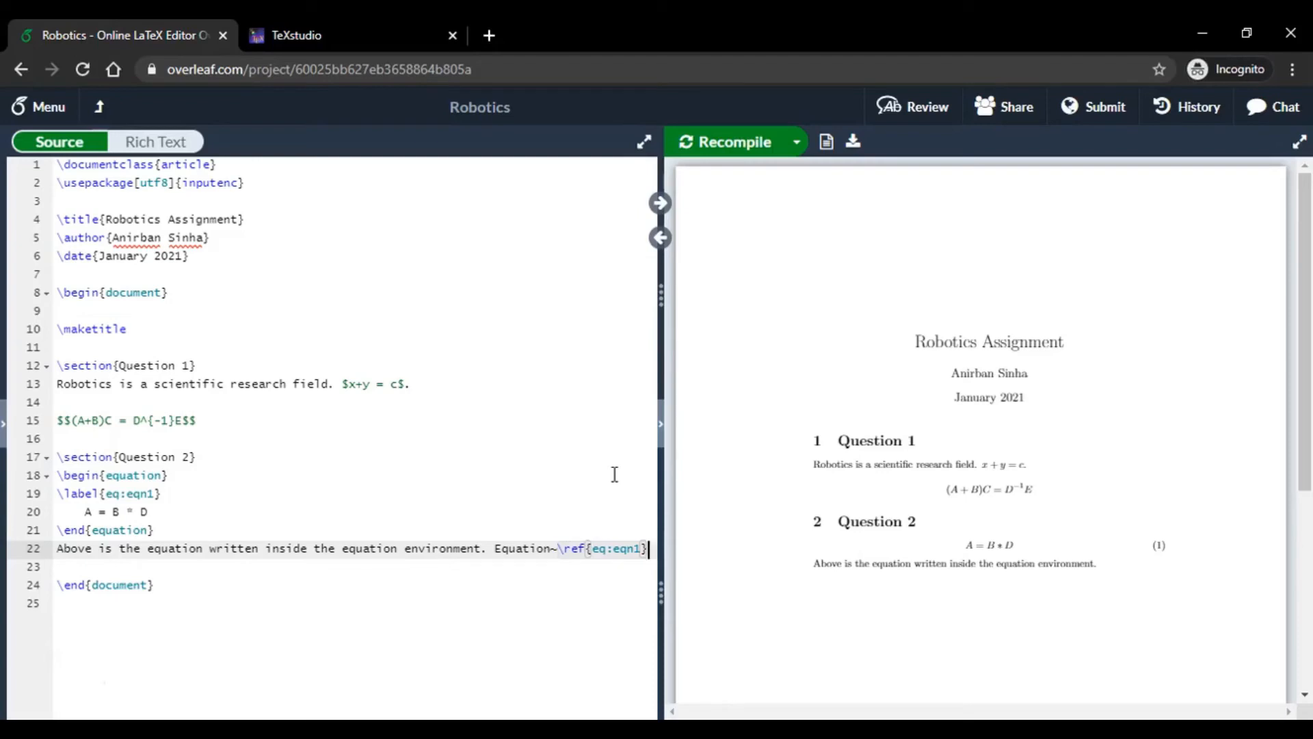
Finish the cross-reference sentence with "is a matrix equation." and recompile the document
{"action": "type", "text": "is"}
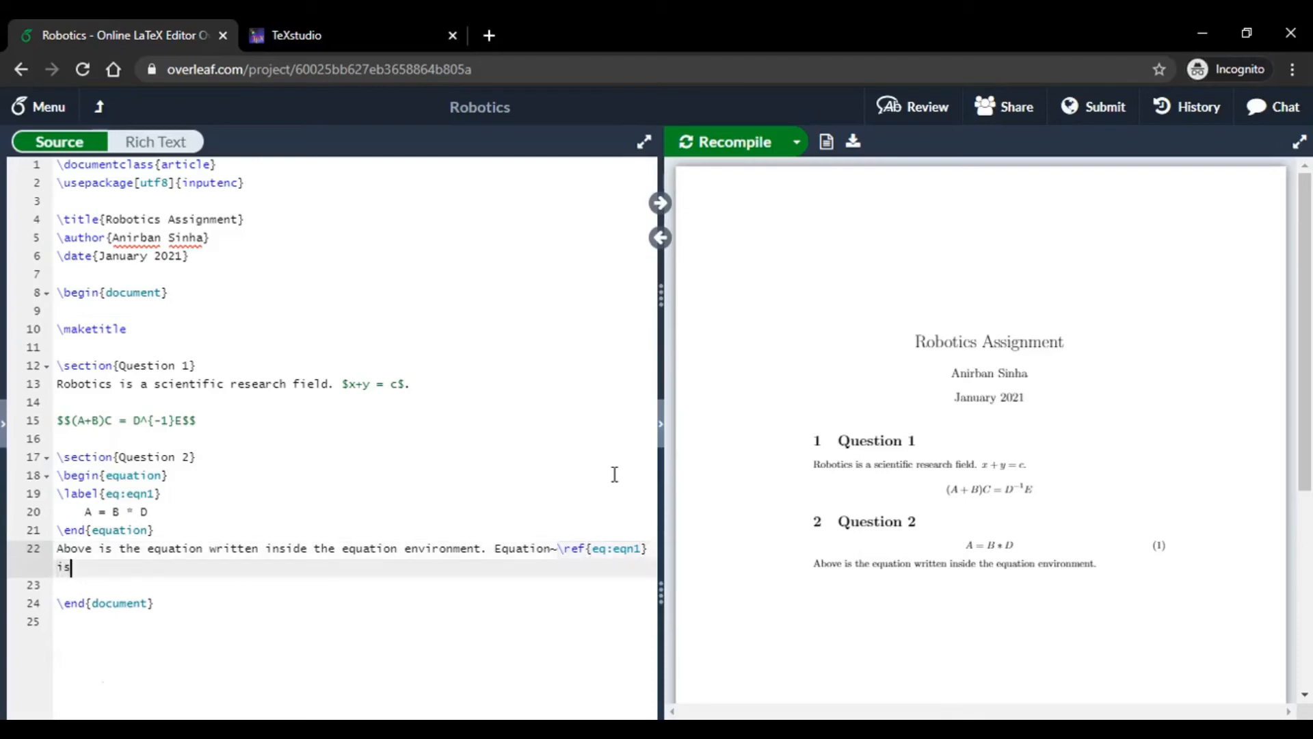
{"action": "type", "text": " a matrix equation"}
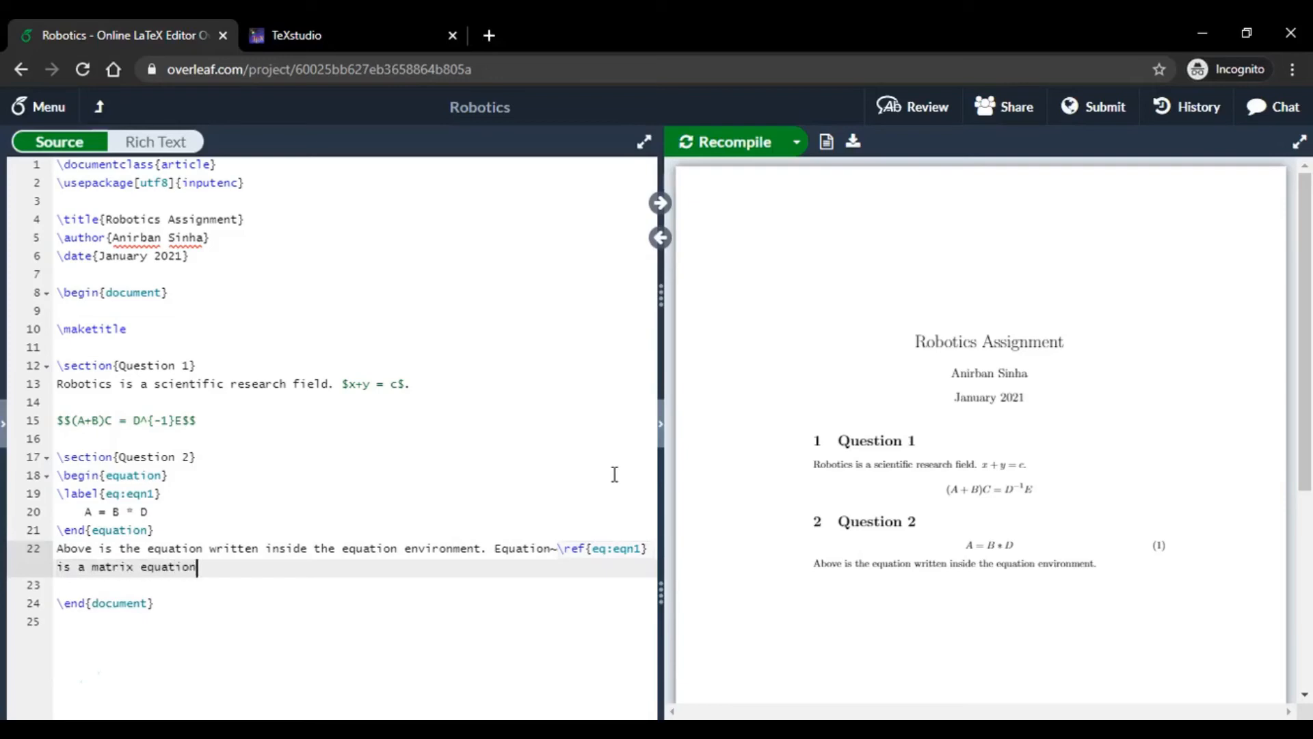
{"action": "type", "text": "."}
{"action": "left_click", "coordinate": [713, 144]}
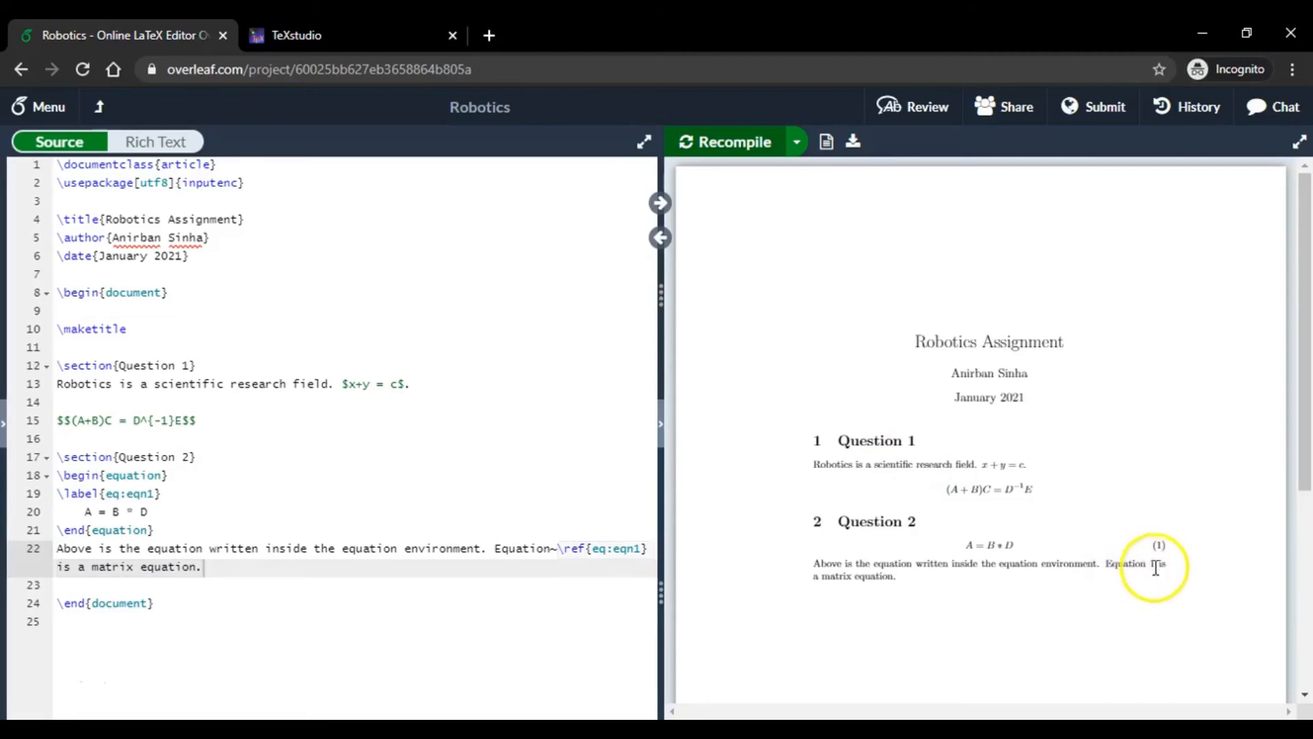
Insert an eqnarray environment below the matrix equation sentence, separated from it by an empty line
{"action": "key", "text": "Return"}
{"action": "key", "text": "Return"}
{"action": "type", "text": "\\begin{equatio"}
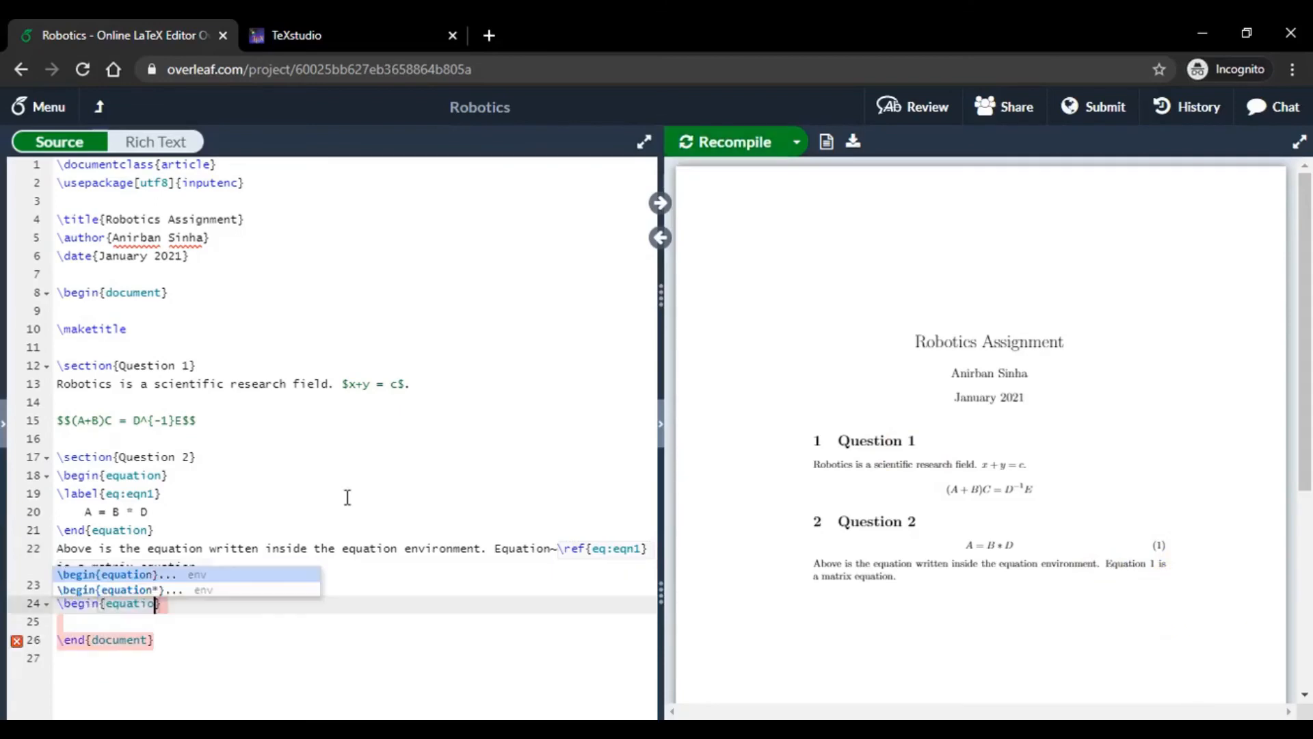
{"action": "key", "text": "BackSpace"}
{"action": "key", "text": "BackSpace"}
{"action": "key", "text": "BackSpace"}
{"action": "key", "text": "BackSpace"}
{"action": "key", "text": "BackSpace"}
{"action": "type", "text": "n"}
{"action": "type", "text": "array"}
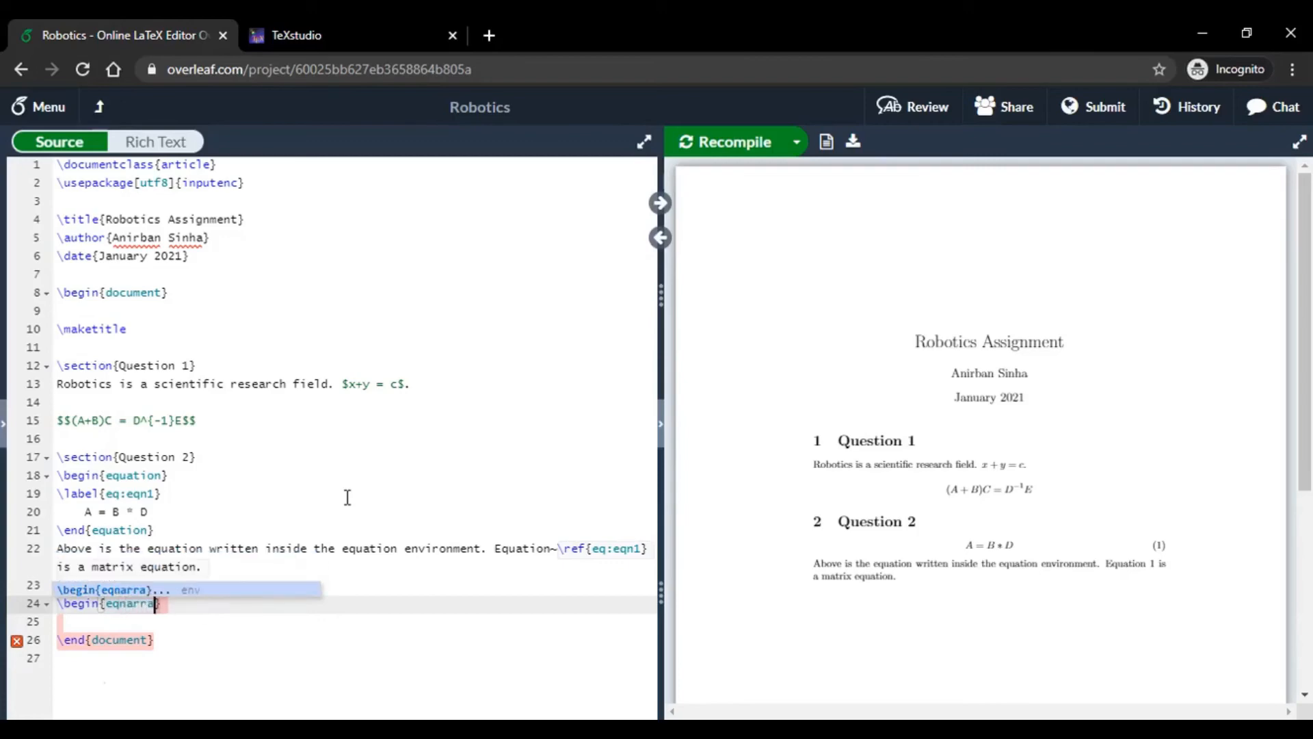
{"action": "key", "text": "Return"}
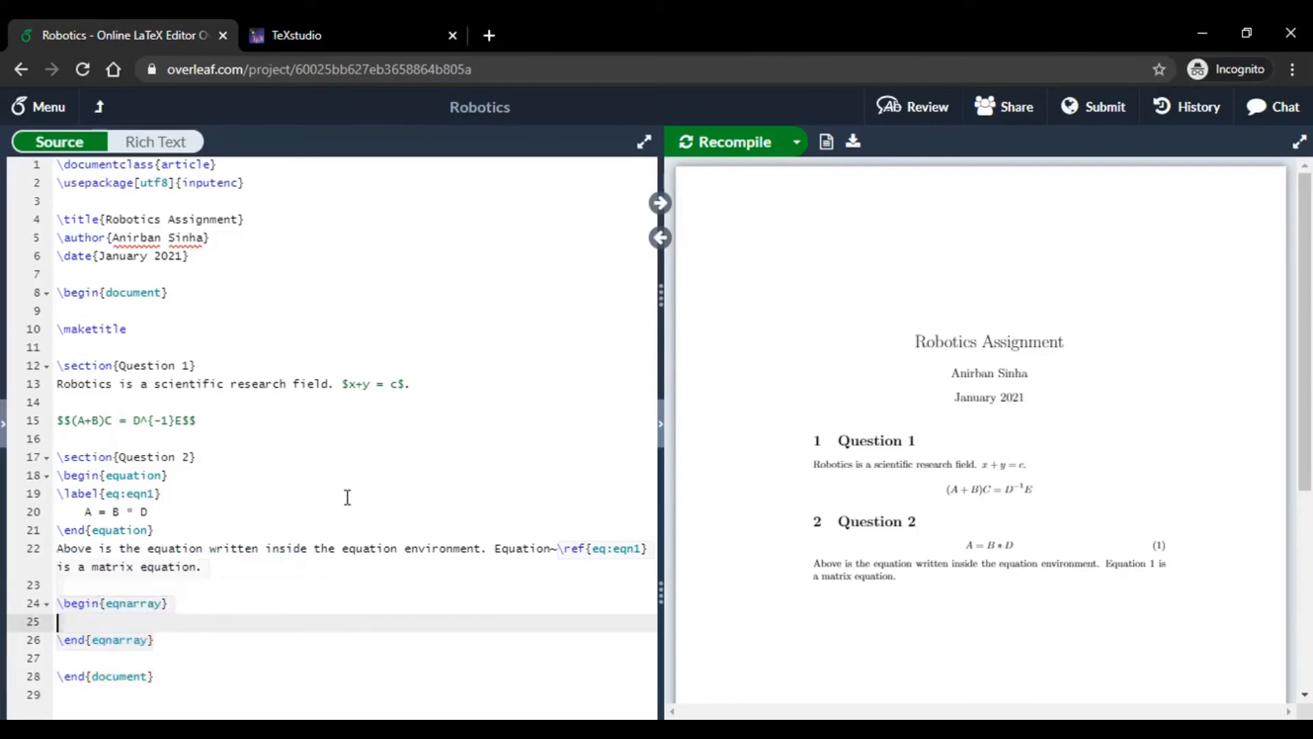
{"action": "key", "text": "Down"}
{"action": "key", "text": "End"}
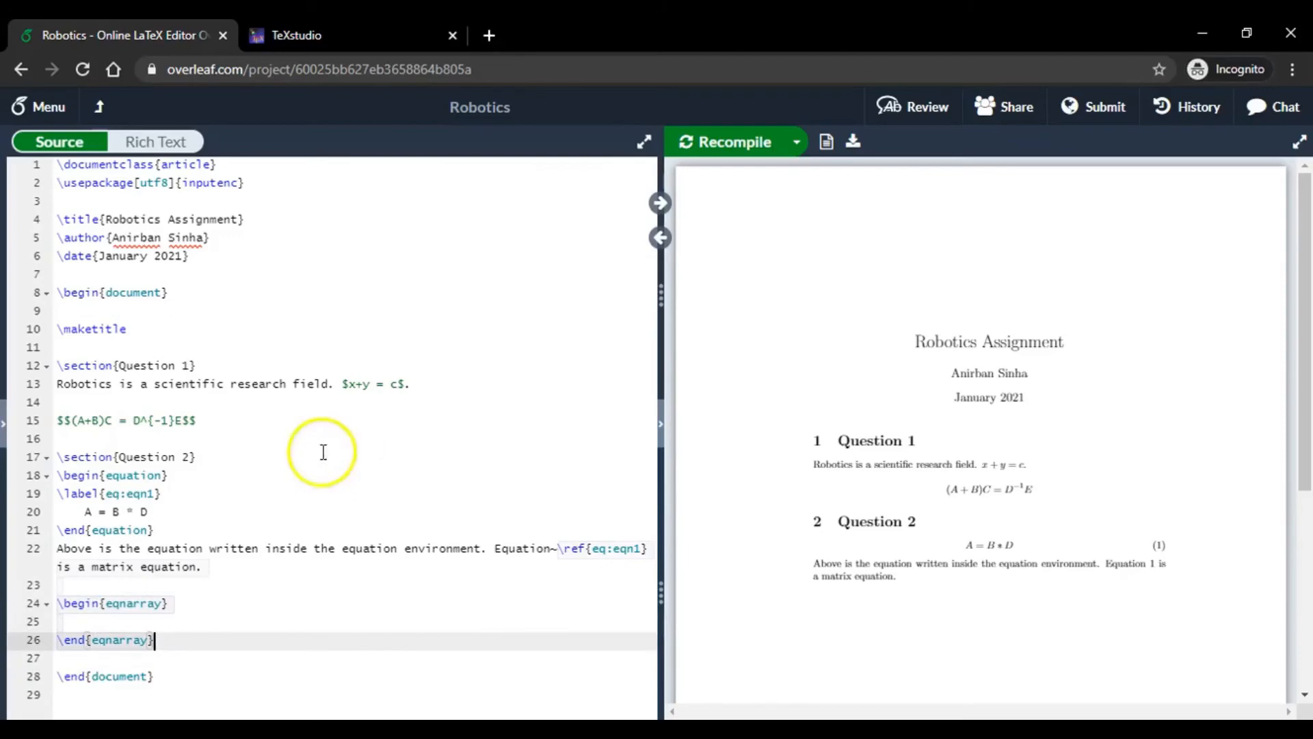
{"action": "left_click", "coordinate": [164, 618]}
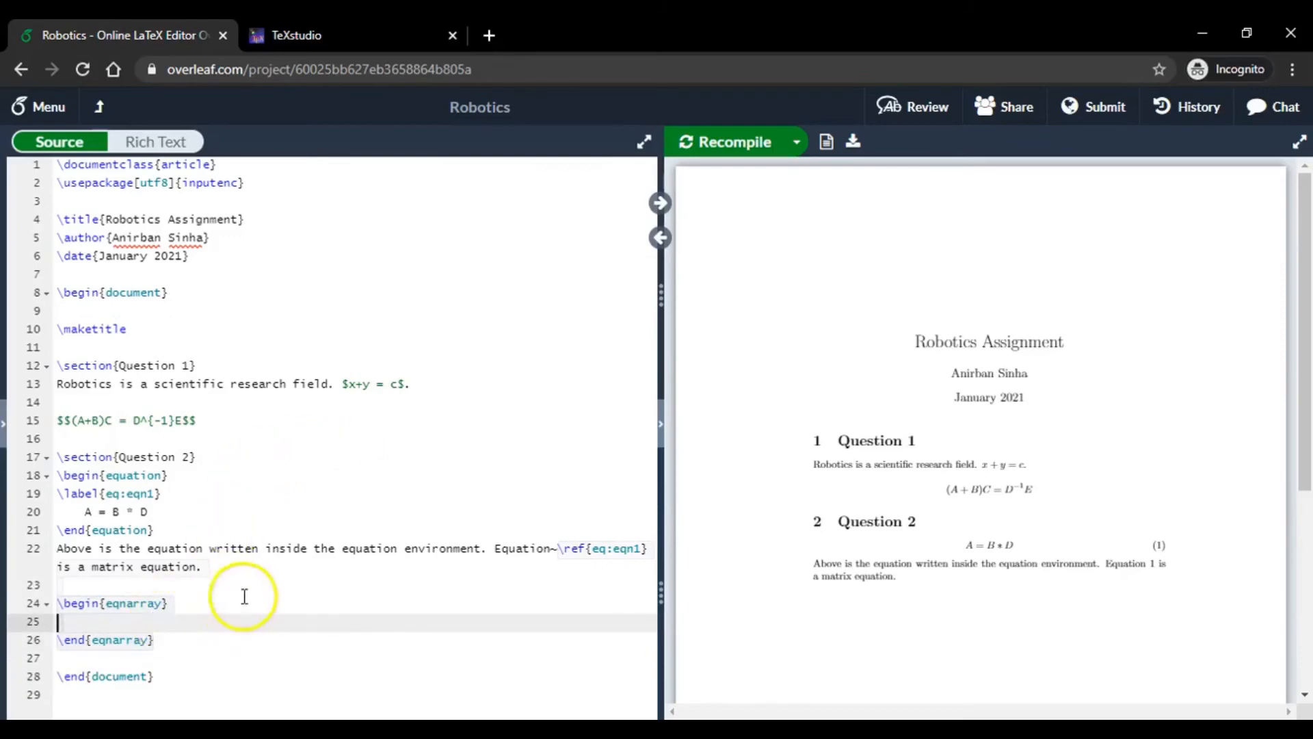
{"action": "key", "text": "BackSpace"}
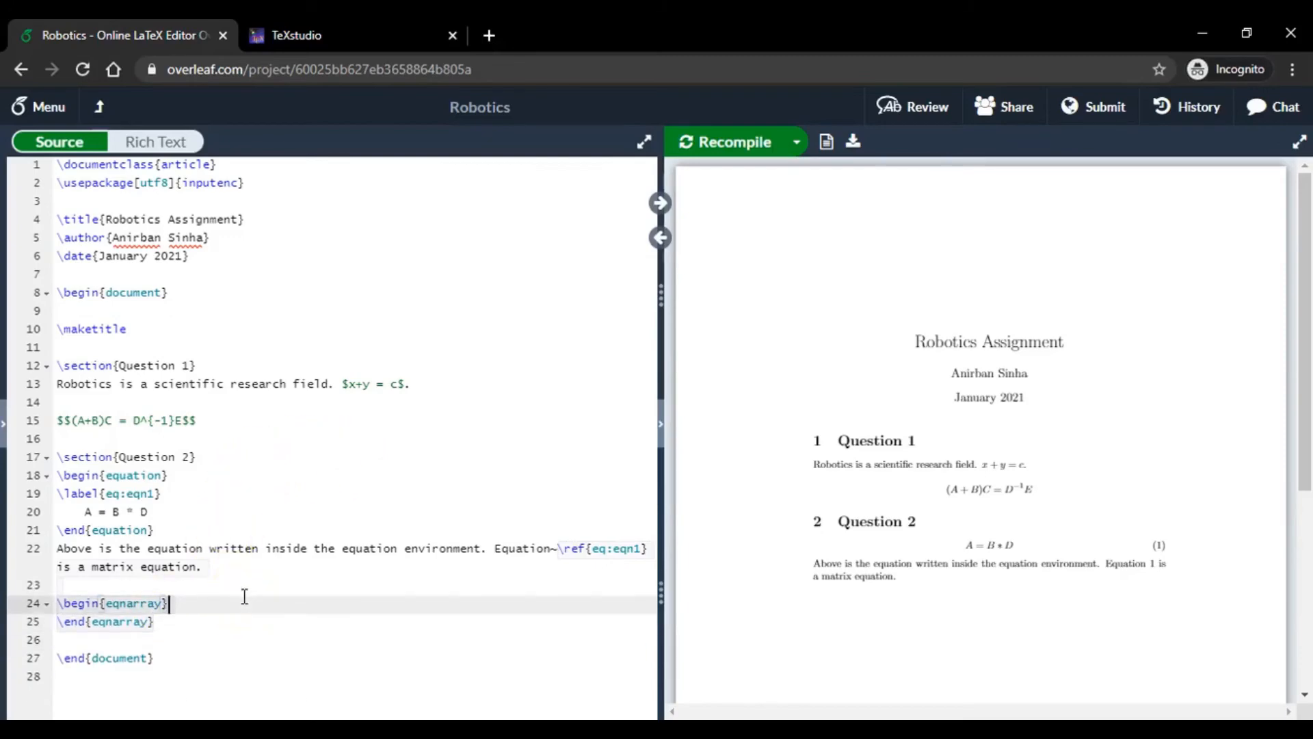
{"action": "key", "text": "Return"}
{"action": "scroll", "coordinate": [274, 526], "scroll_direction": "down", "scroll_amount": 3}
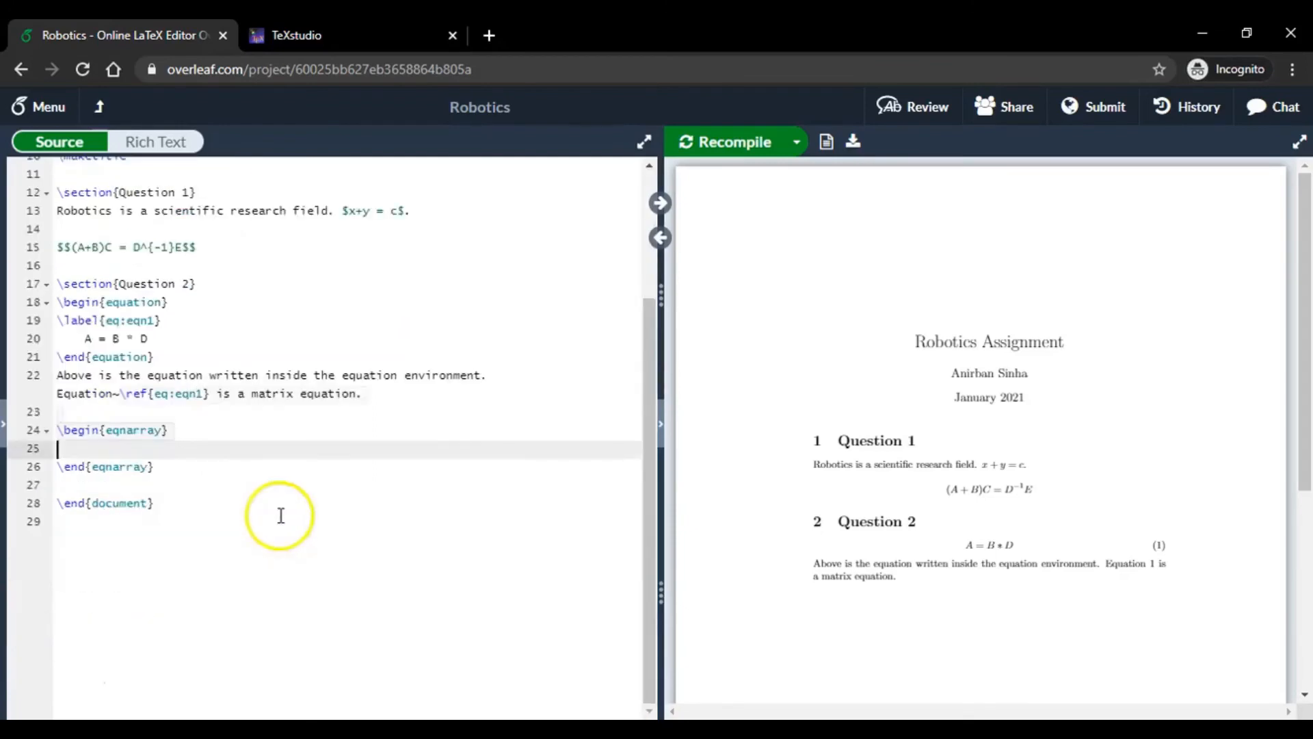
{"action": "key", "text": "Down"}
{"action": "key", "text": "End"}
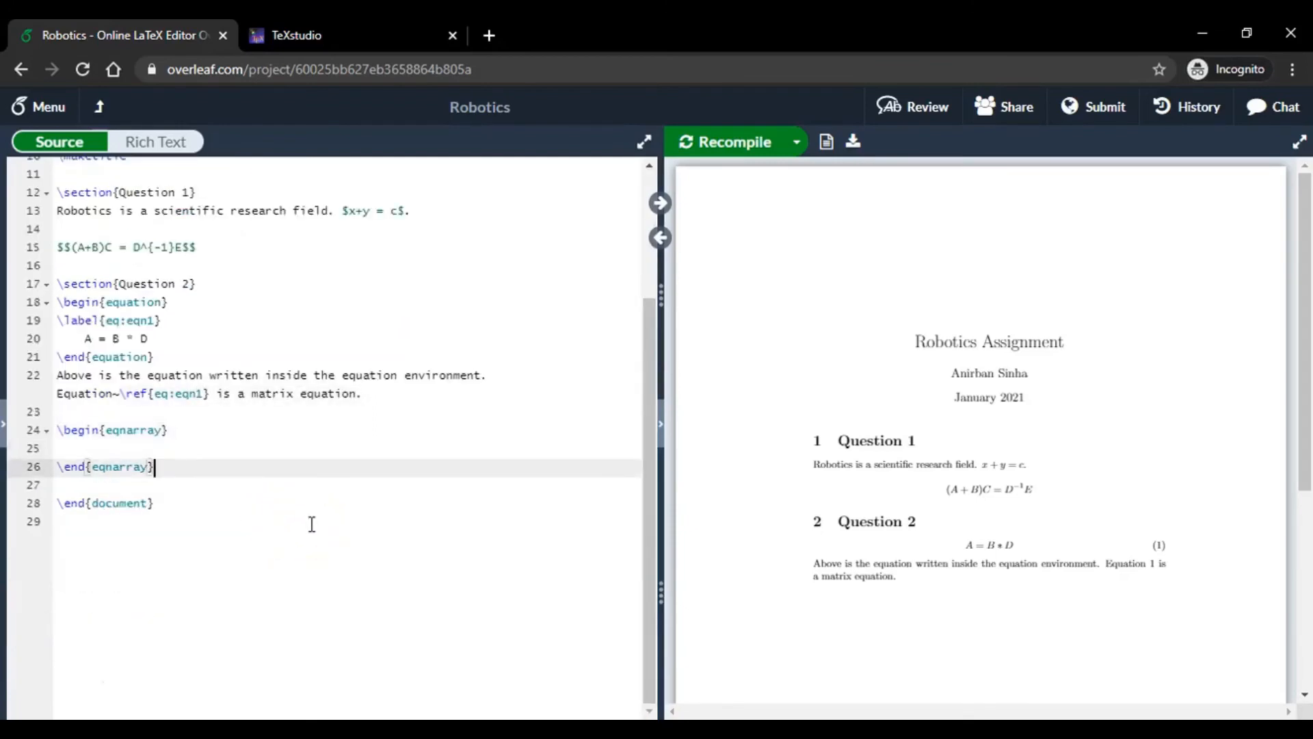
Enter Rot_x(\theta_1) on the empty line inside the eqnarray environment
{"action": "key", "text": "Up"}
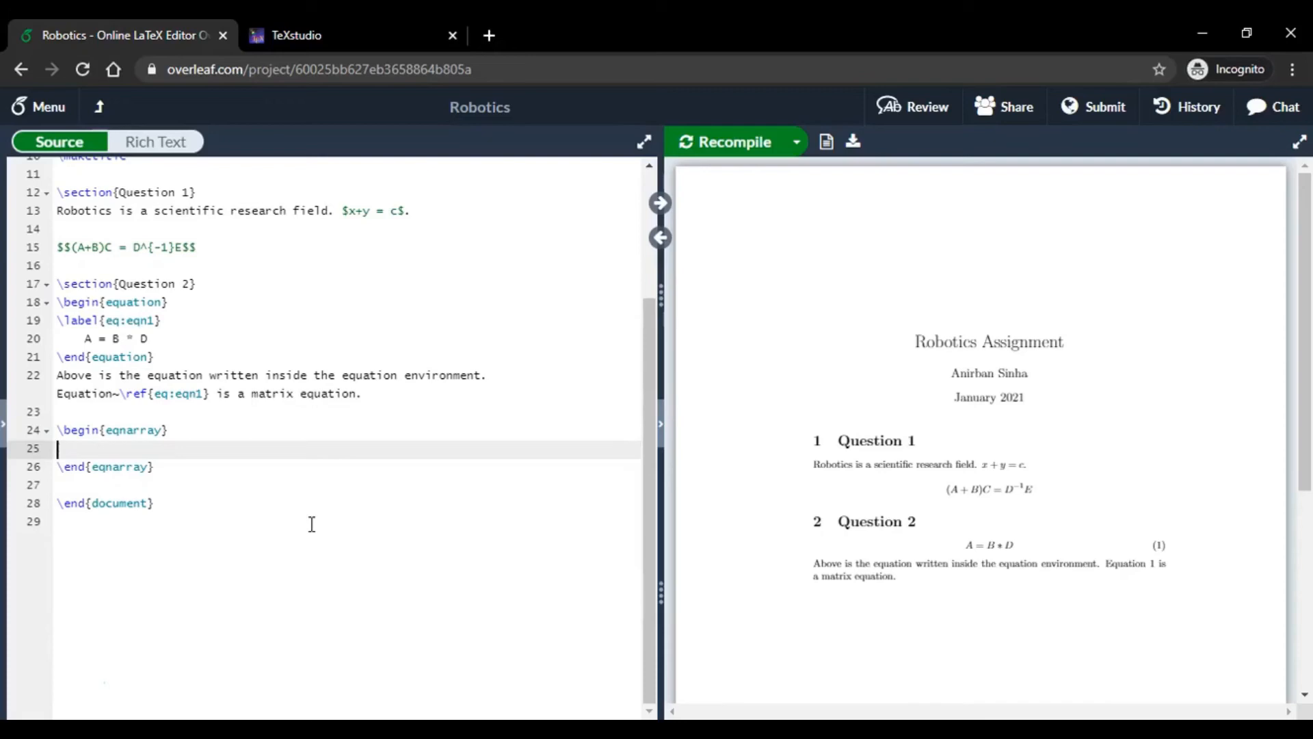
{"action": "type", "text": "R"}
{"action": "type", "text": "ot"}
{"action": "type", "text": "_"}
{"action": "type", "text": "x"}
{"action": "type", "text": "()"}
{"action": "type", "text": "\\theta"}
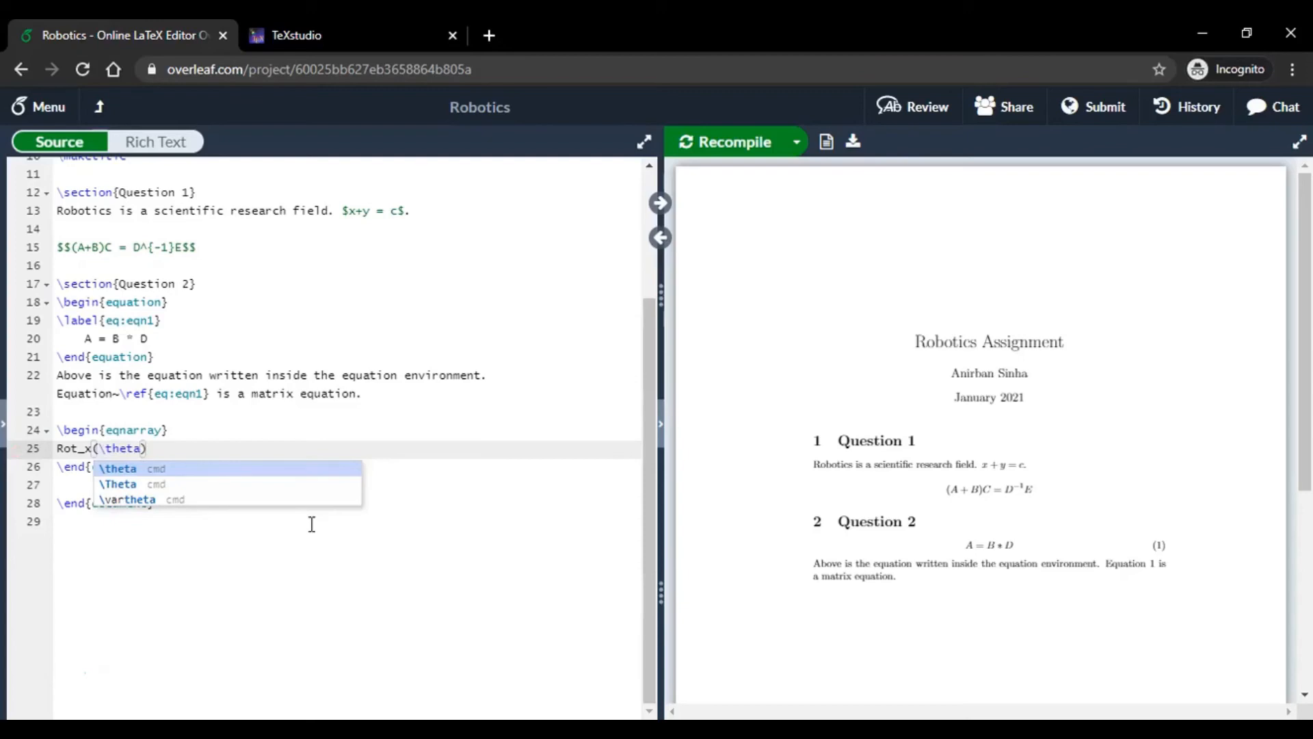
{"action": "type", "text": "_1"}
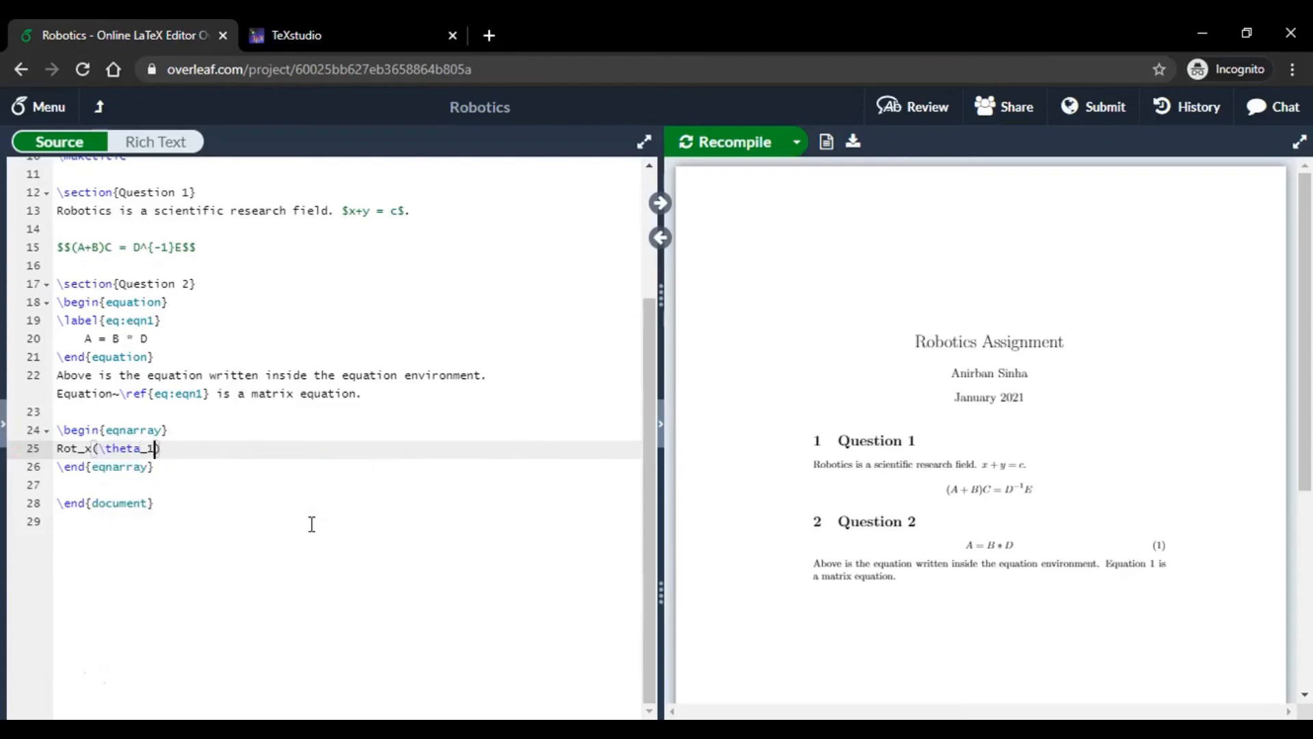
{"action": "type", "text": ")"}
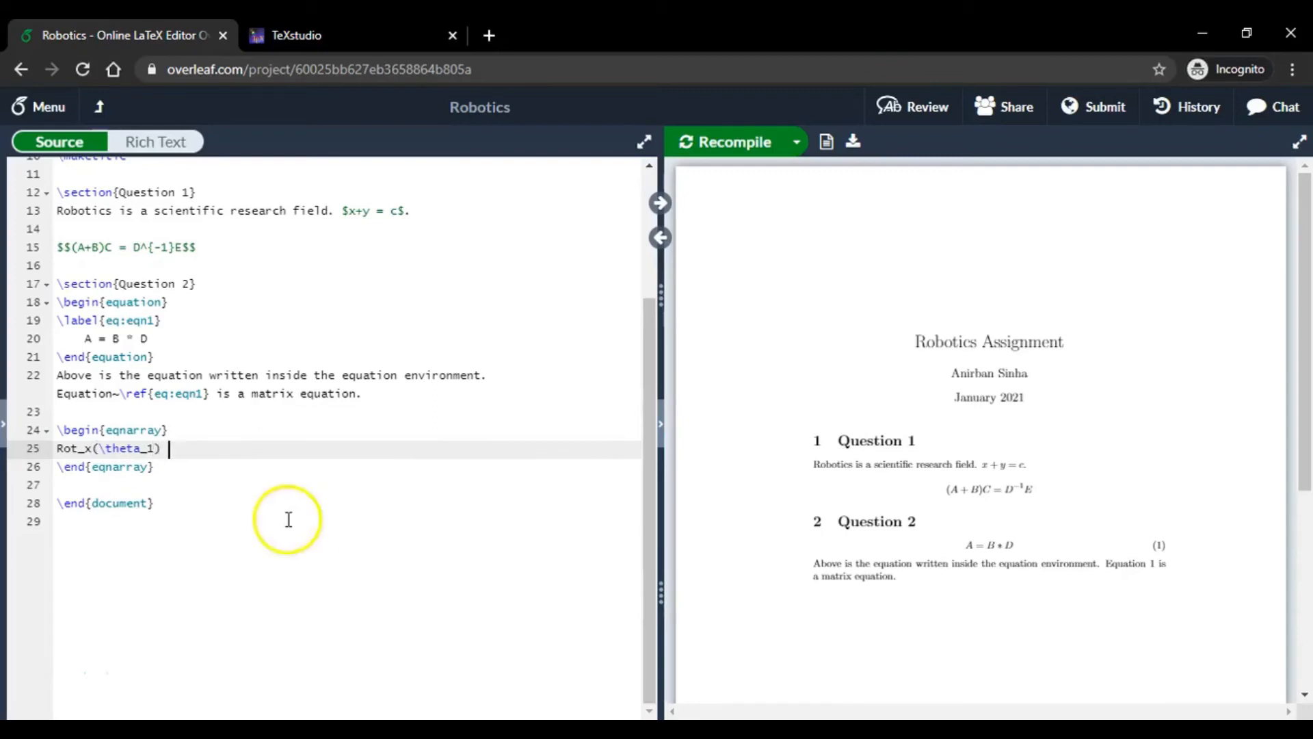
{"action": "left_click_drag", "start_coordinate": [142, 449], "coordinate": [147, 452]}
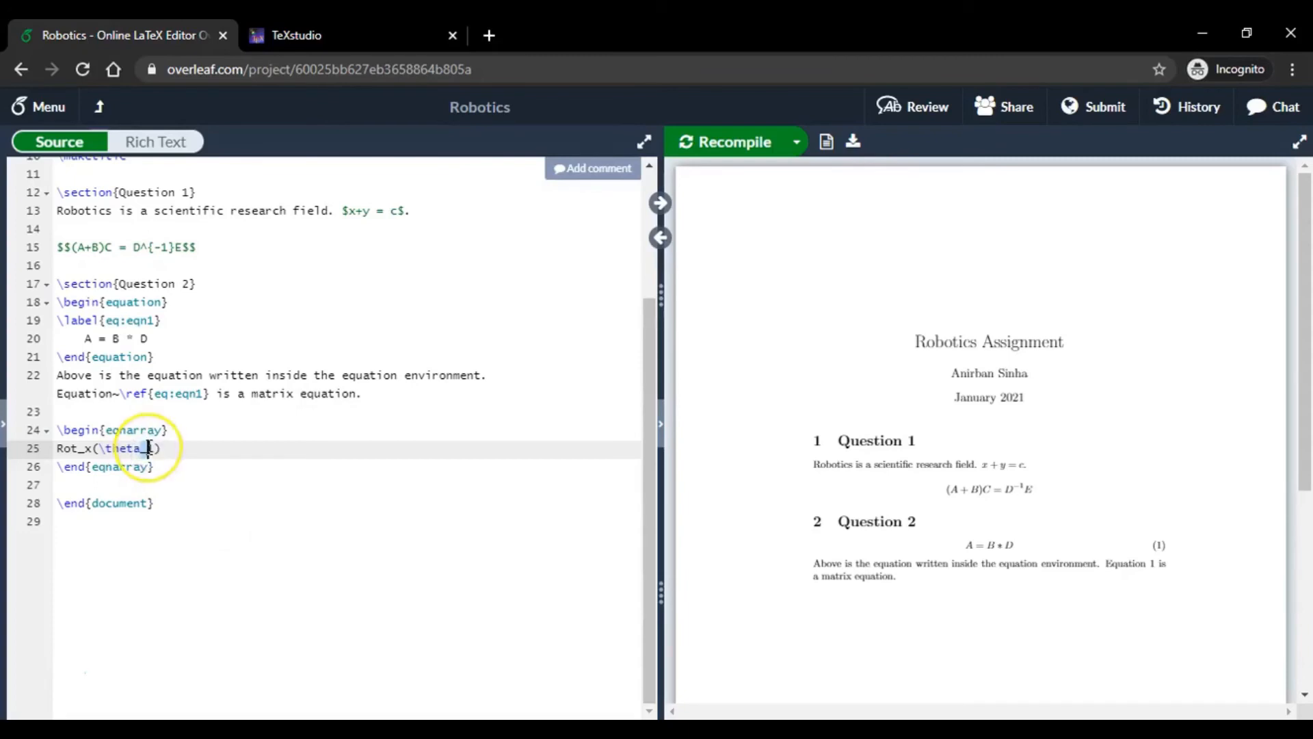
{"action": "left_click", "coordinate": [147, 450]}
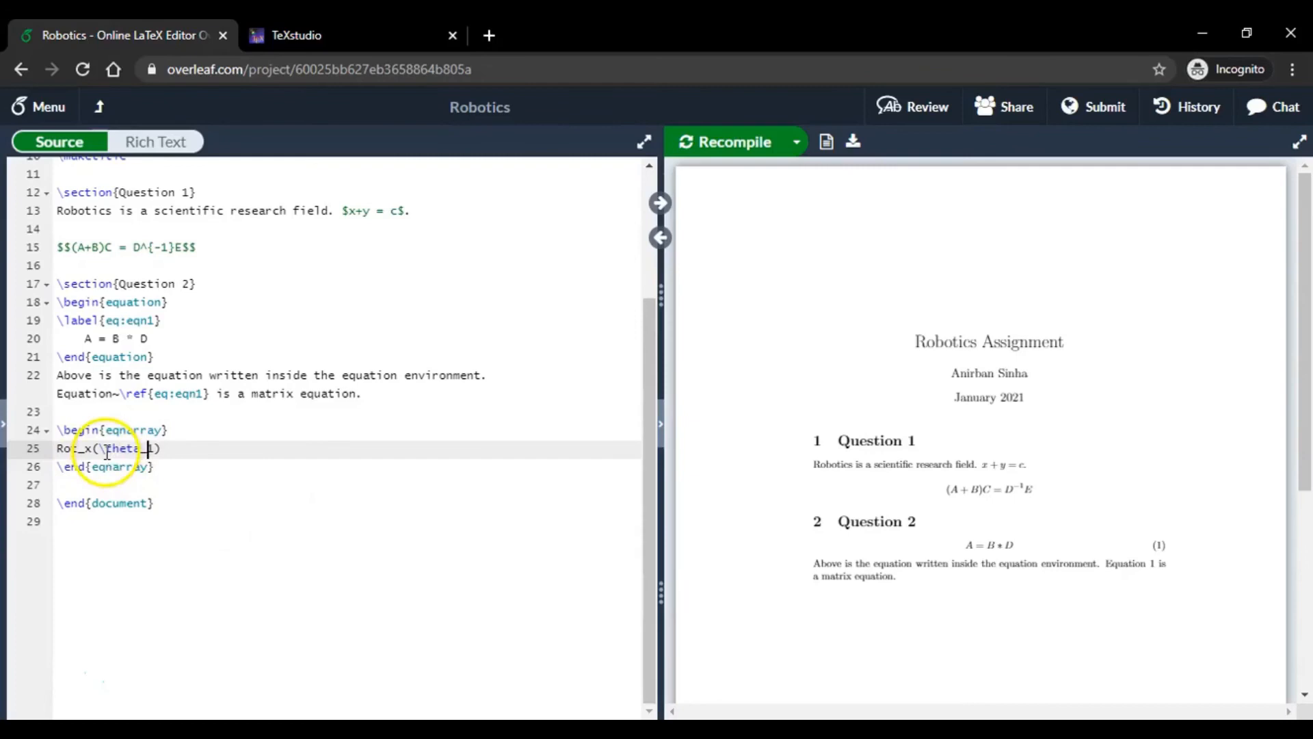
{"action": "left_click", "coordinate": [168, 450]}
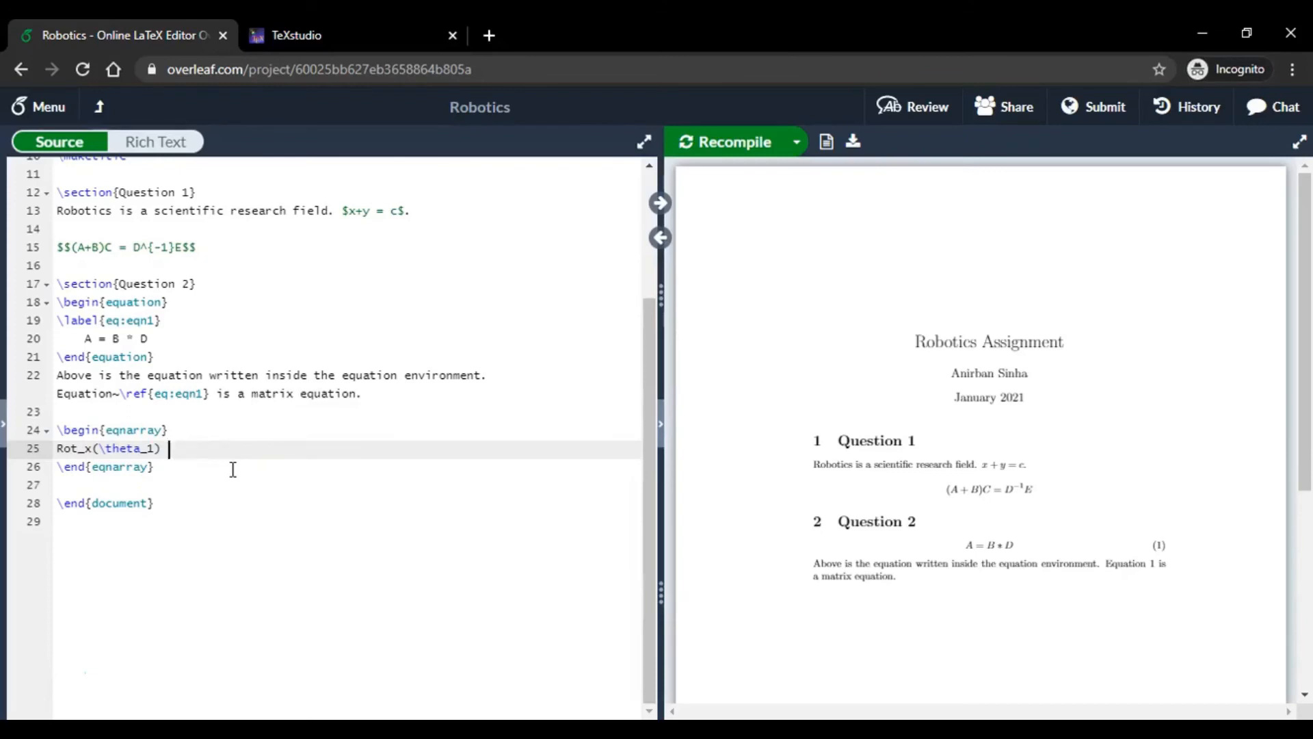
Append a multiplication sign * and a copy of Rot_x(\theta_1) to the eqnarray line
{"action": "left_click", "coordinate": [64, 449]}
{"action": "left_click_drag", "start_coordinate": [63, 448], "coordinate": [164, 447]}
{"action": "key", "text": "ctrl+c"}
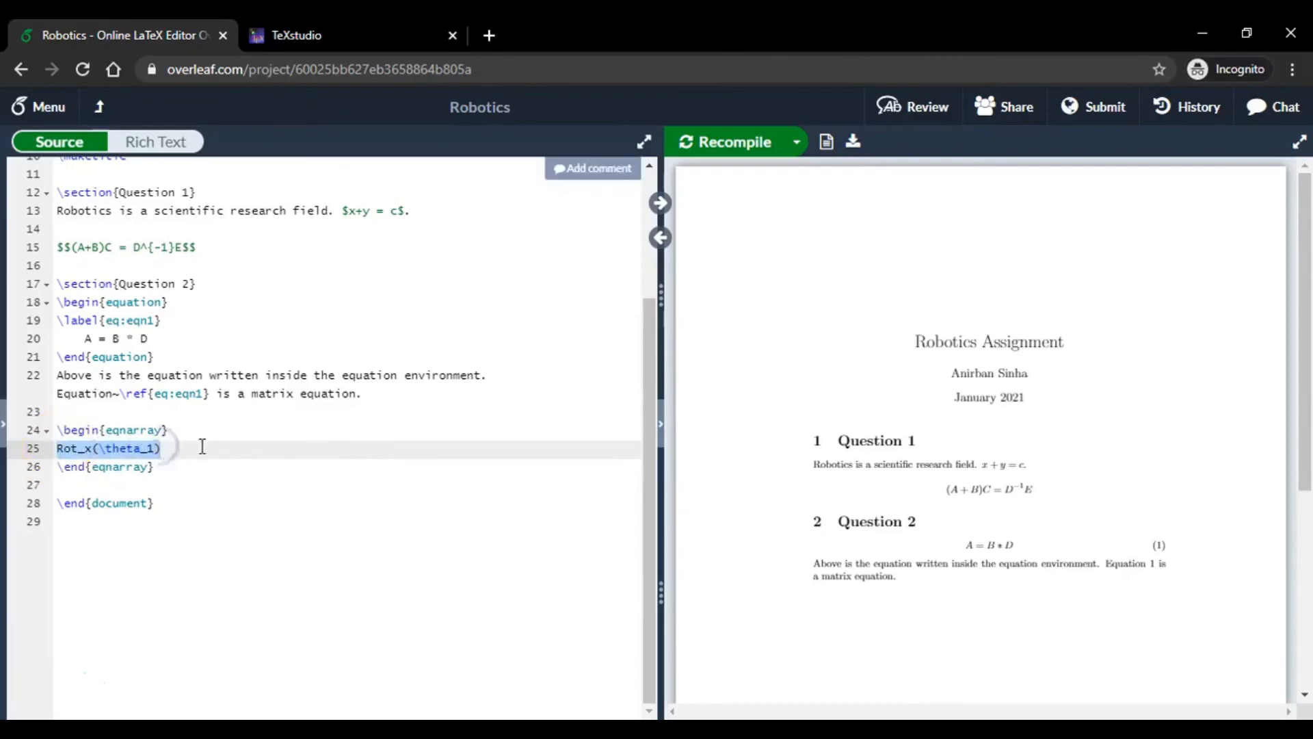
{"action": "left_click", "coordinate": [202, 449]}
{"action": "type", "text": "*"}
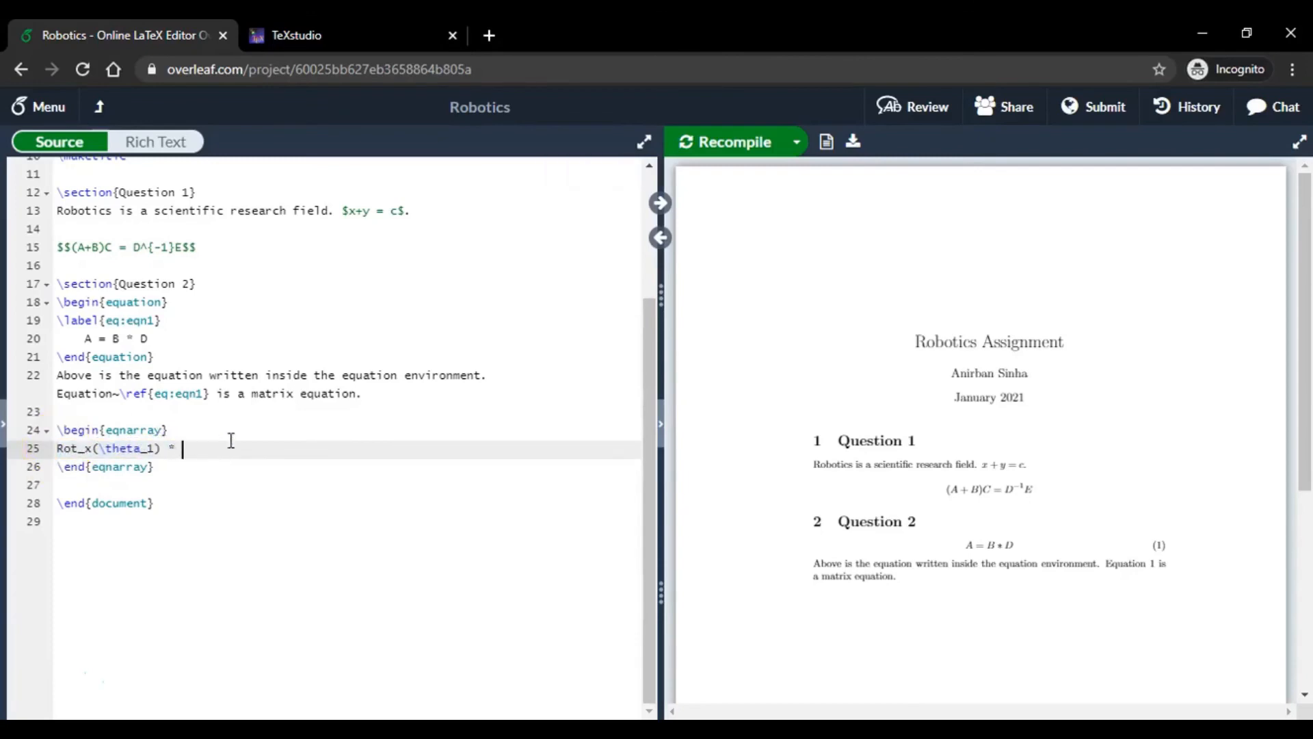
{"action": "key", "text": "ctrl+v"}
Change the subscript of the second Rot term in the eqnarray line to y
{"action": "key", "text": "Left"}
{"action": "key", "text": "Left"}
{"action": "key", "text": "Left"}
{"action": "key", "text": "Left"}
{"action": "key", "text": "Left"}
{"action": "key", "text": "Left"}
{"action": "key", "text": "Left"}
{"action": "key", "text": "Left"}
{"action": "key", "text": "Left"}
{"action": "key", "text": "Left"}
{"action": "key", "text": "BackSpace"}
{"action": "type", "text": "y"}
Replace the argument of the Rot_y term with \gamma_2
{"action": "key", "text": "Right"}
{"action": "key", "text": "Right"}
{"action": "key", "text": "Right"}
{"action": "key", "text": "Right"}
{"action": "key", "text": "Right"}
{"action": "key", "text": "Right"}
{"action": "key", "text": "Delete"}
{"action": "key", "text": "BackSpace"}
{"action": "key", "text": "BackSpace"}
{"action": "key", "text": "BackSpace"}
{"action": "key", "text": "BackSpace"}
{"action": "type", "text": "gamma"}
{"action": "key", "text": "BackSpace"}
{"action": "type", "text": "2"}
{"action": "key", "text": "Right"}
Complete the eqnarray line with = R, recompile, and check the new equation in the PDF preview
{"action": "type", "text": "= R"}
{"action": "key", "text": "ctrl+s"}
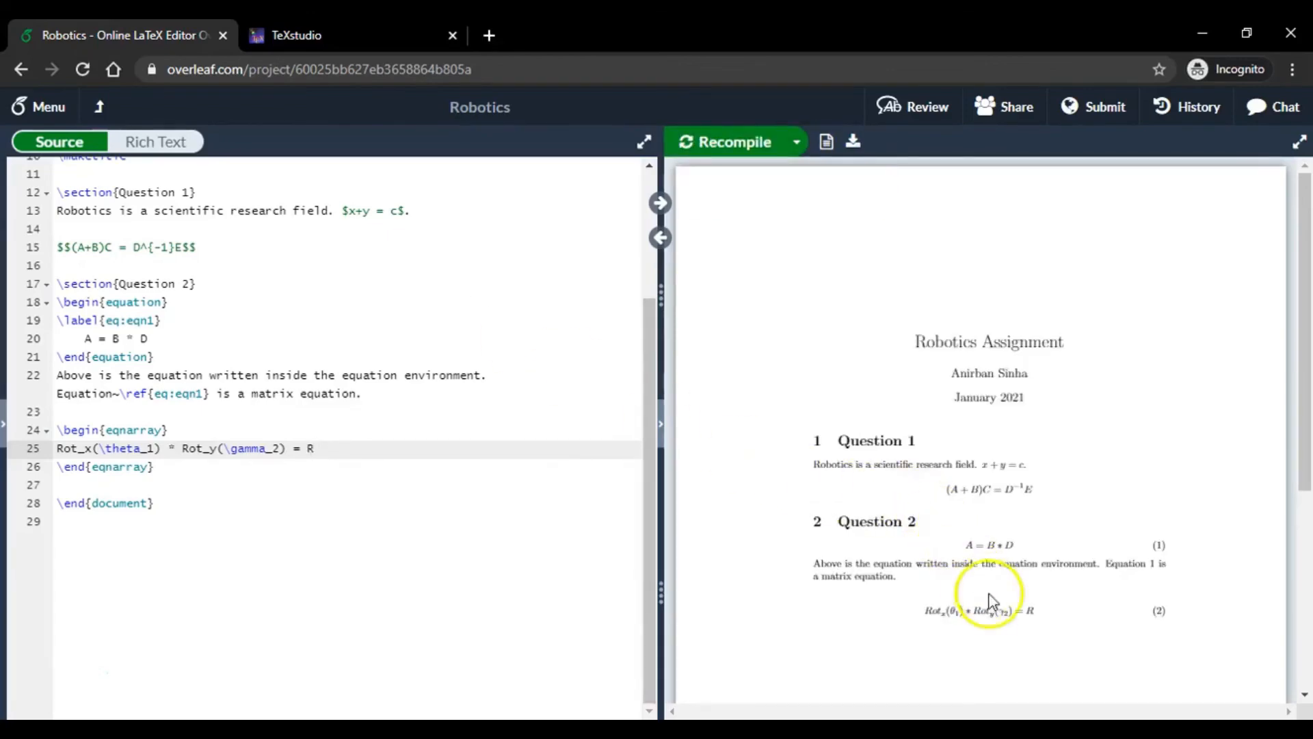
{"action": "scroll", "coordinate": [991, 605], "scroll_direction": "down", "scroll_amount": 2}
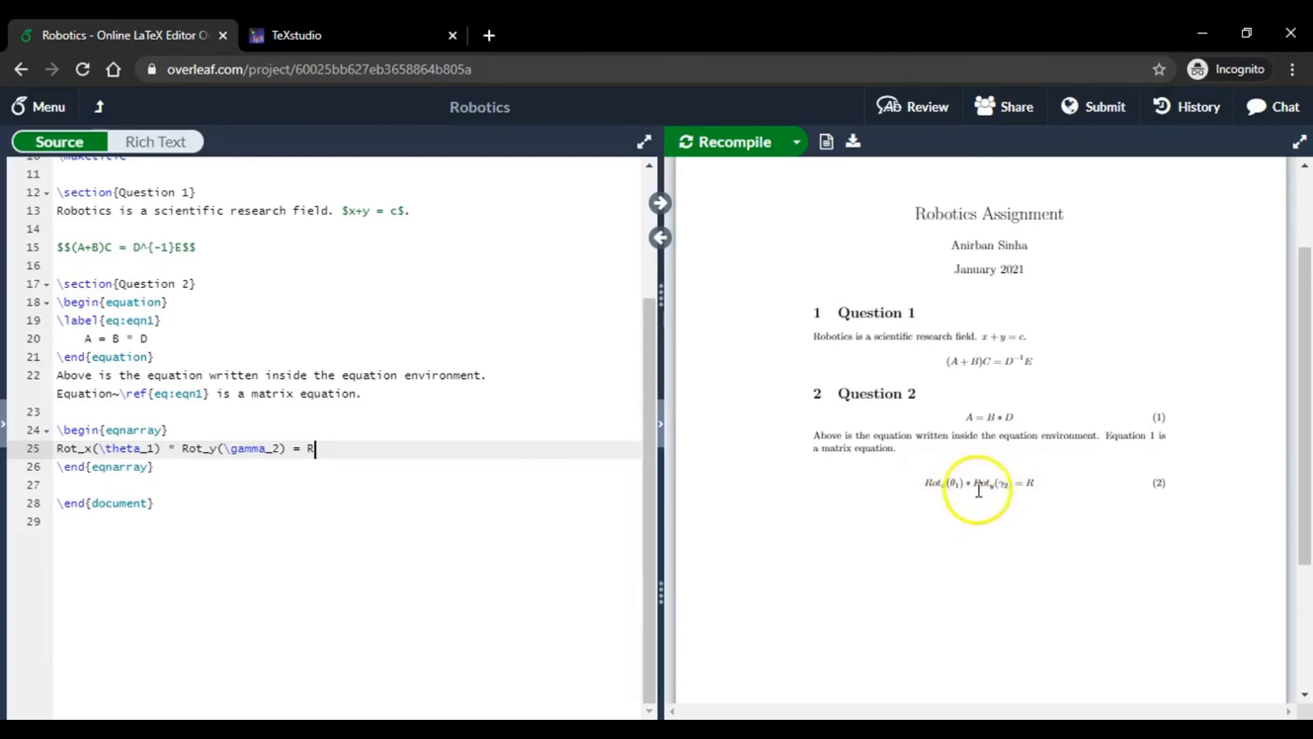
{"action": "left_click", "coordinate": [1030, 485]}
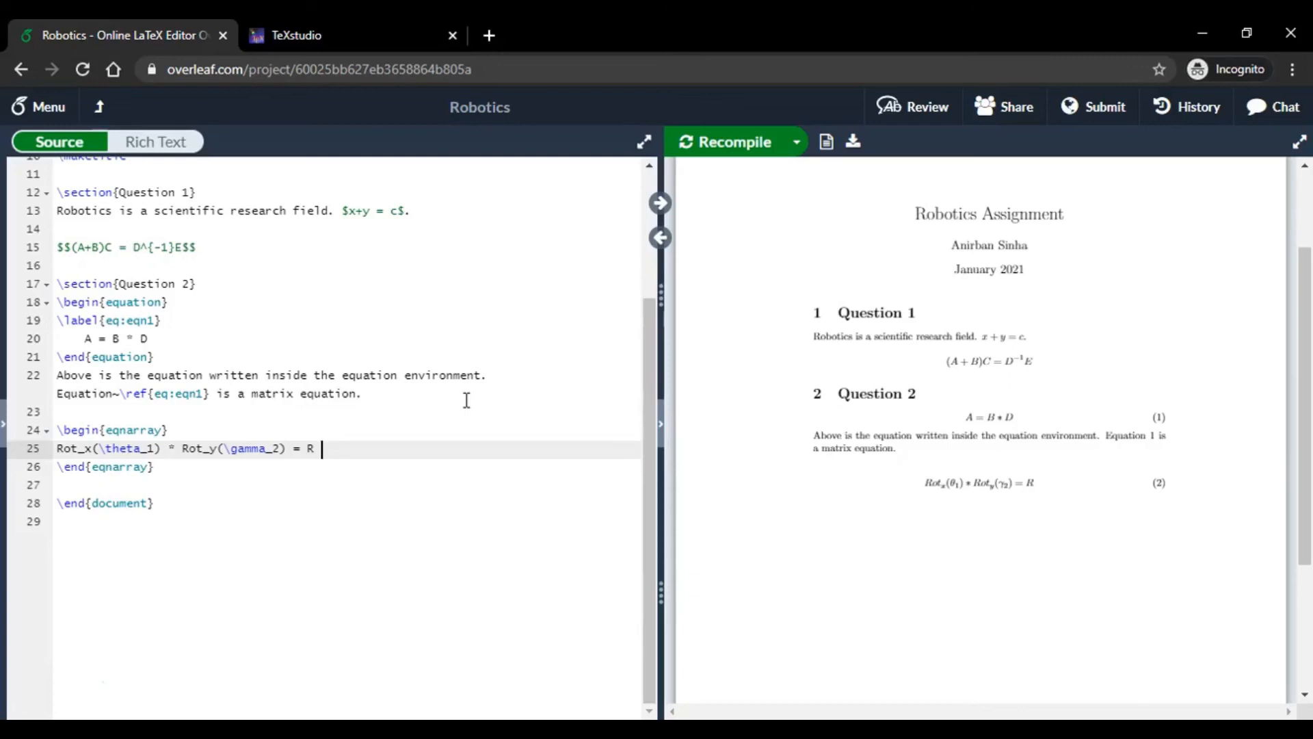
End the first eqnarray line with \\ and add a copy of its equation, without the line break, on a new line
{"action": "type", "text": "\\\\"}
{"action": "key", "text": "Return"}
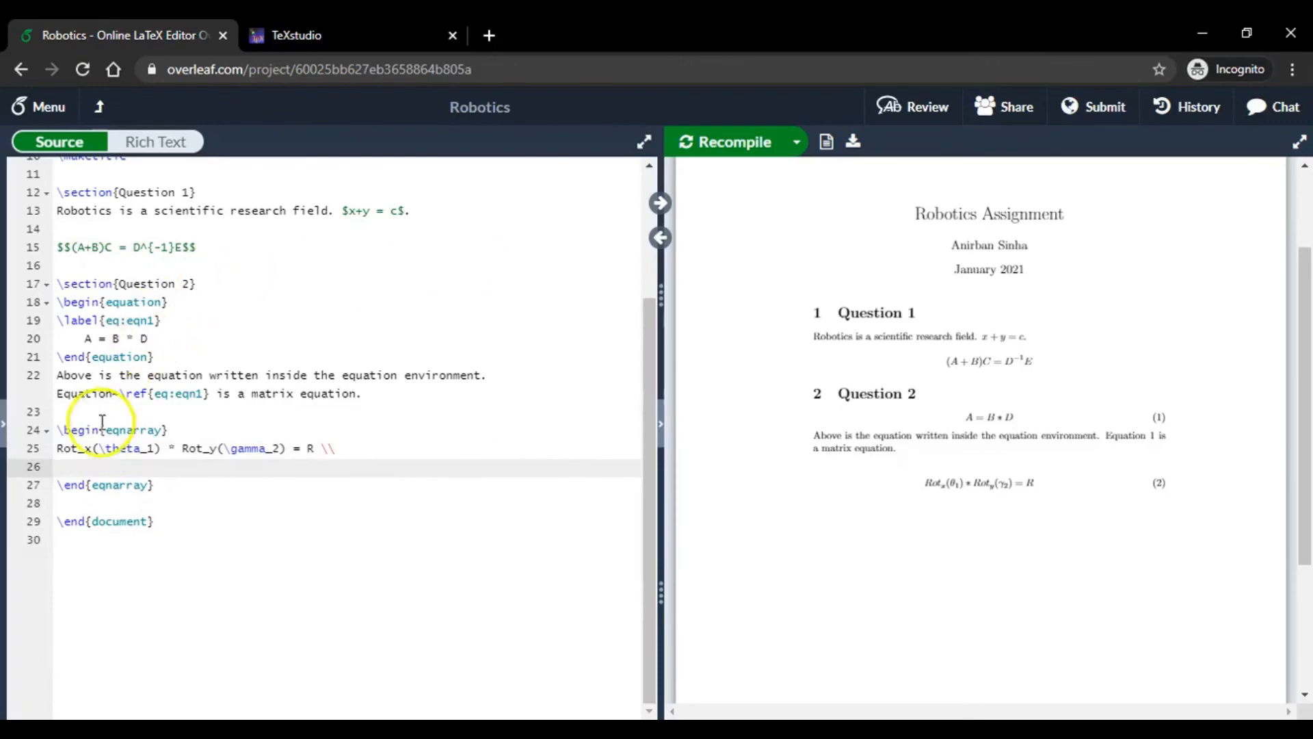
{"action": "left_click_drag", "start_coordinate": [60, 448], "coordinate": [312, 448]}
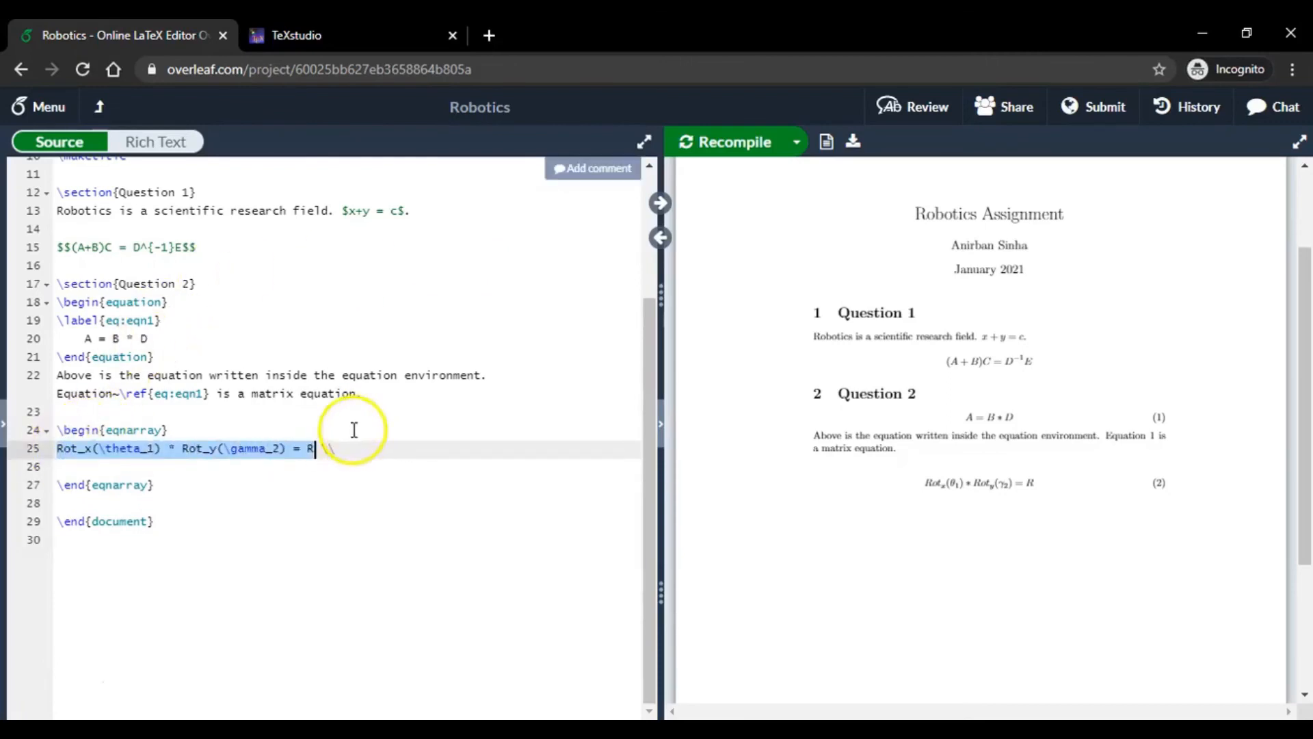
{"action": "key", "text": "ctrl+c"}
{"action": "left_click", "coordinate": [215, 466]}
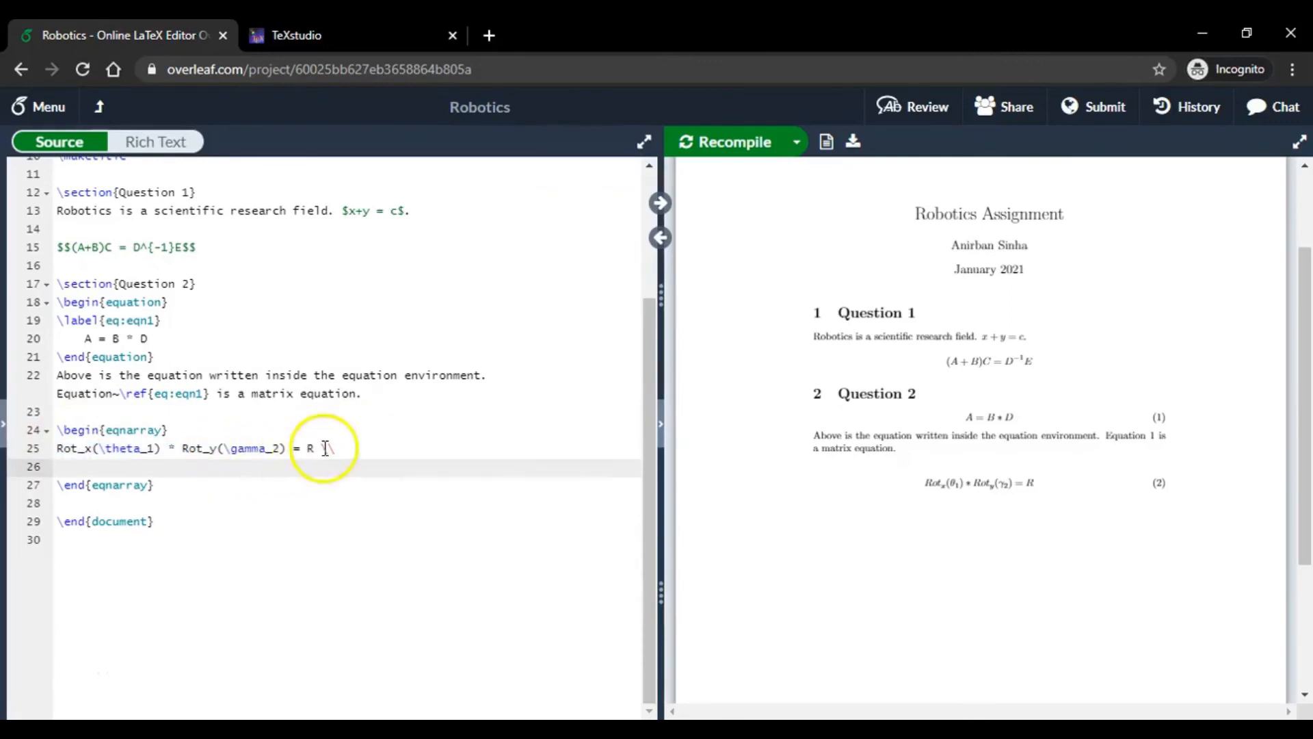
{"action": "key", "text": "ctrl+v"}
Change the subscript of the first Rot term in the second eqnarray line to z
{"action": "left_click", "coordinate": [91, 467]}
{"action": "key", "text": "BackSpace"}
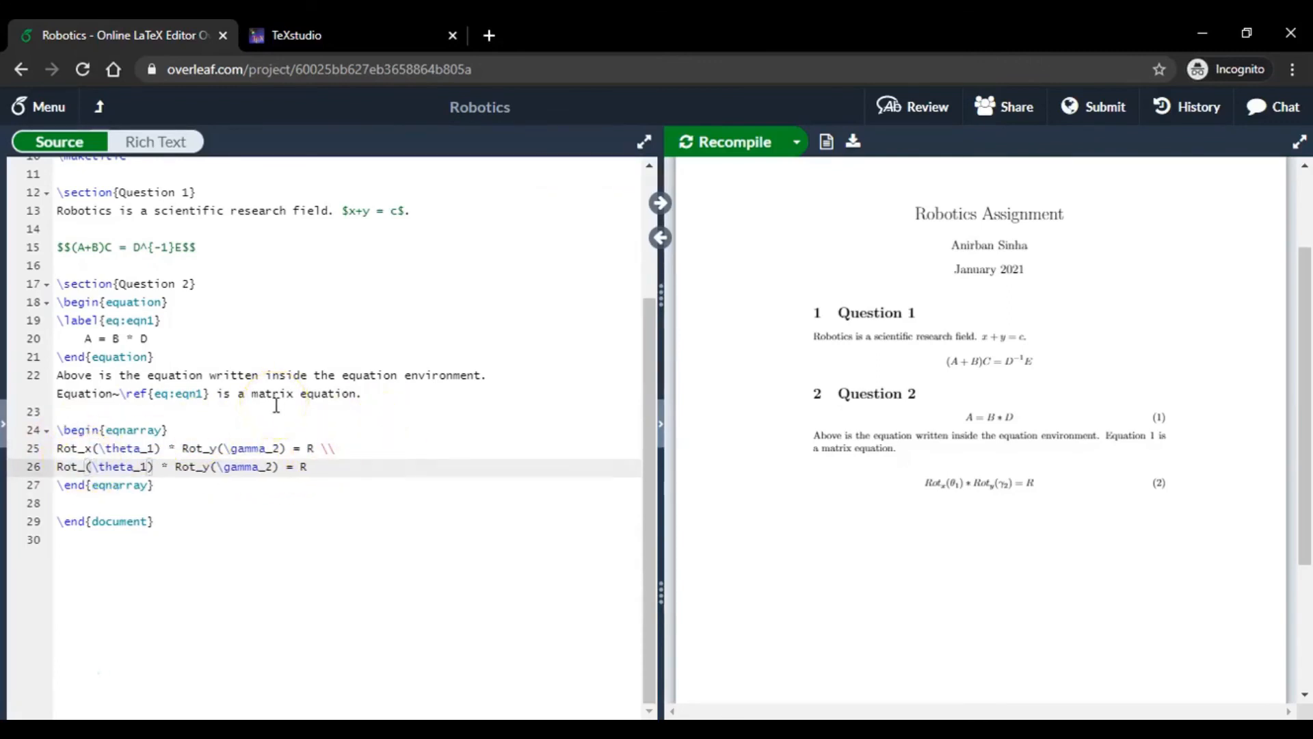
{"action": "type", "text": "z"}
Replace \theta with \alpha in the argument of the Rot_z term
{"action": "key", "text": "Right"}
{"action": "key", "text": "Right"}
{"action": "key", "text": "Right"}
{"action": "key", "text": "Right"}
{"action": "key", "text": "Right"}
{"action": "key", "text": "Right"}
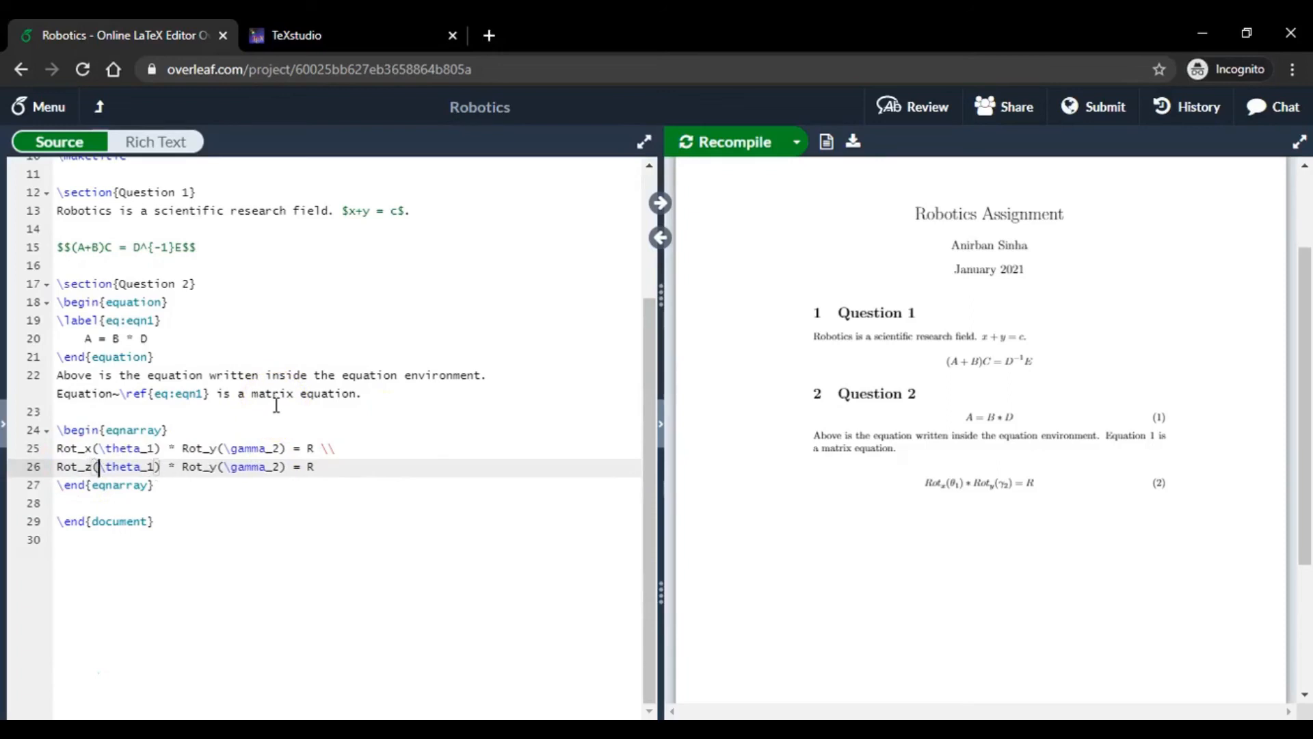
{"action": "key", "text": "Right"}
{"action": "key", "text": "BackSpace"}
{"action": "key", "text": "BackSpace"}
{"action": "key", "text": "BackSpace"}
{"action": "key", "text": "BackSpace"}
{"action": "key", "text": "BackSpace"}
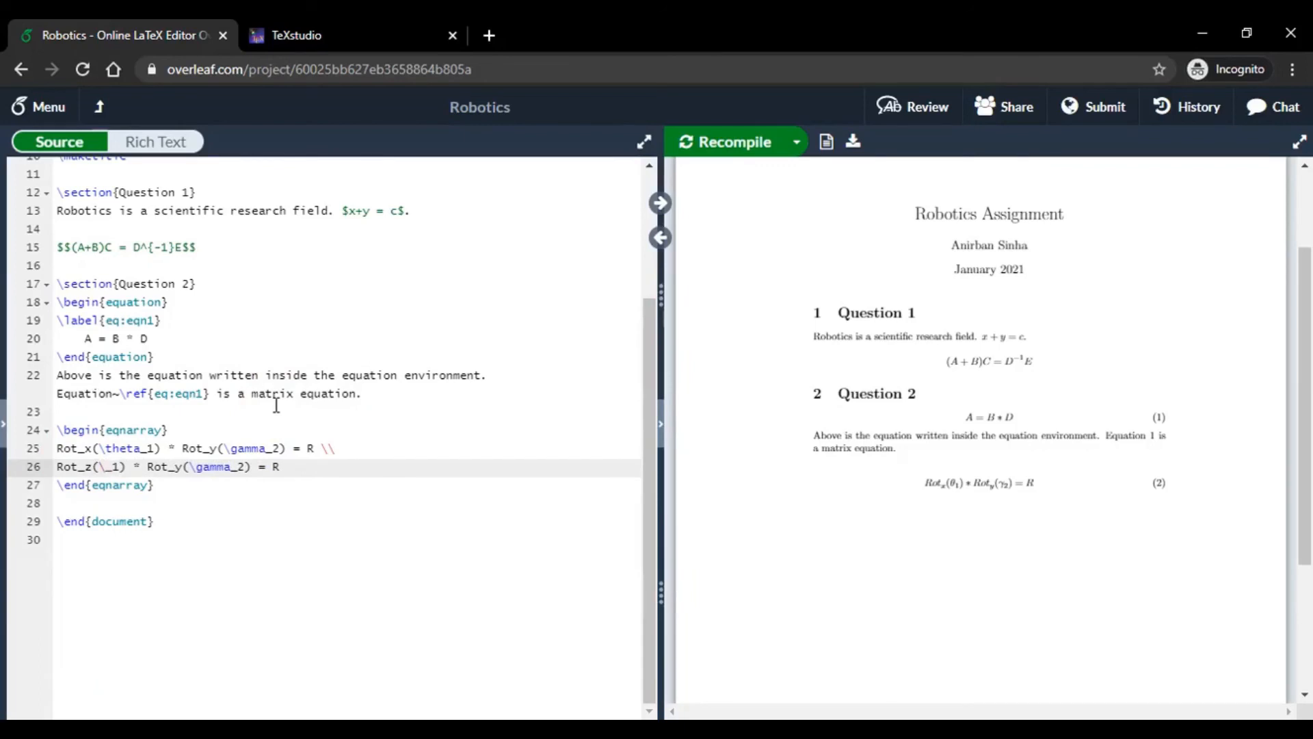
{"action": "type", "text": "alpha"}
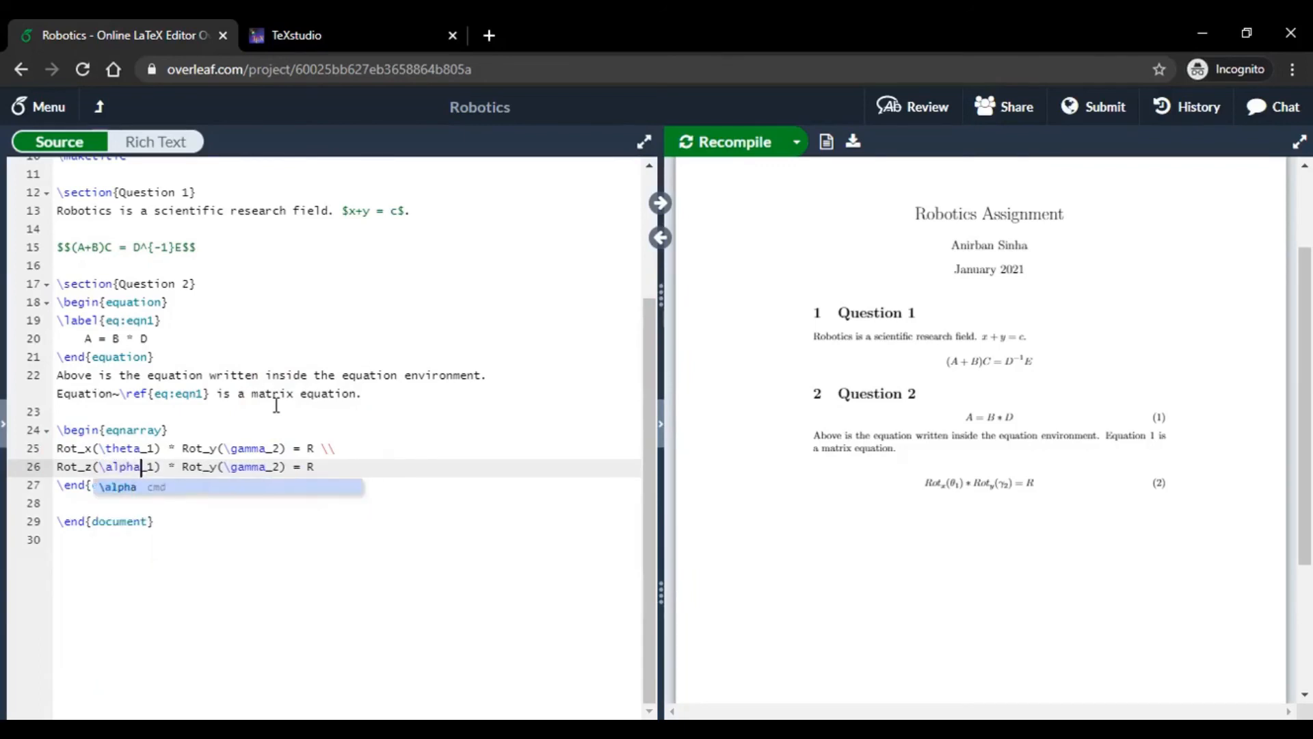
Change the subscript of the second Rot term in the second eqnarray line to x
{"action": "key", "text": "Right"}
{"action": "key", "text": "Right"}
{"action": "key", "text": "Right"}
{"action": "key", "text": "Right"}
{"action": "key", "text": "Right"}
{"action": "key", "text": "Right"}
{"action": "key", "text": "Right"}
{"action": "key", "text": "Right"}
{"action": "key", "text": "Right"}
{"action": "key", "text": "Right"}
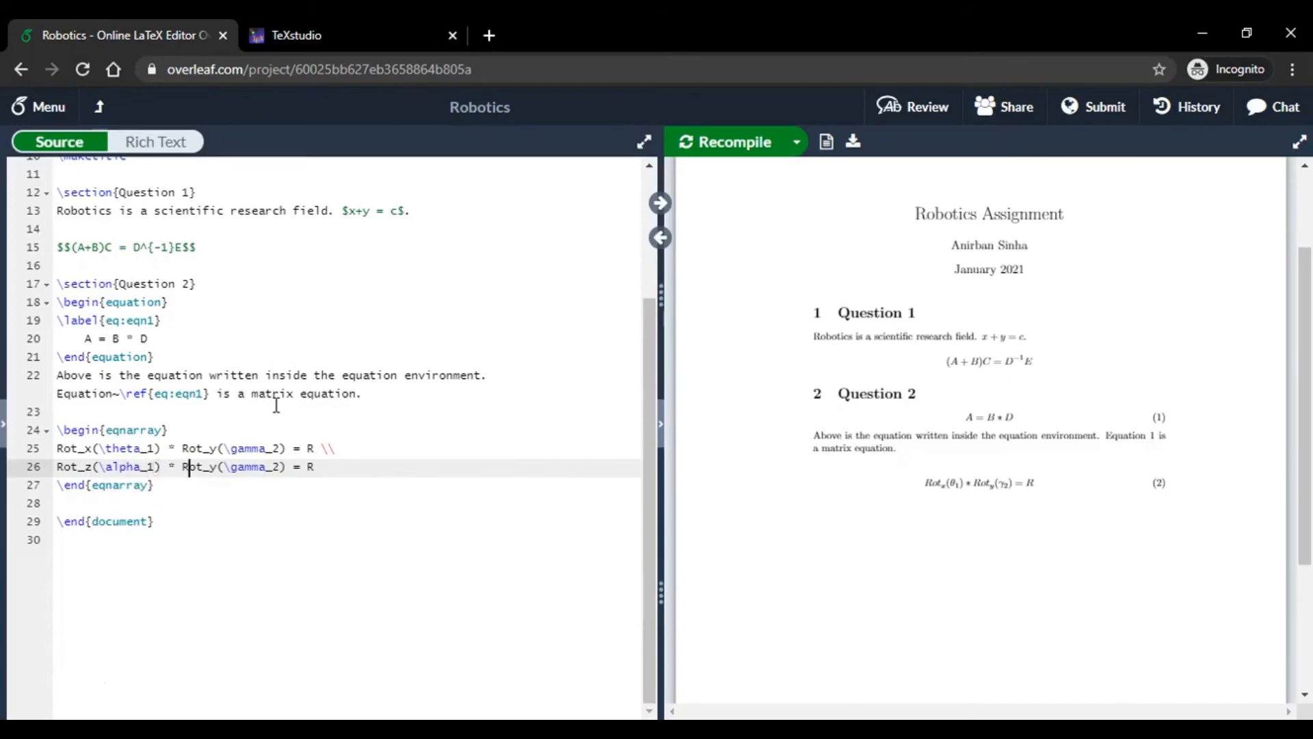
{"action": "key", "text": "Delete"}
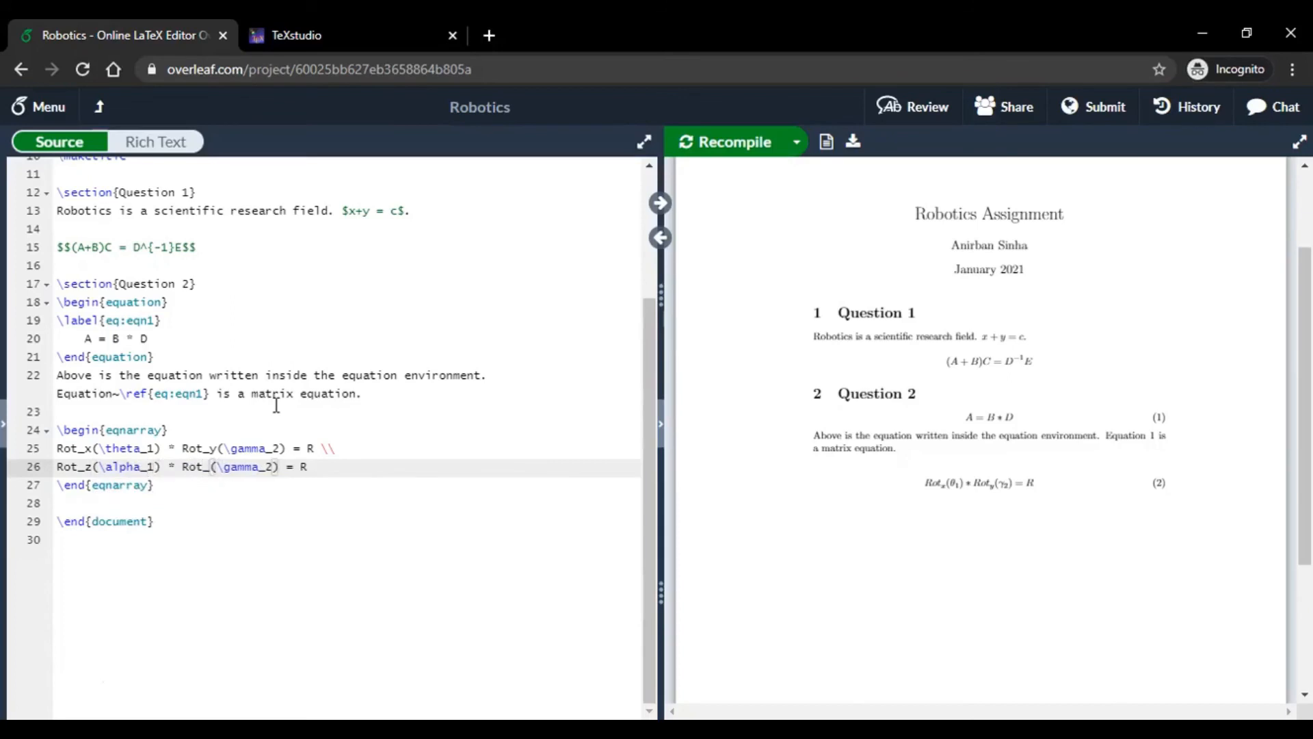
{"action": "type", "text": "x"}
Replace \gamma with \theta in the argument of the second eqnarray line's Rot_x term
{"action": "key", "text": "Right"}
{"action": "key", "text": "Right"}
{"action": "key", "text": "Right"}
{"action": "key", "text": "Right"}
{"action": "key", "text": "Right"}
{"action": "key", "text": "Right"}
{"action": "key", "text": "Right"}
{"action": "key", "text": "Right"}
{"action": "key", "text": "Left"}
{"action": "key", "text": "BackSpace"}
{"action": "key", "text": "BackSpace"}
{"action": "key", "text": "BackSpace"}
{"action": "key", "text": "BackSpace"}
{"action": "key", "text": "BackSpace"}
{"action": "type", "text": "theta"}
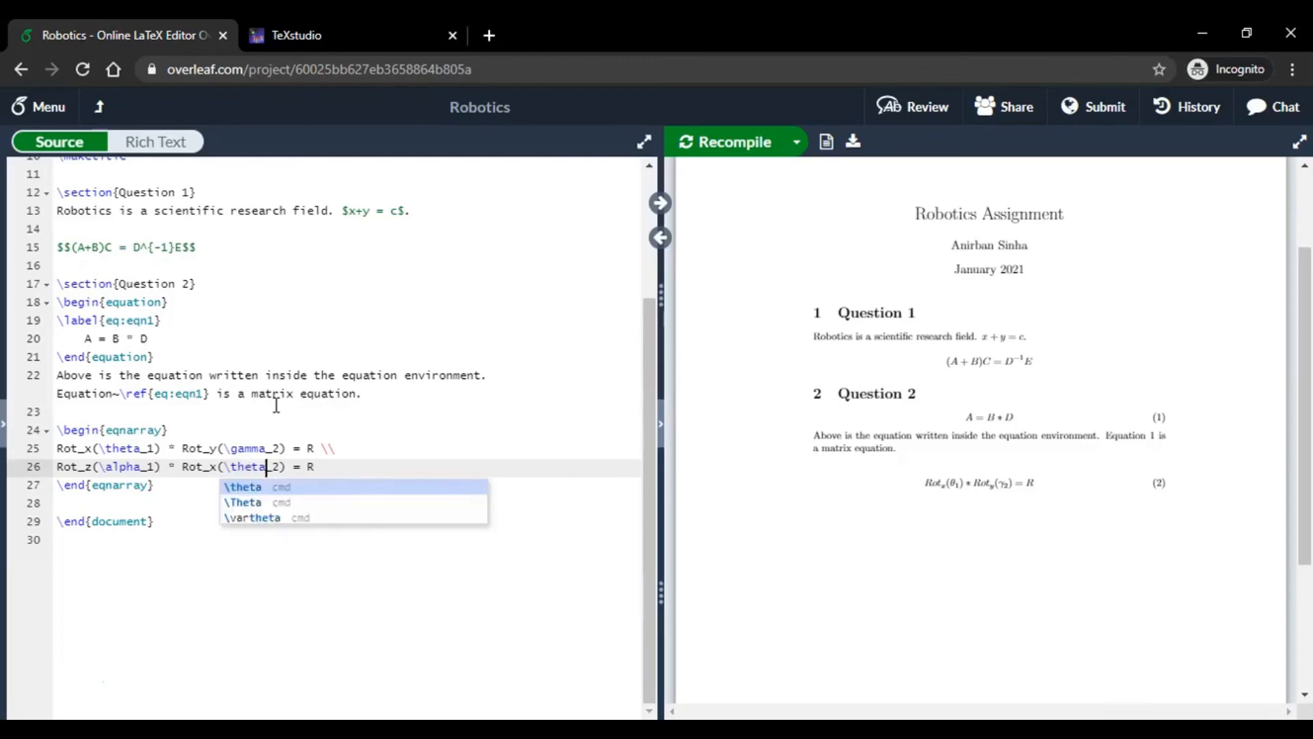
Change the result of the second eqnarray line to R_2, recompile, and check both equations in the PDF preview
{"action": "key", "text": "Right"}
{"action": "key", "text": "Right"}
{"action": "key", "text": "Right"}
{"action": "key", "text": "Right"}
{"action": "key", "text": "Right"}
{"action": "key", "text": "Right"}
{"action": "key", "text": "Right"}
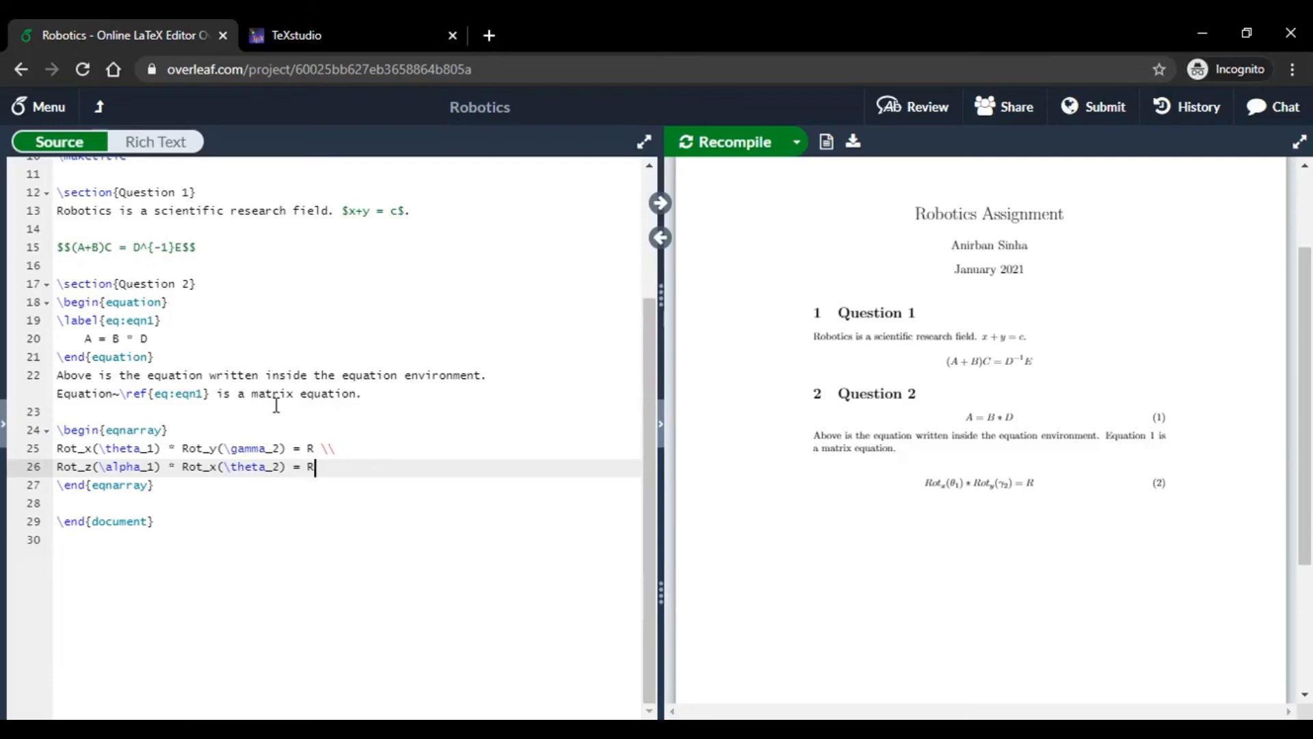
{"action": "type", "text": "_2"}
{"action": "key", "text": "ctrl+s"}
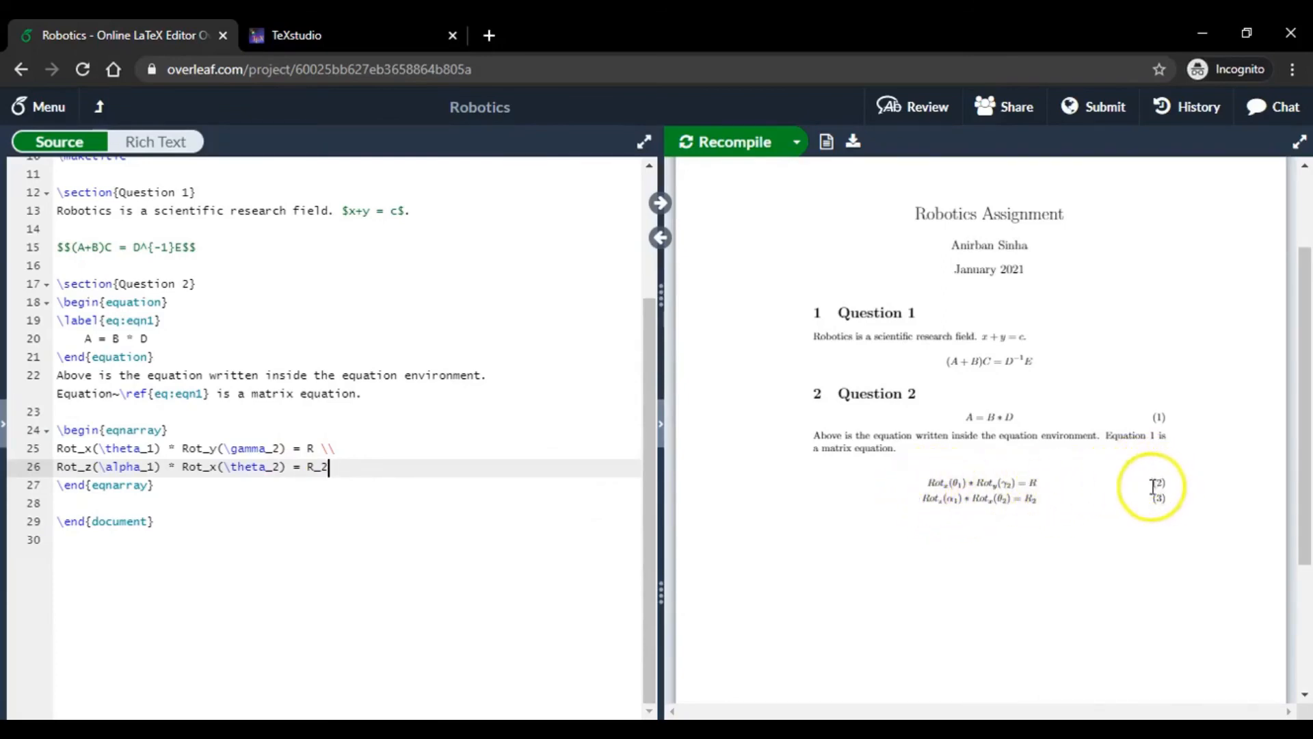
{"action": "left_click", "coordinate": [1021, 499]}
Insert & alignment markers on both sides of the equals sign in the first eqnarray line
{"action": "left_click", "coordinate": [294, 449]}
{"action": "type", "text": "&"}
{"action": "key", "text": "Right"}
{"action": "type", "text": "&"}
Surround the equals sign in the second eqnarray line with & alignment markers and recompile the document
{"action": "key", "text": "Down"}
{"action": "key", "text": "Left"}
{"action": "key", "text": "Left"}
{"action": "key", "text": "Left"}
{"action": "key", "text": "Left"}
{"action": "key", "text": "Left"}
{"action": "type", "text": "&"}
{"action": "key", "text": "Right"}
{"action": "type", "text": "&"}
{"action": "key", "text": "ctrl+Return"}
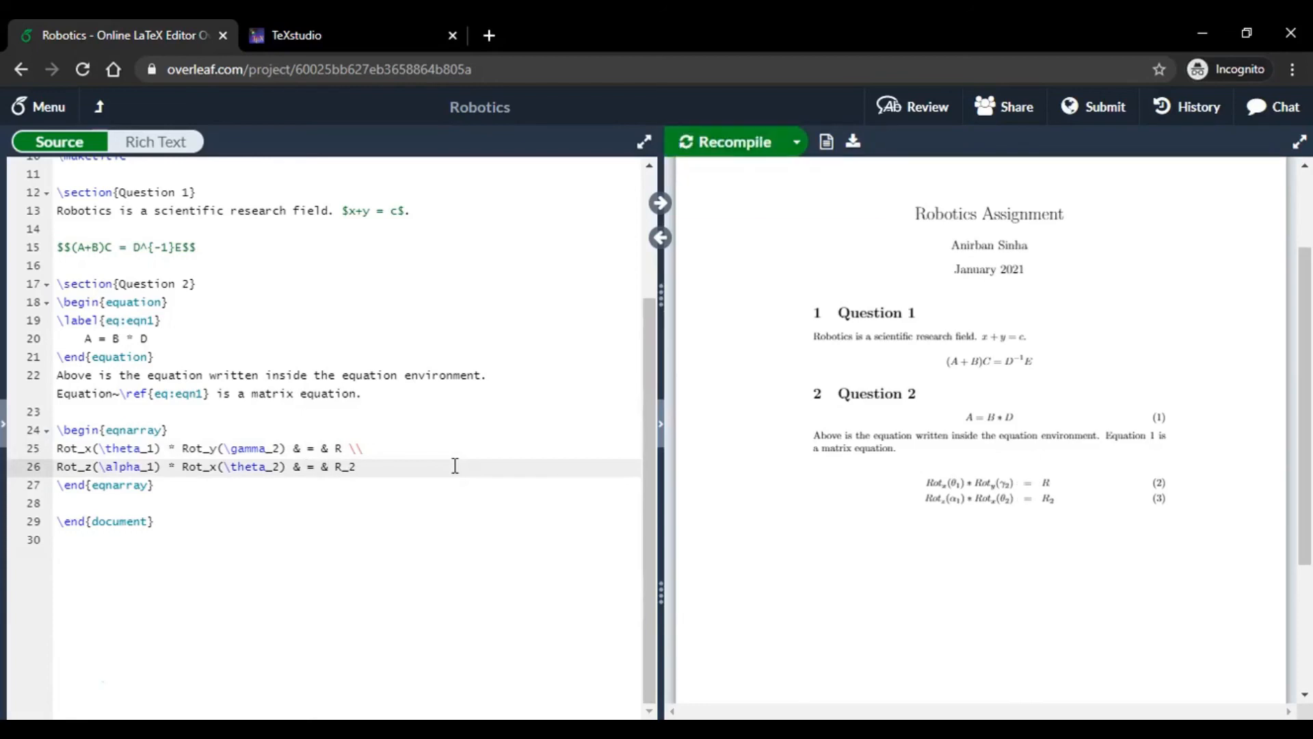
Place the text cursor at the end of the \end{eqnarray} line
{"action": "left_click", "coordinate": [294, 449]}
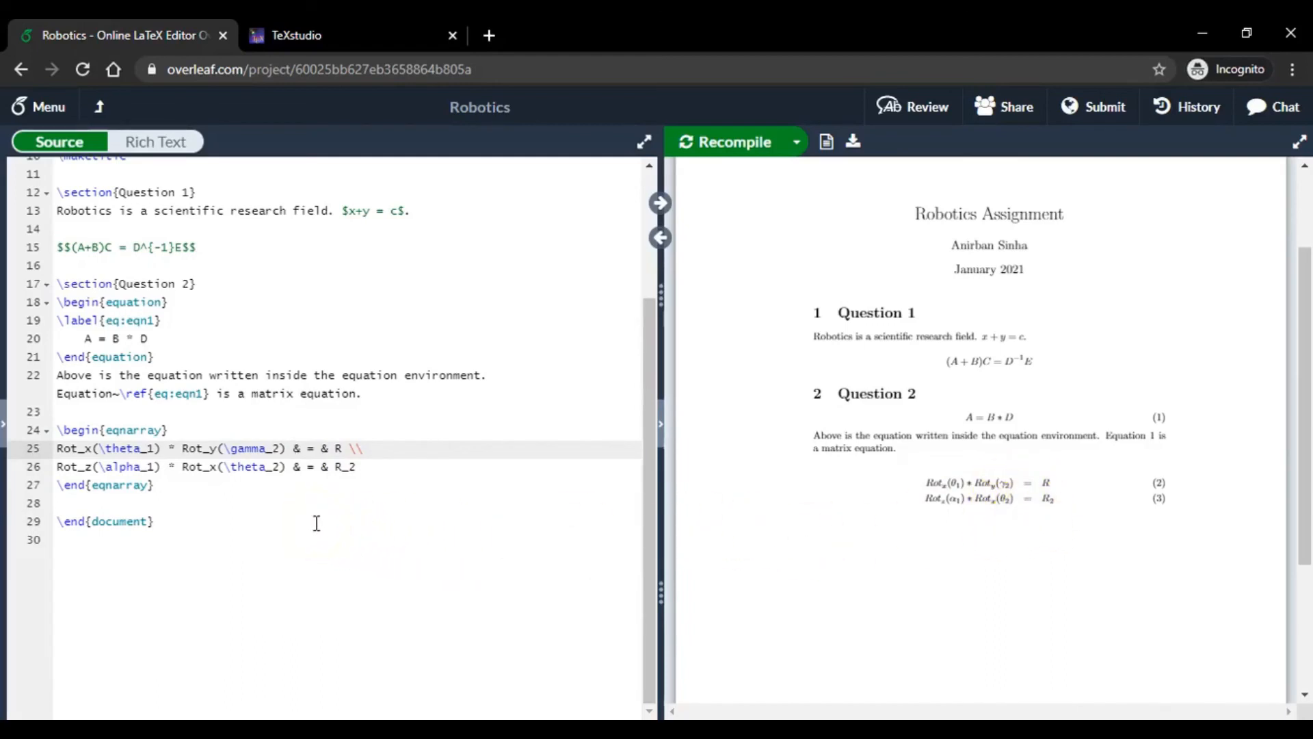
{"action": "left_click", "coordinate": [172, 490]}
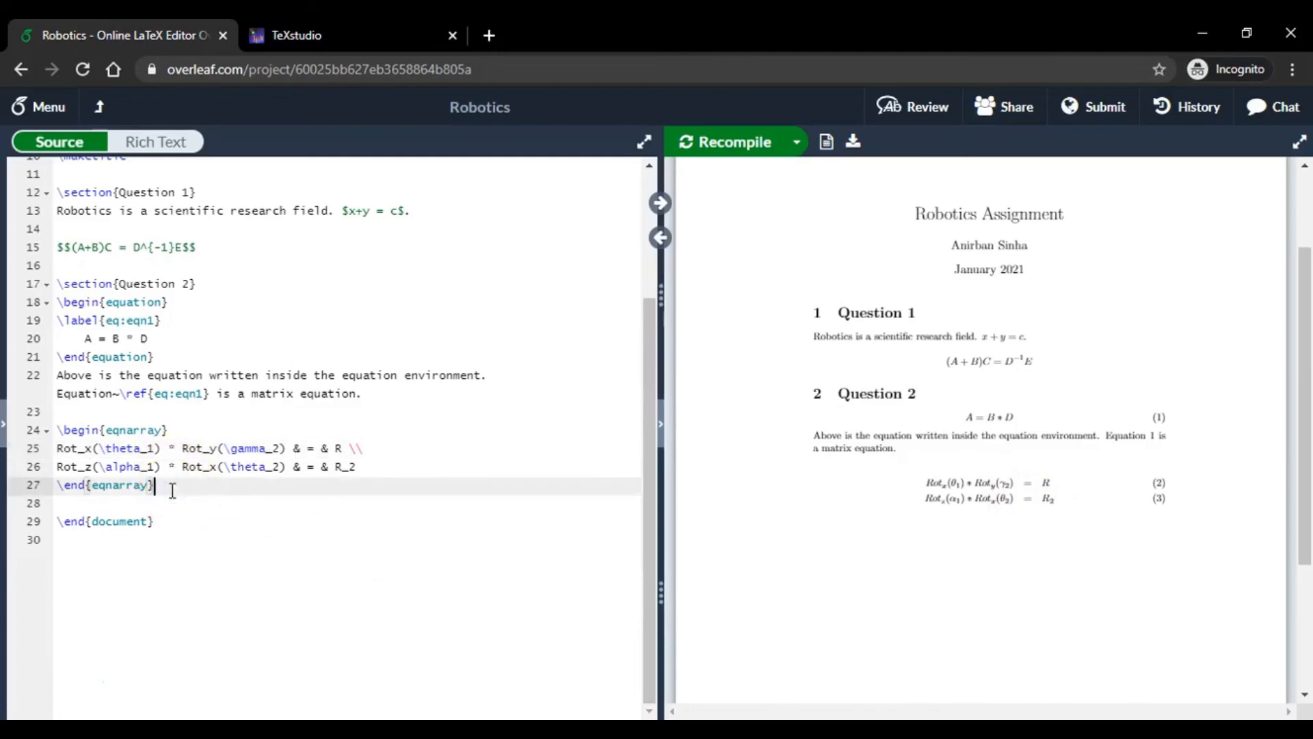